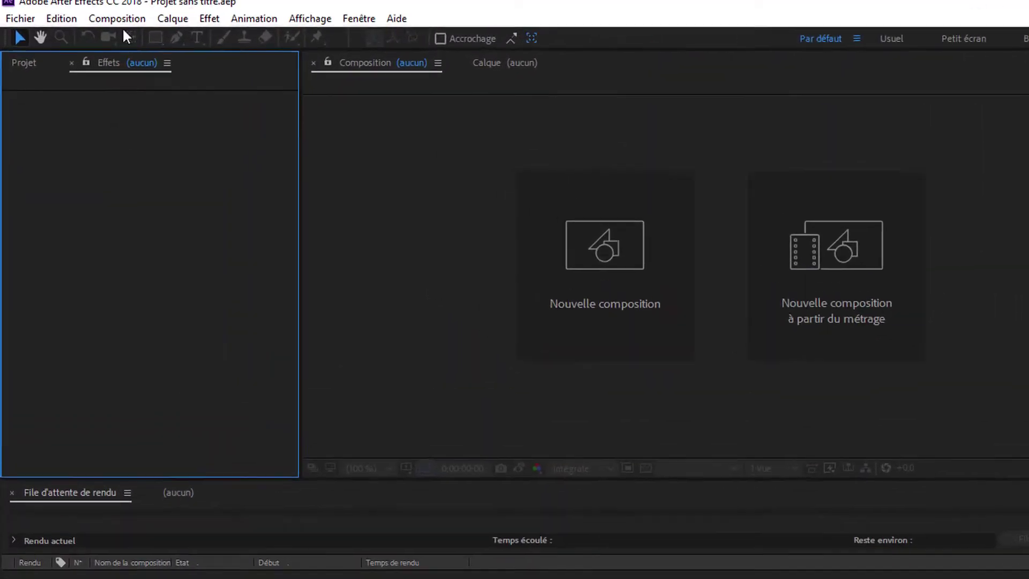
- Create a new 1920×1080, 30 fps composition, Composition 1
left_click(90, 21)
left_click(92, 39)
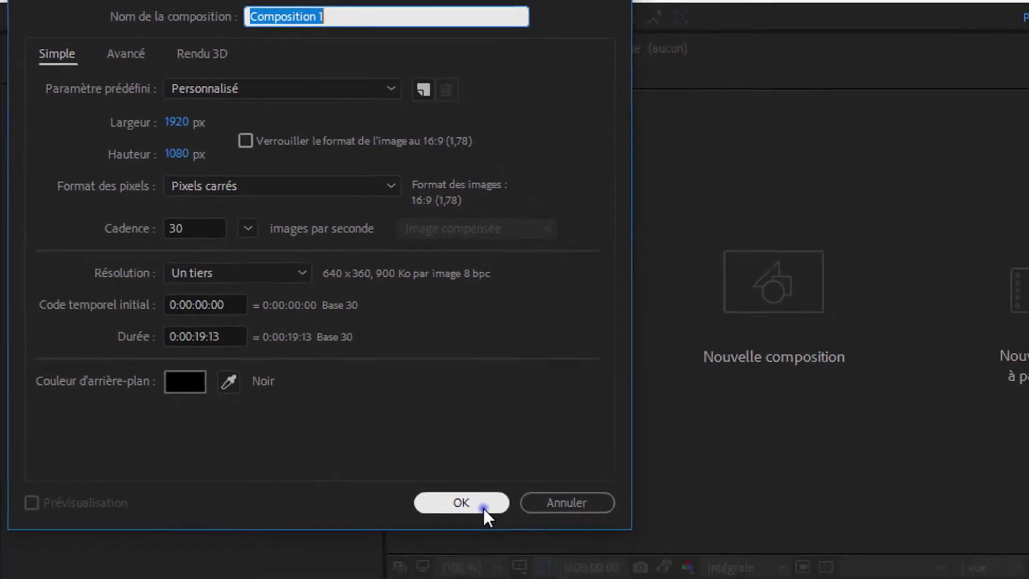
left_click(514, 553)
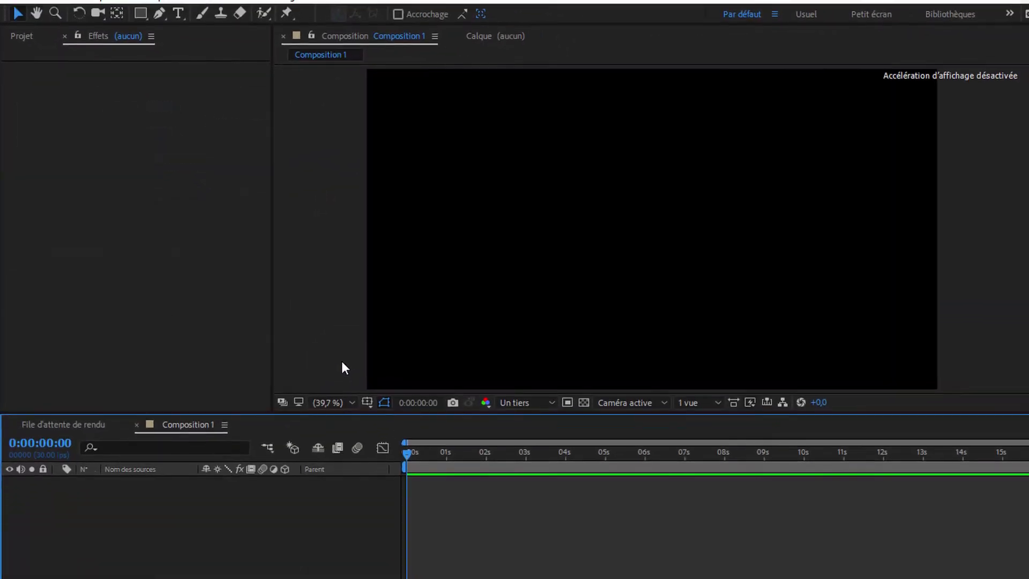
- Import the character's PNG parts, including the arm images and Bouche 1–11 mouth shapes
left_click(30, 30)
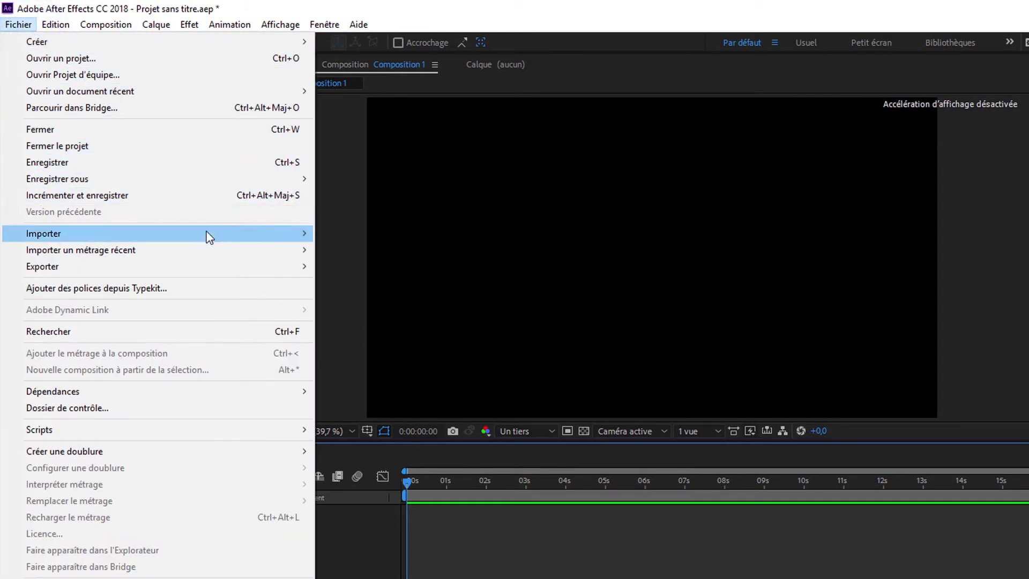
mouse_move(255, 240)
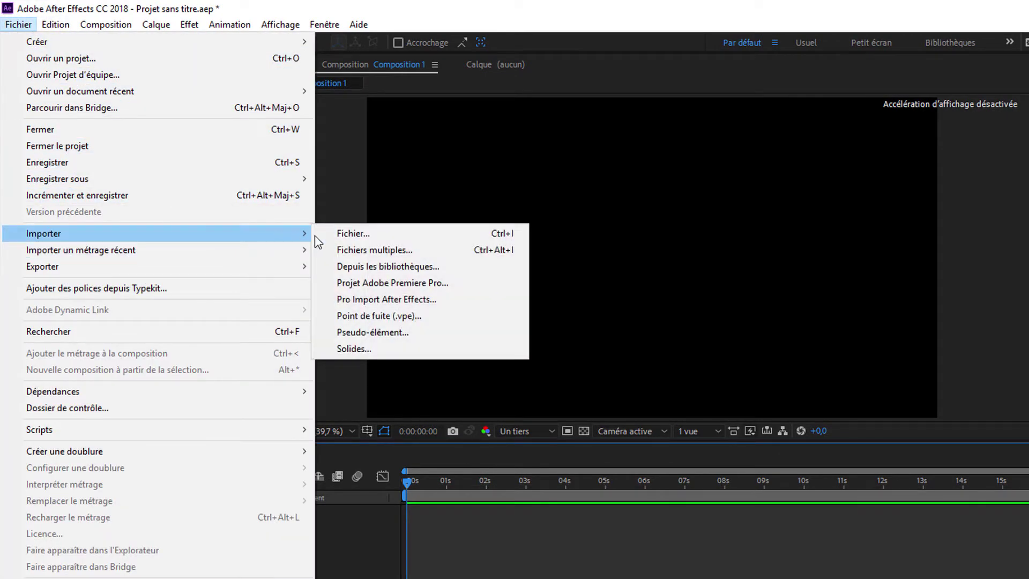
left_click(332, 236)
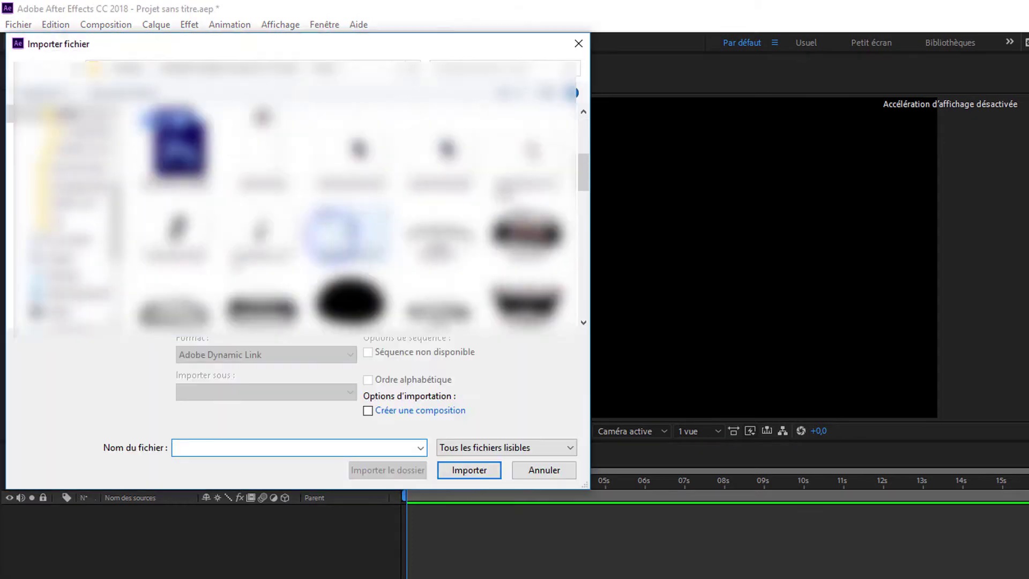
mouse_move(332, 236)
left_mouse_down()
mouse_move(531, 300)
mouse_move(581, 286)
left_mouse_up()
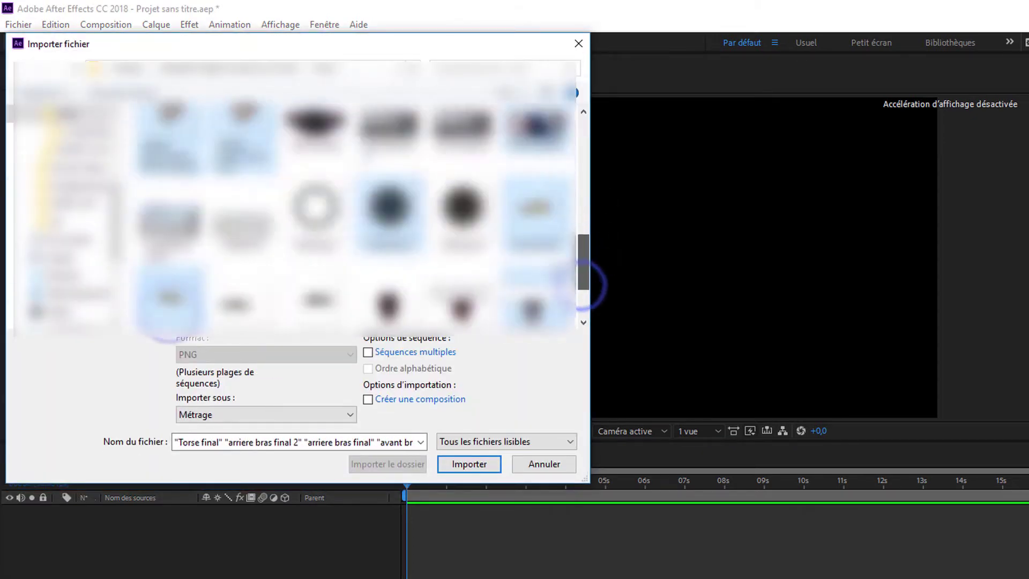
left_click(454, 465)
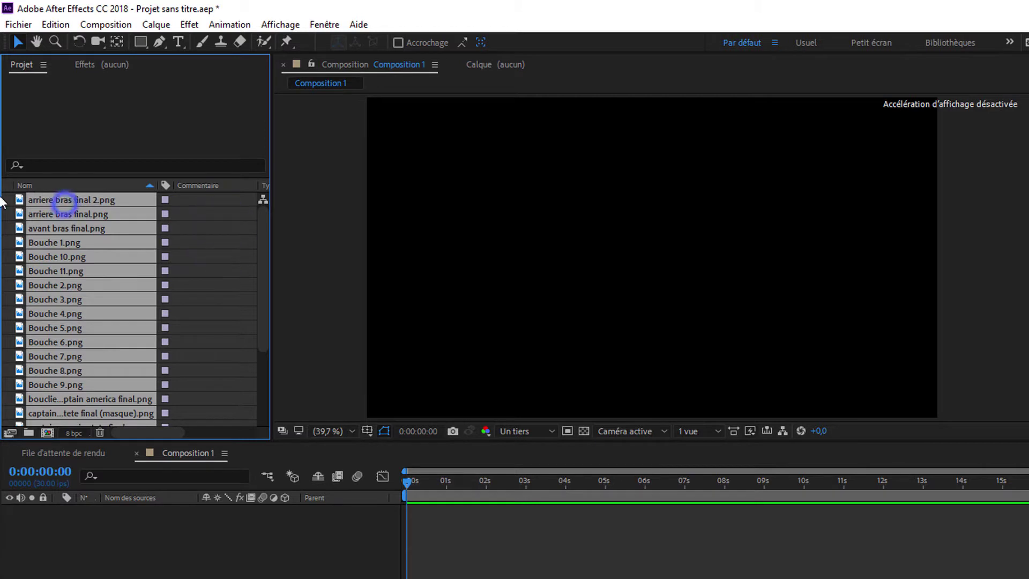
- Add Fond captain.png to Composition 1 as the background layer
left_click(5, 198)
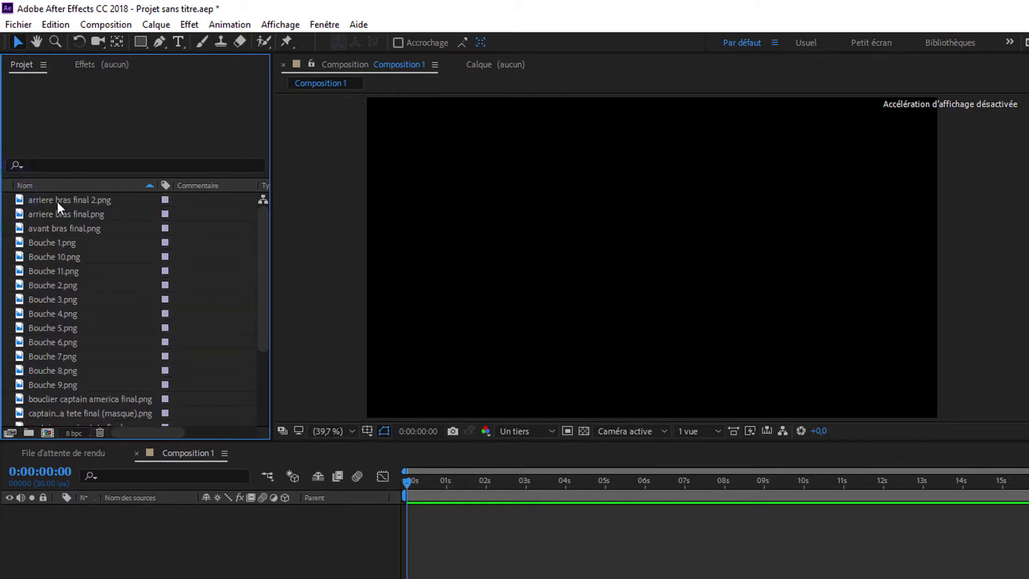
left_click(60, 201)
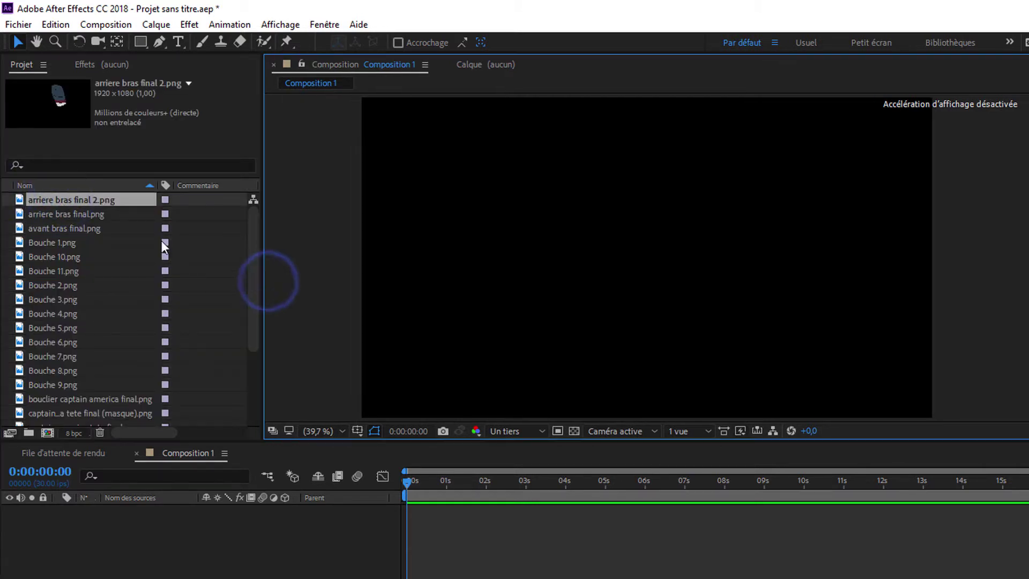
left_click_drag(253, 224, 255, 291)
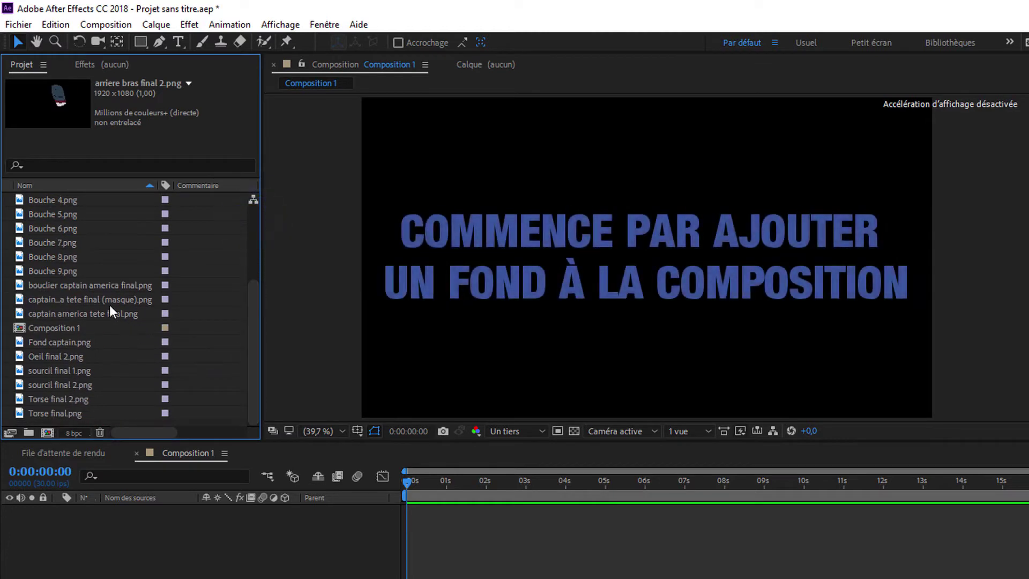
left_click_drag(75, 342, 114, 523)
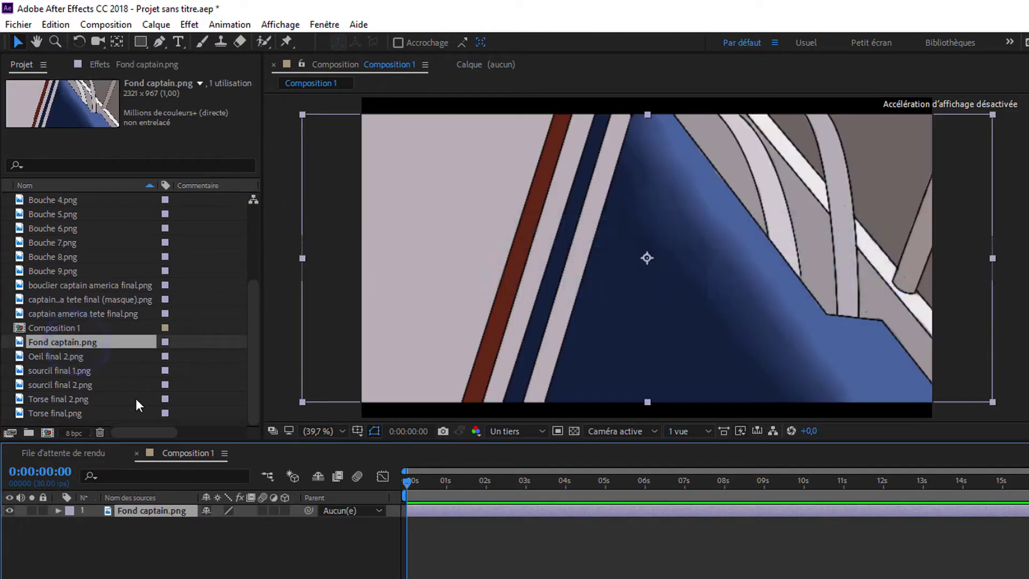
- Scale the background layer to 117% and set the preview to half resolution
left_click(59, 510)
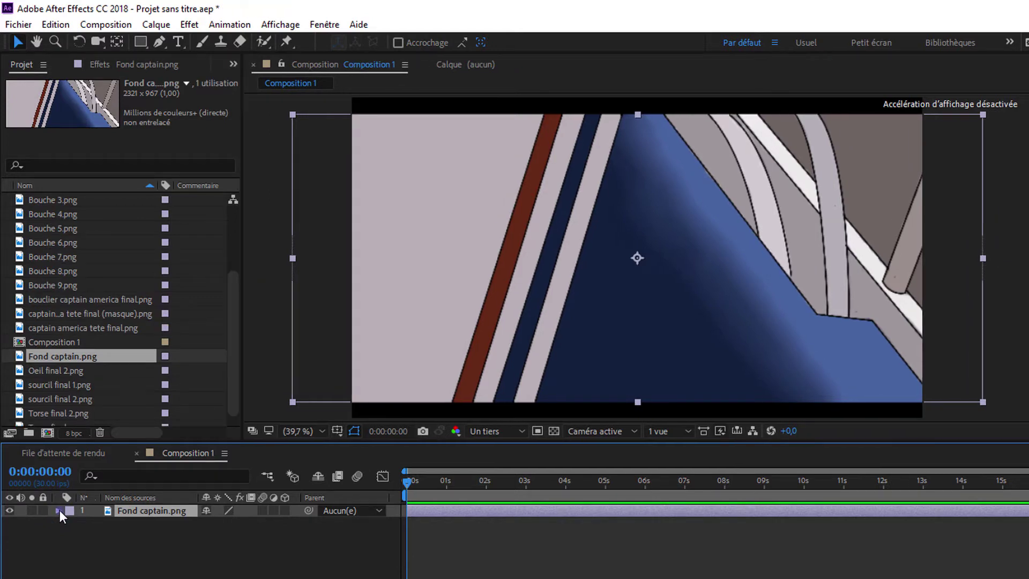
left_click(71, 524)
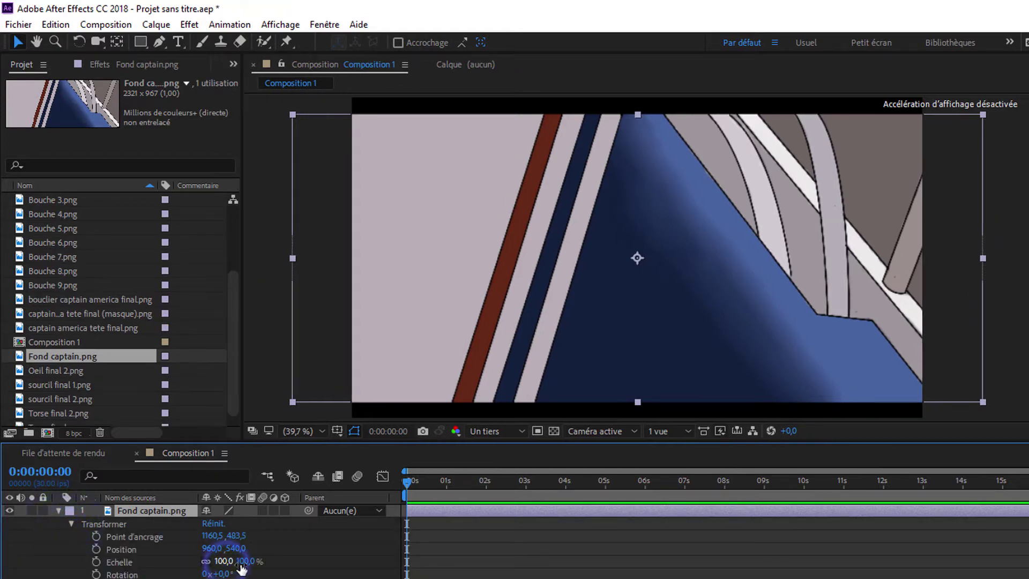
mouse_move(241, 569)
left_mouse_down()
mouse_move(252, 569)
mouse_move(220, 562)
left_mouse_up()
type("117")
left_click(338, 560)
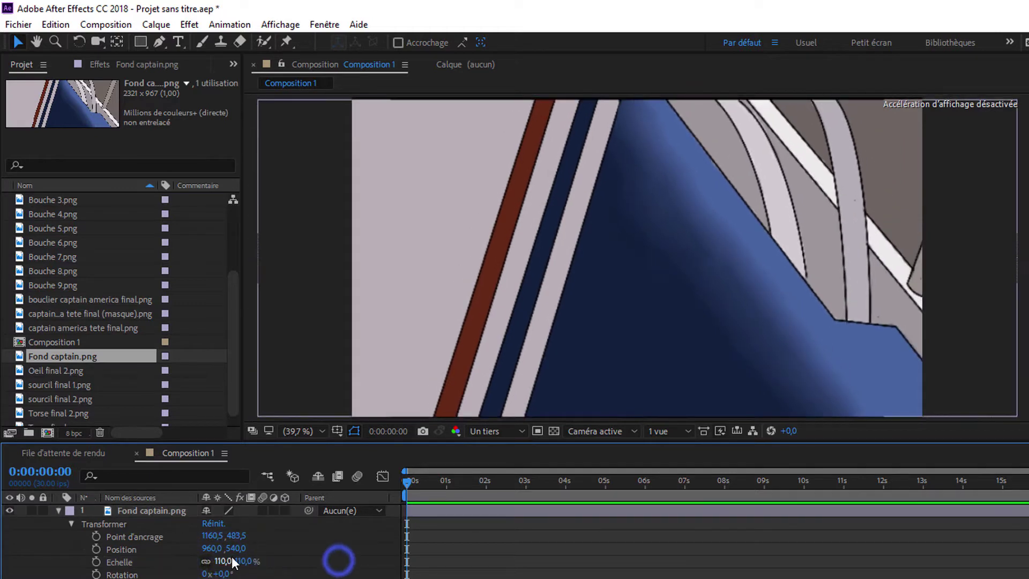
left_click(96, 546)
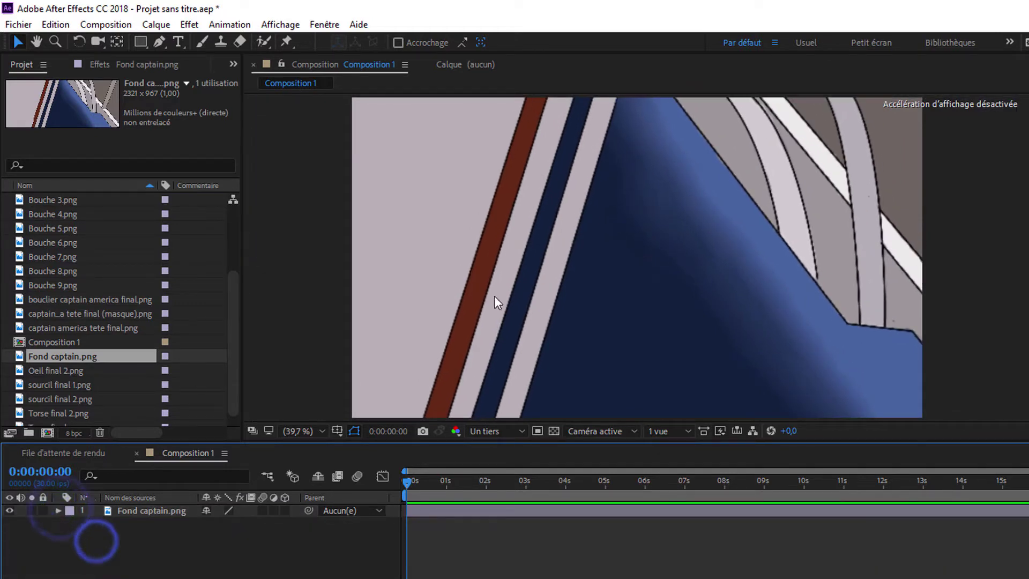
key("ctrl+shift+j")
- Add Torse final 2.png above the background, shrunk to 78% and moved down
left_click_drag(59, 414, 139, 509)
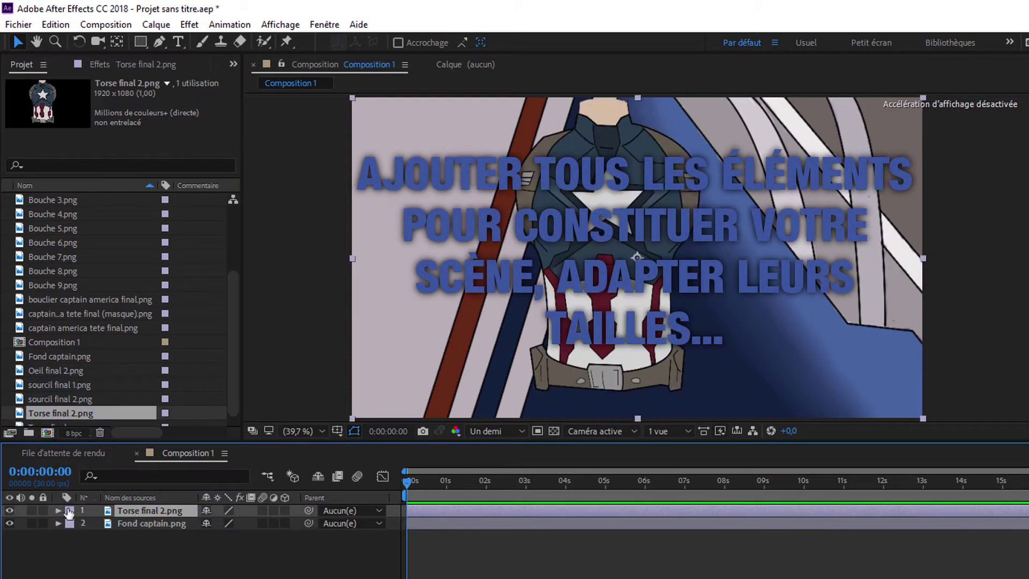
left_click(58, 510)
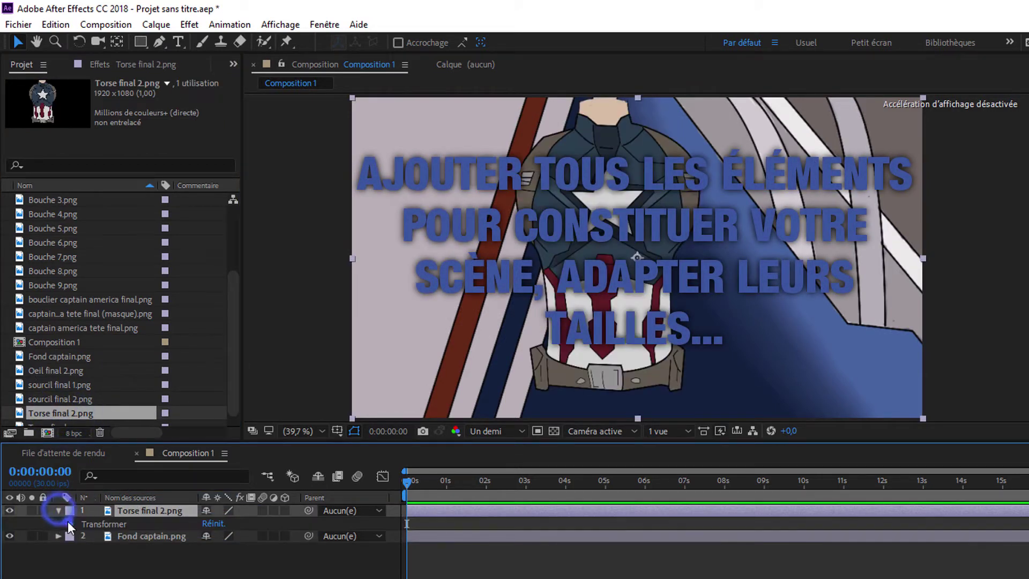
left_click(72, 524)
mouse_move(207, 548)
left_mouse_down()
mouse_move(191, 548)
mouse_move(204, 561)
left_mouse_up()
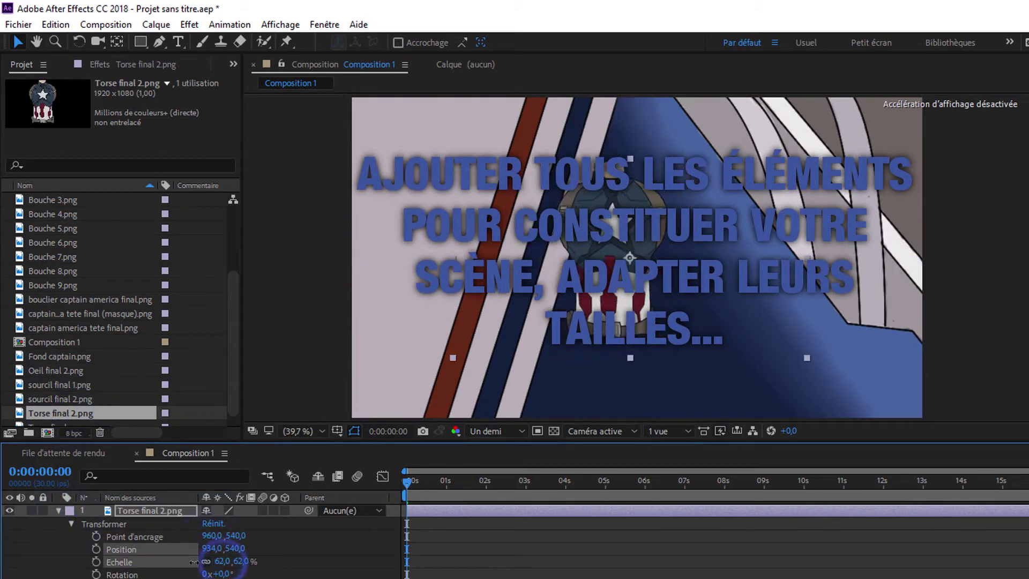
mouse_move(617, 268)
left_mouse_down()
mouse_move(602, 365)
mouse_move(627, 357)
left_mouse_up()
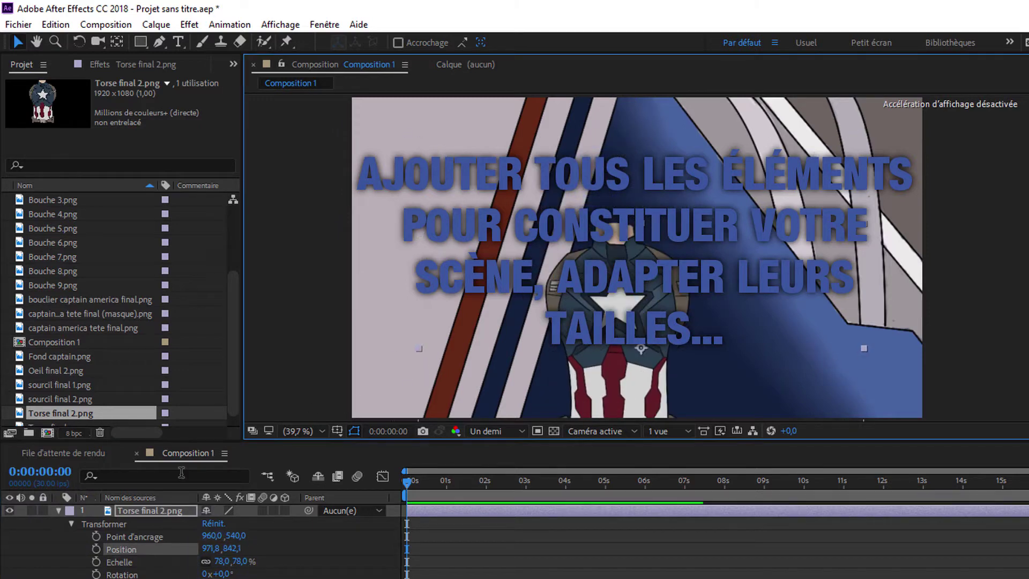
left_click(58, 510)
- Add both captain head images, with the masked head stacked above the plain head
left_click_drag(233, 288, 248, 223)
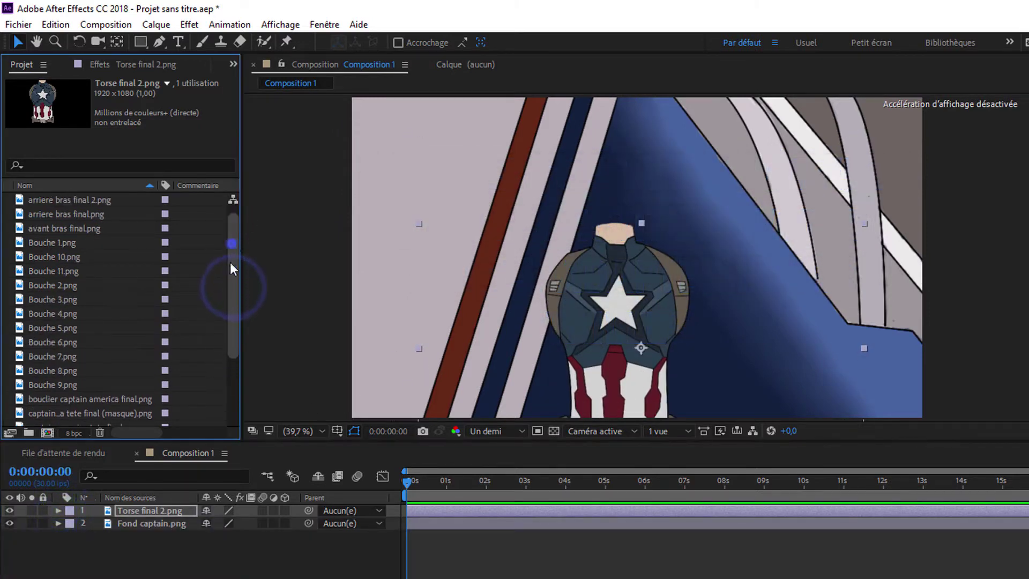
left_click_drag(231, 263, 41, 351)
left_click(72, 287)
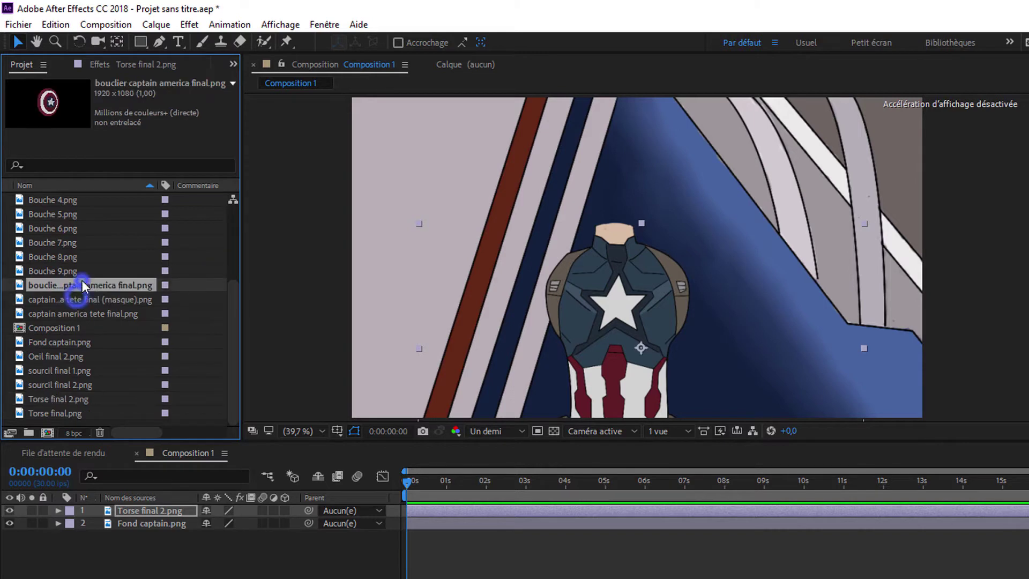
left_click(59, 314)
left_click(59, 301, "shift")
left_click_drag(59, 300, 146, 506)
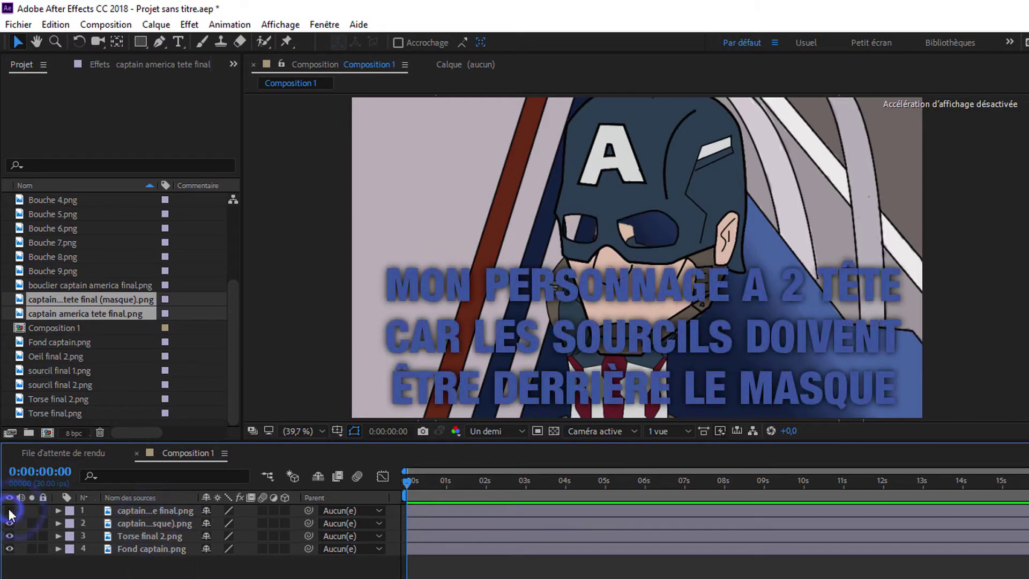
left_click_drag(154, 523, 155, 509)
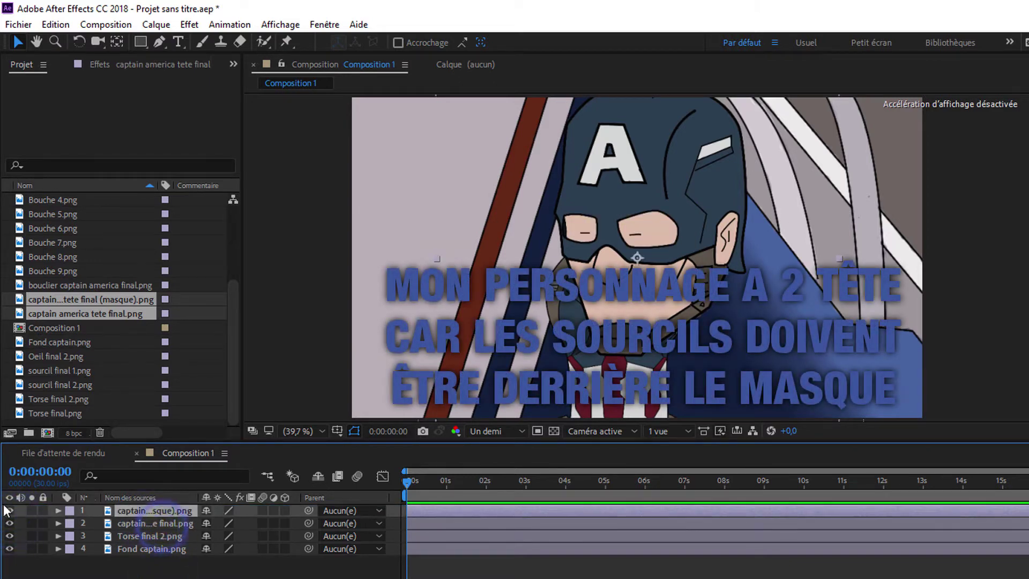
- Scale the masked head to 32% and move it onto the torso, viewing at 100%
left_click(58, 510)
left_click(71, 524)
left_click_drag(223, 561, 179, 565)
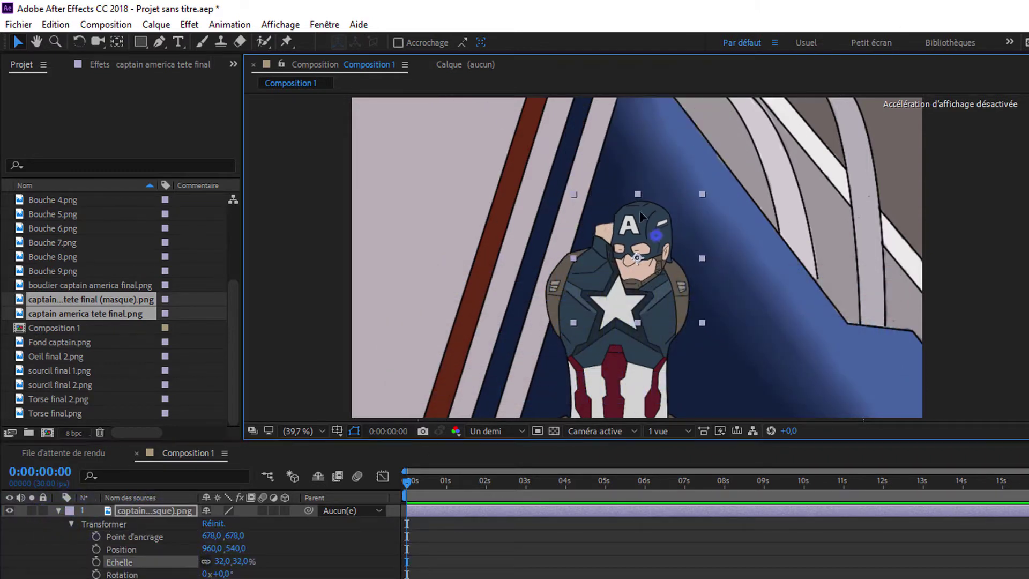
left_click_drag(658, 240, 632, 199)
left_click(294, 432)
left_click(314, 313)
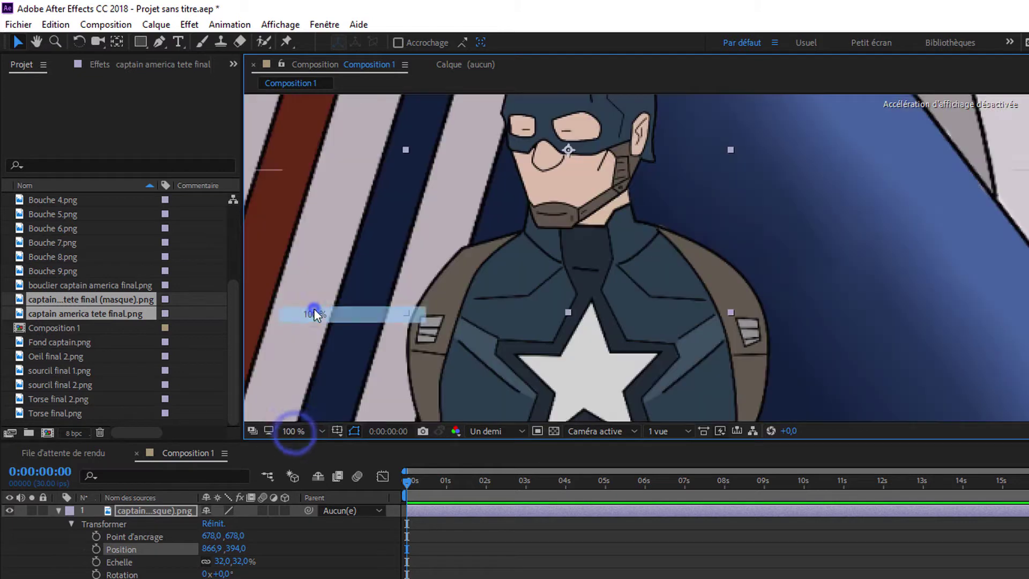
left_click(36, 41)
left_click_drag(657, 272, 650, 372)
left_click(21, 44)
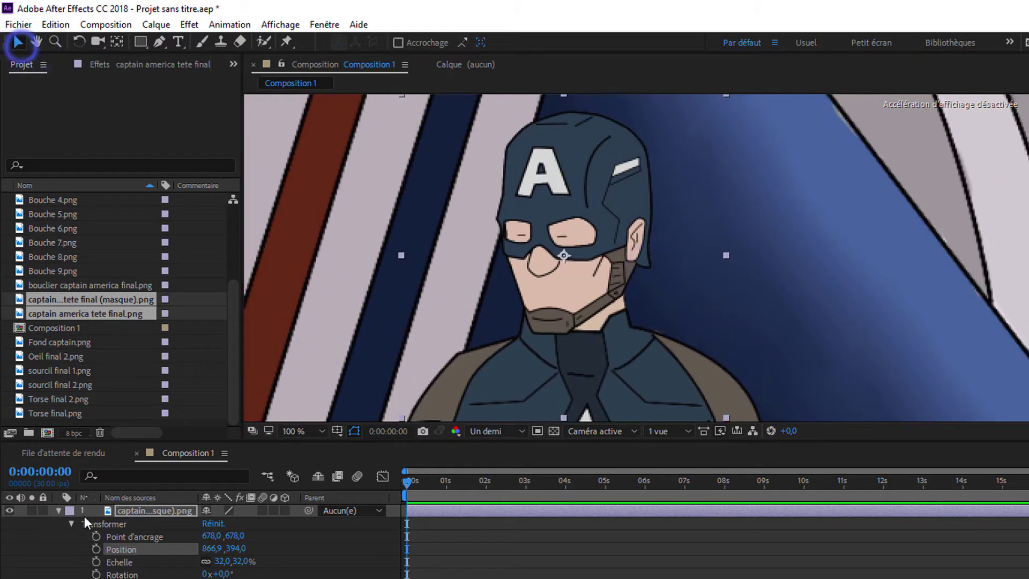
left_click(58, 510)
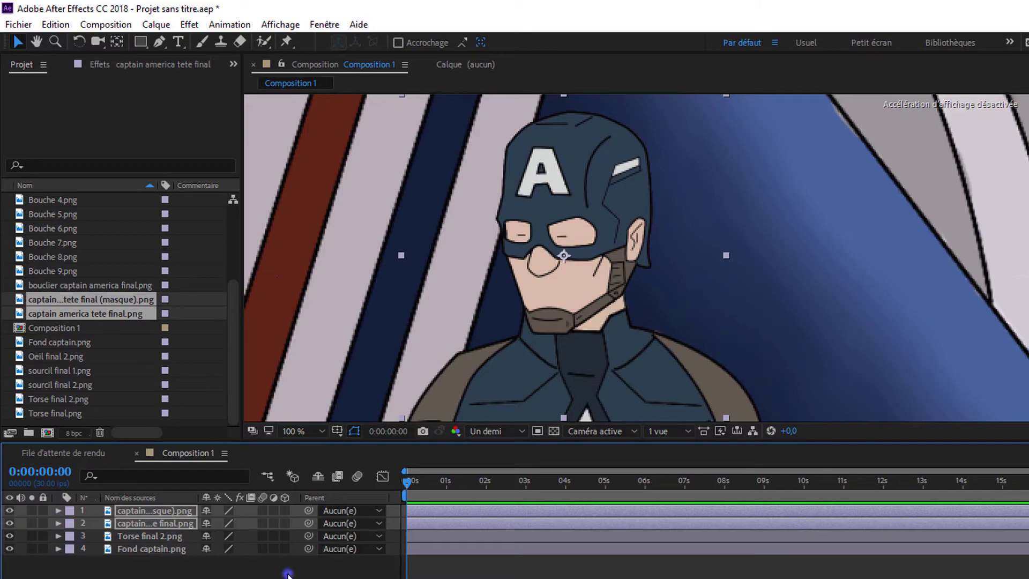
- Parent the plain head to the torso and the masked head to the plain head
left_click(160, 521)
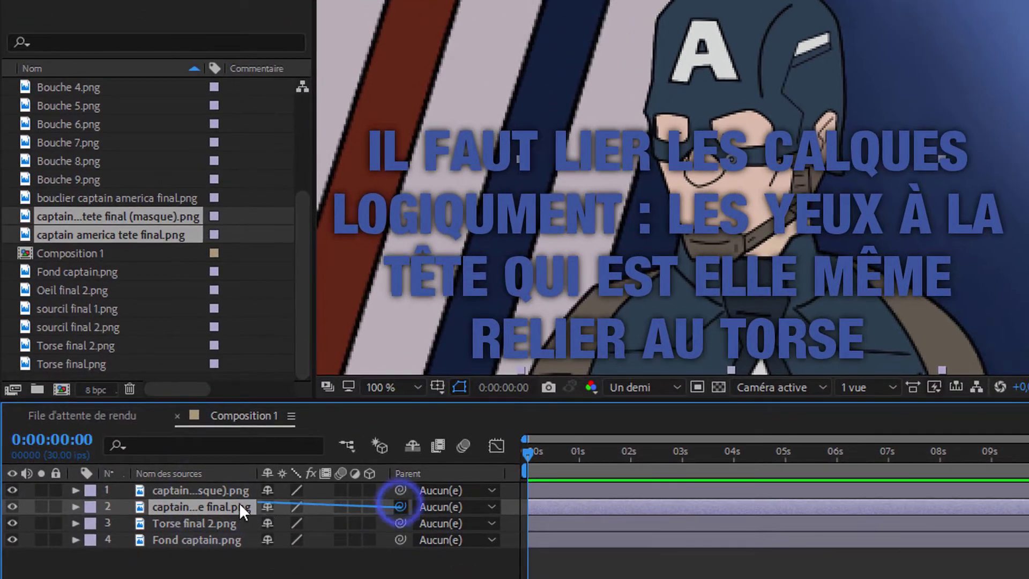
left_click_drag(329, 519, 160, 533)
left_click_drag(400, 490, 185, 520)
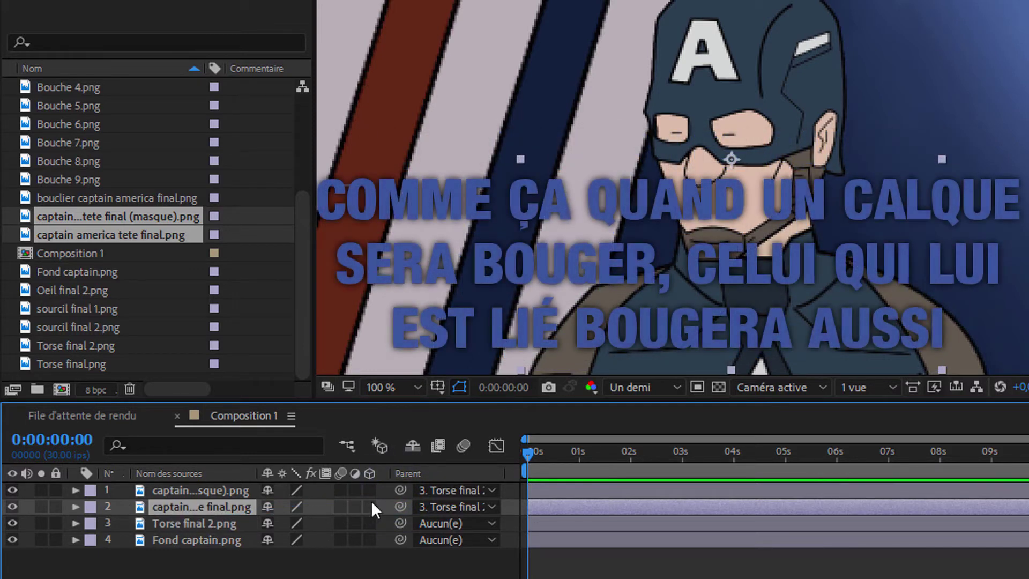
left_click_drag(387, 491, 221, 506)
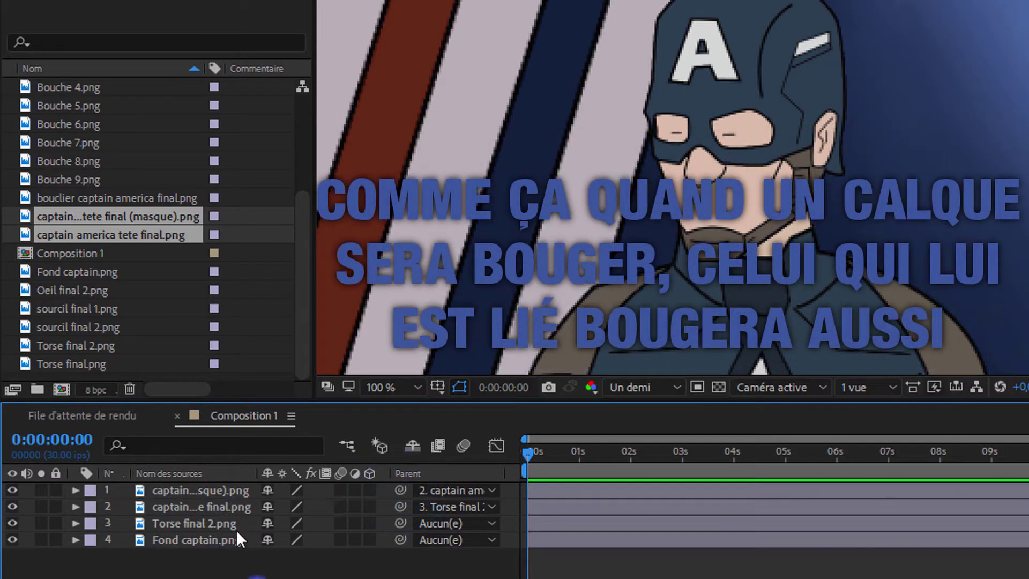
left_click(221, 506)
mouse_move(750, 59)
left_mouse_down()
mouse_move(748, 133)
mouse_move(765, 82)
left_mouse_up()
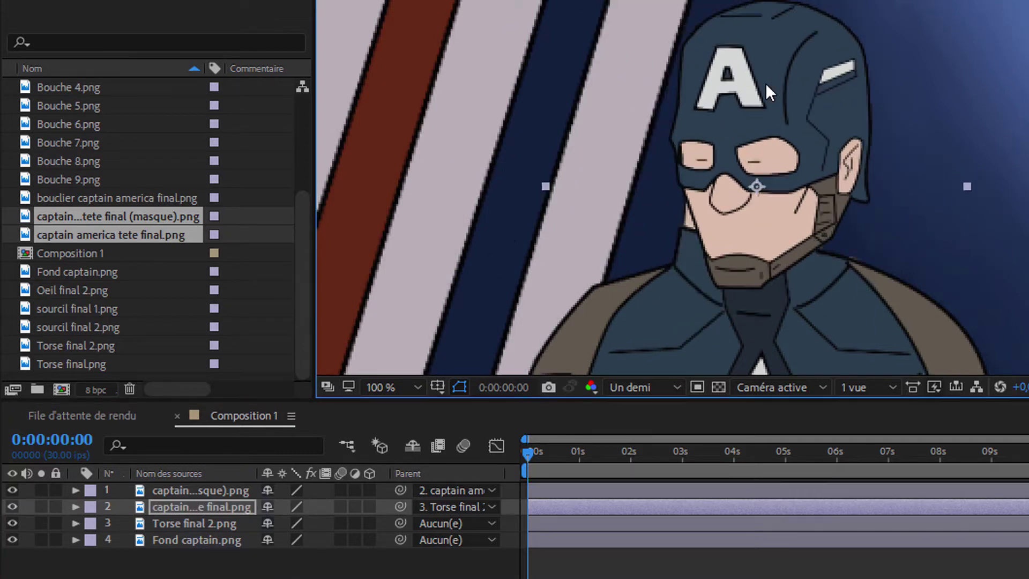
key("ctrl+z")
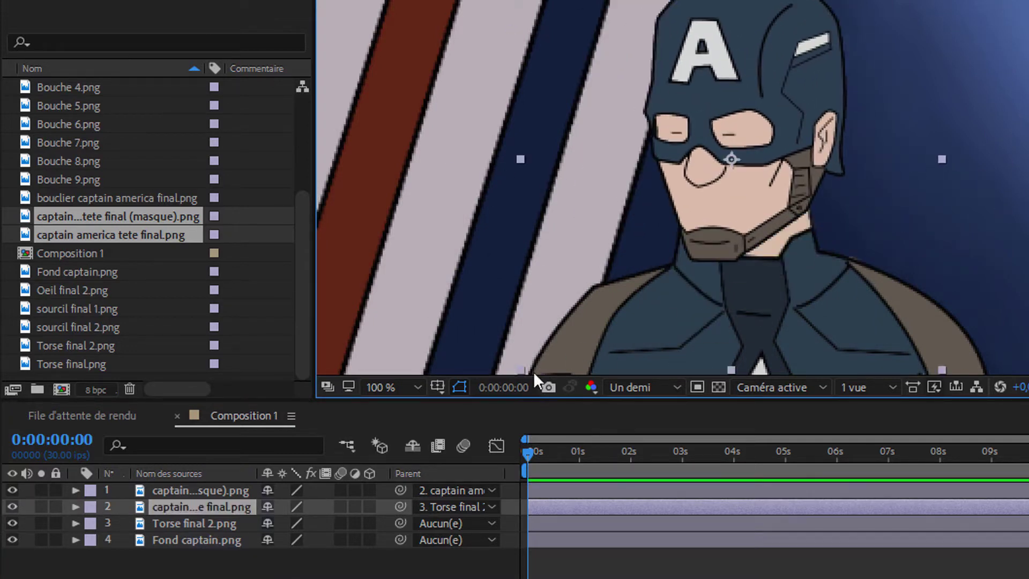
- Fit the view and move the torso with its head to 971,8, 842,1
left_click(415, 388)
left_click(492, 59)
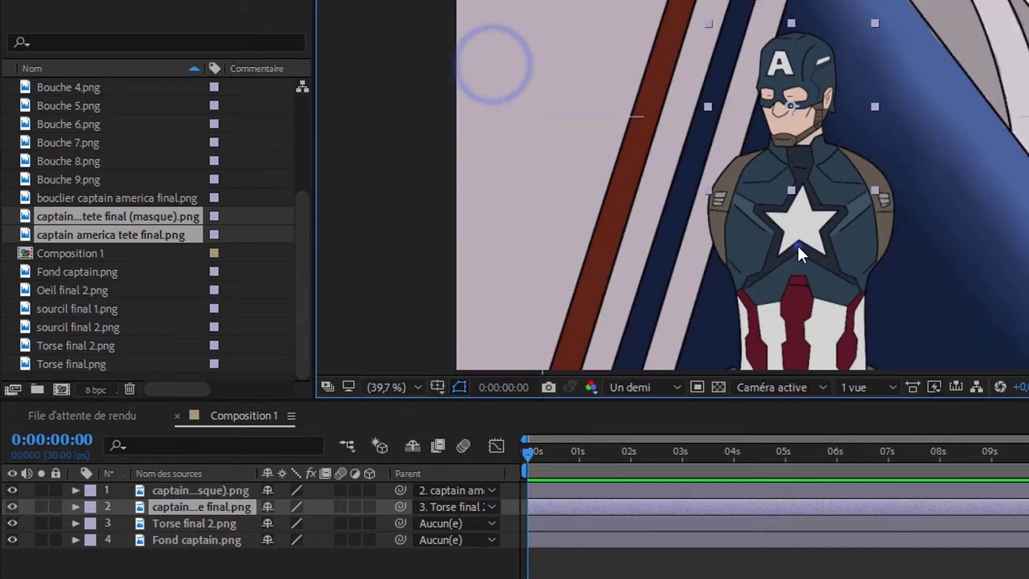
left_click_drag(798, 246, 841, 248)
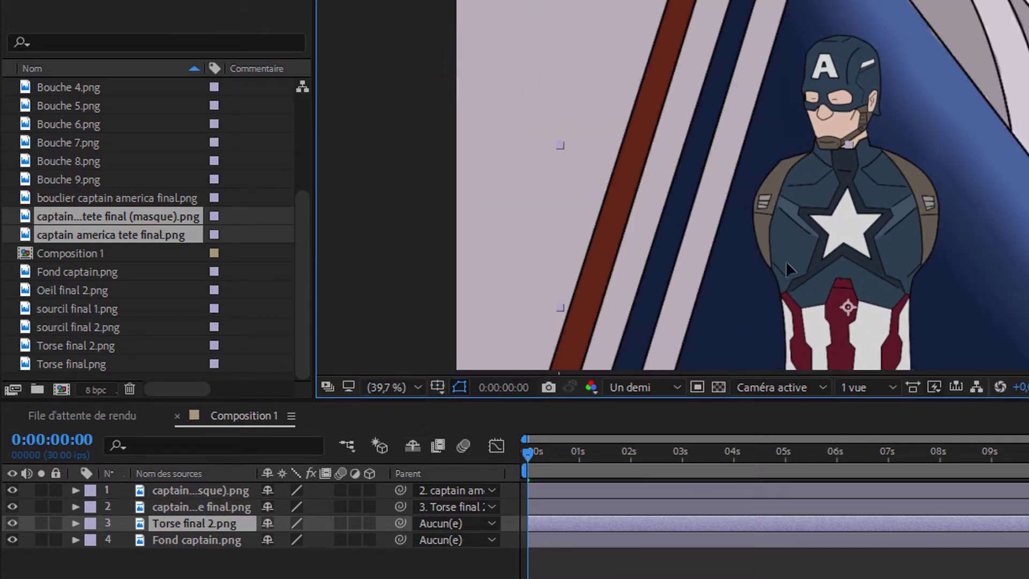
left_click_drag(786, 260, 716, 220)
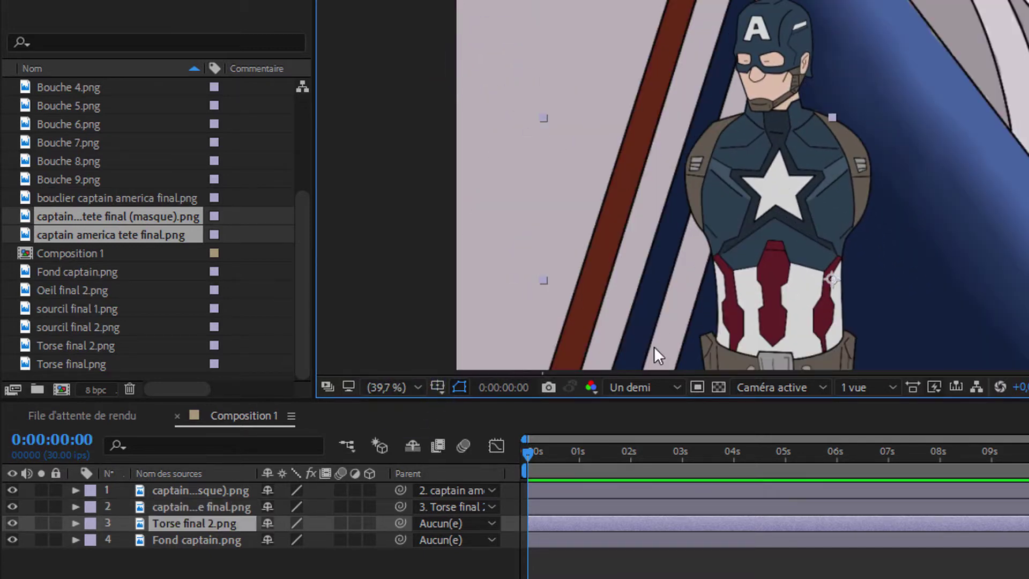
left_click(76, 525)
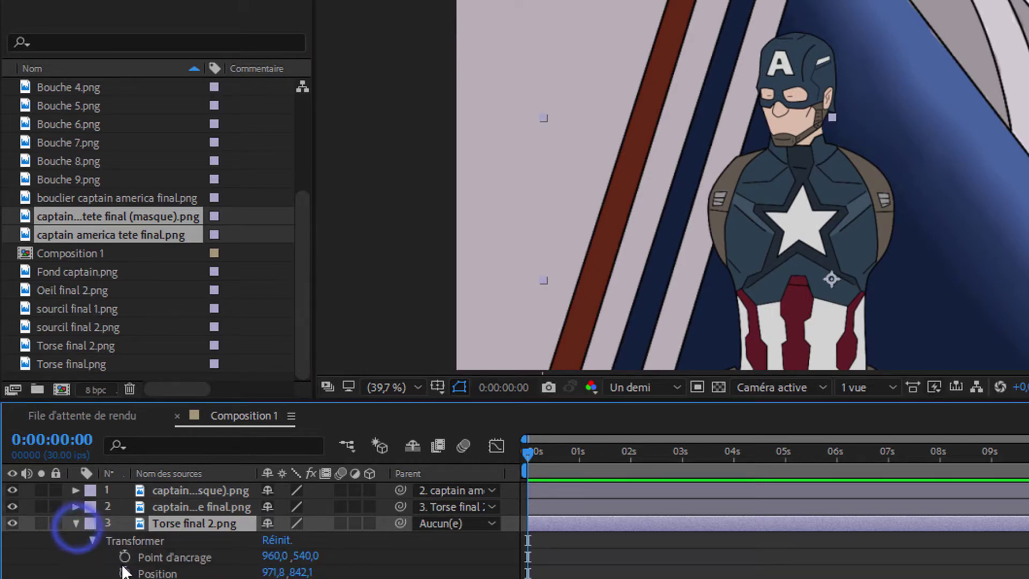
- View the composition at 100%, centred over the helmet
left_click(81, 523)
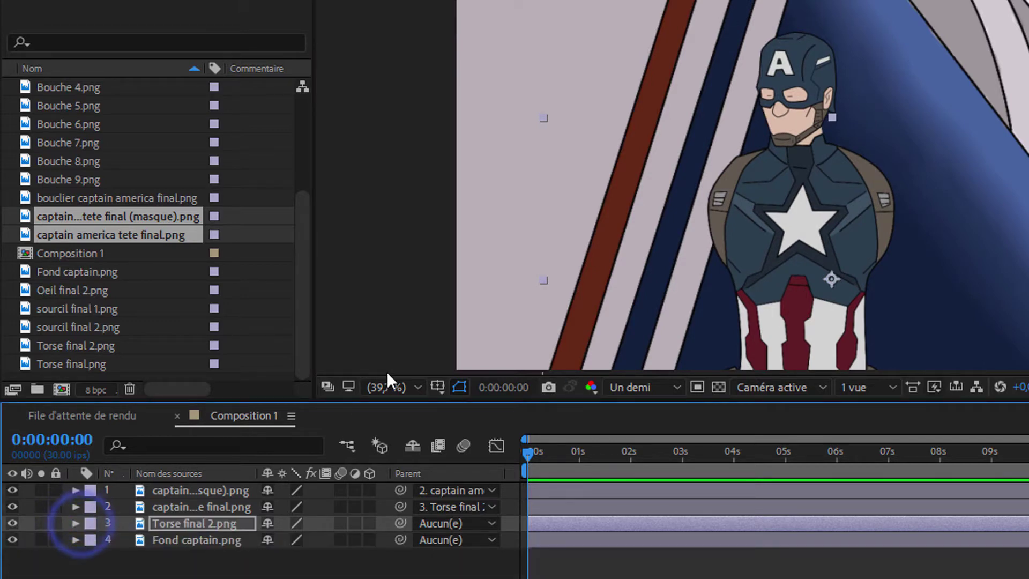
left_click(387, 386)
left_click(410, 239)
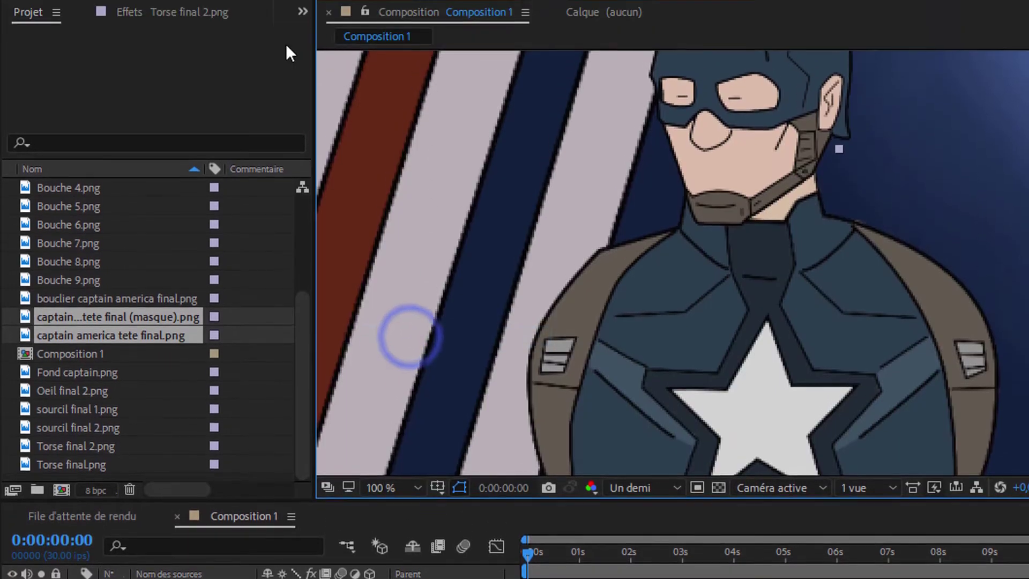
left_click(48, 30)
left_click_drag(609, 241, 281, 195)
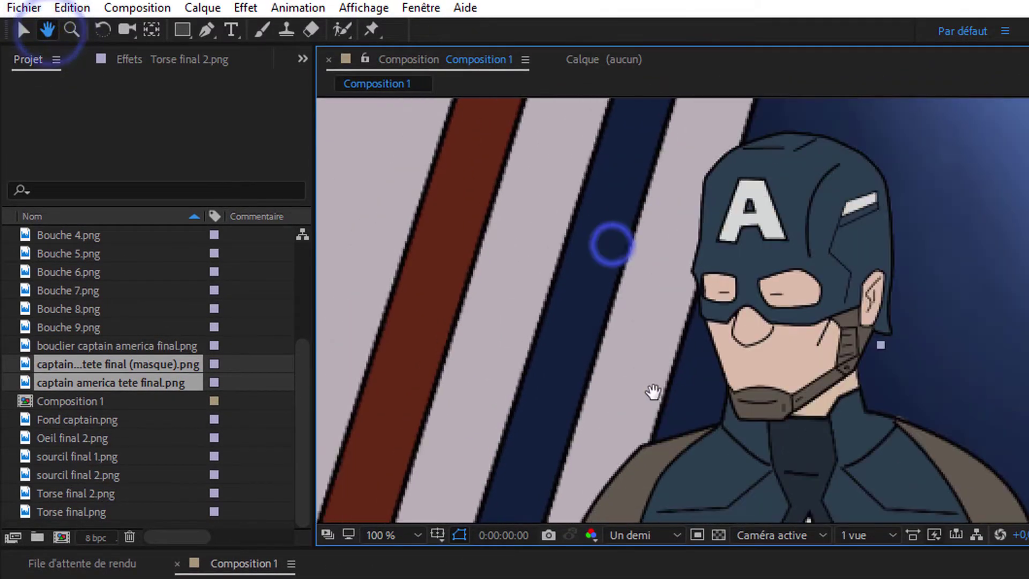
left_click(24, 29)
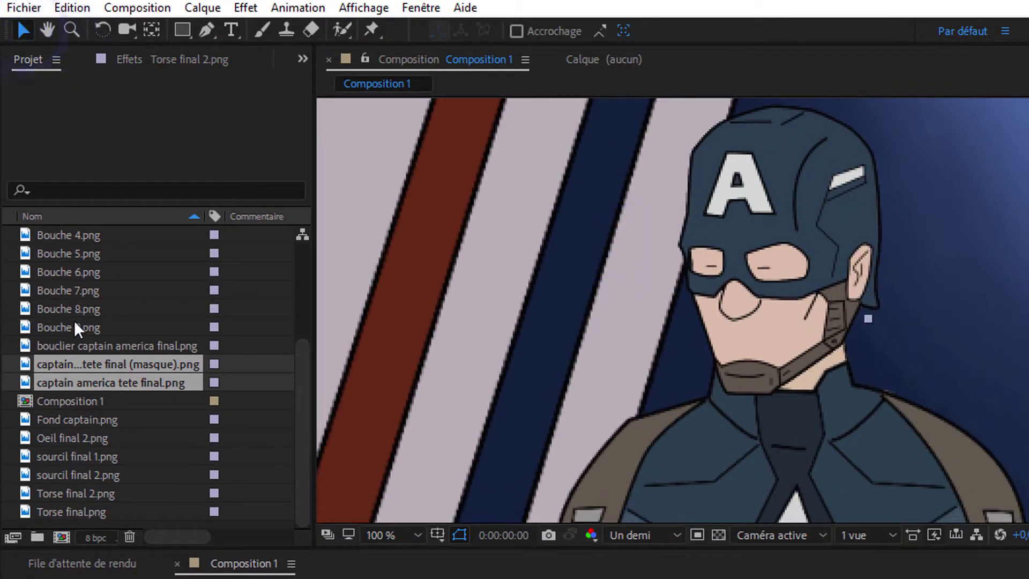
- Add Oeil final 2.png as layer 2, shrunk to 14% and placed over the face
left_click_drag(60, 438, 203, 467)
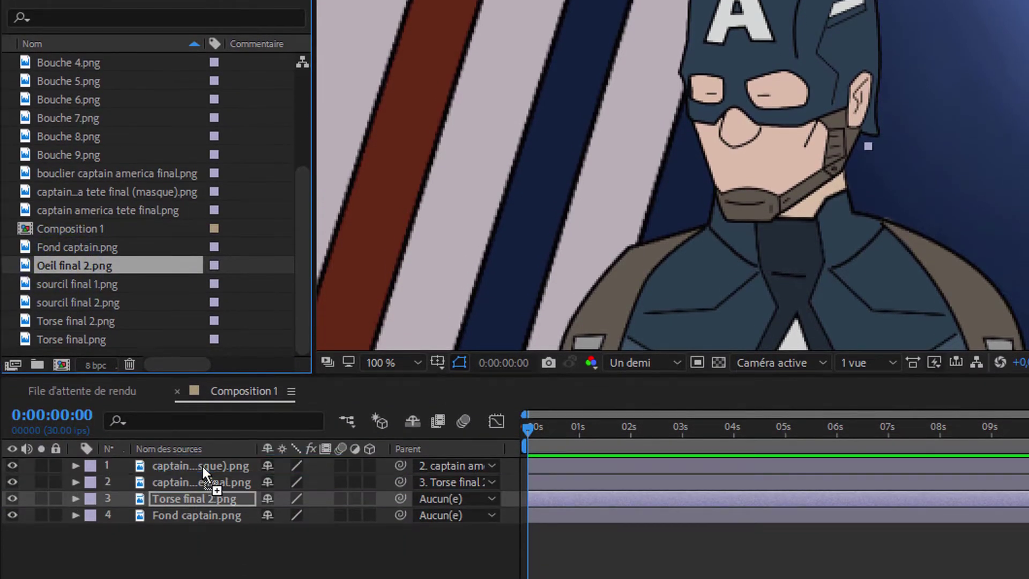
left_click_drag(202, 467, 203, 467)
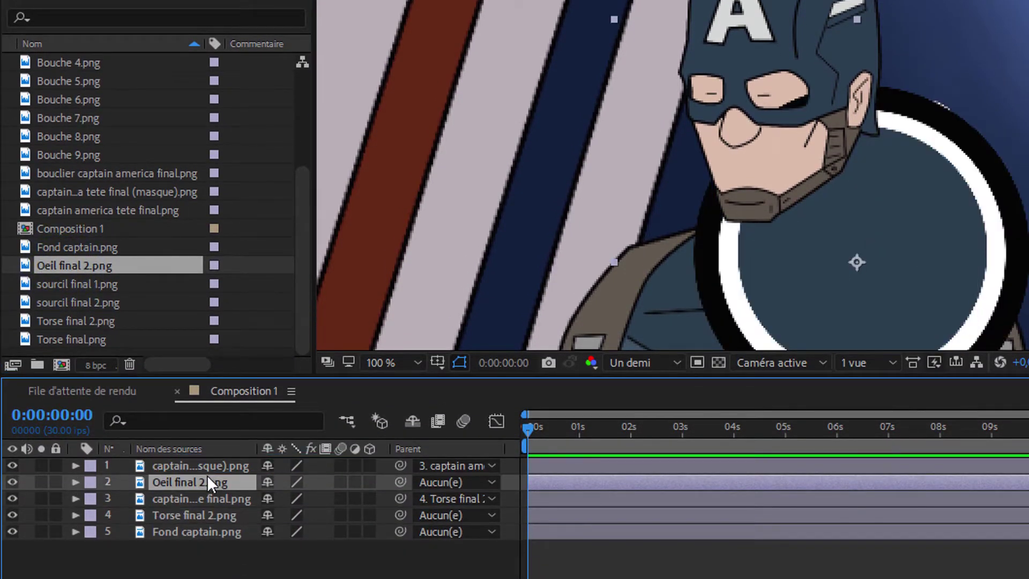
left_click(74, 481)
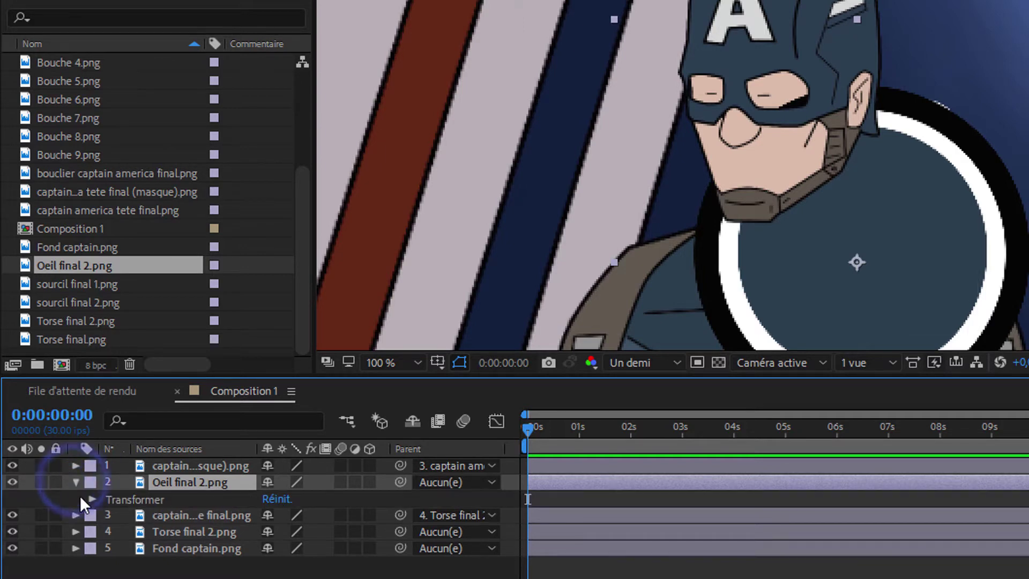
left_click(92, 498)
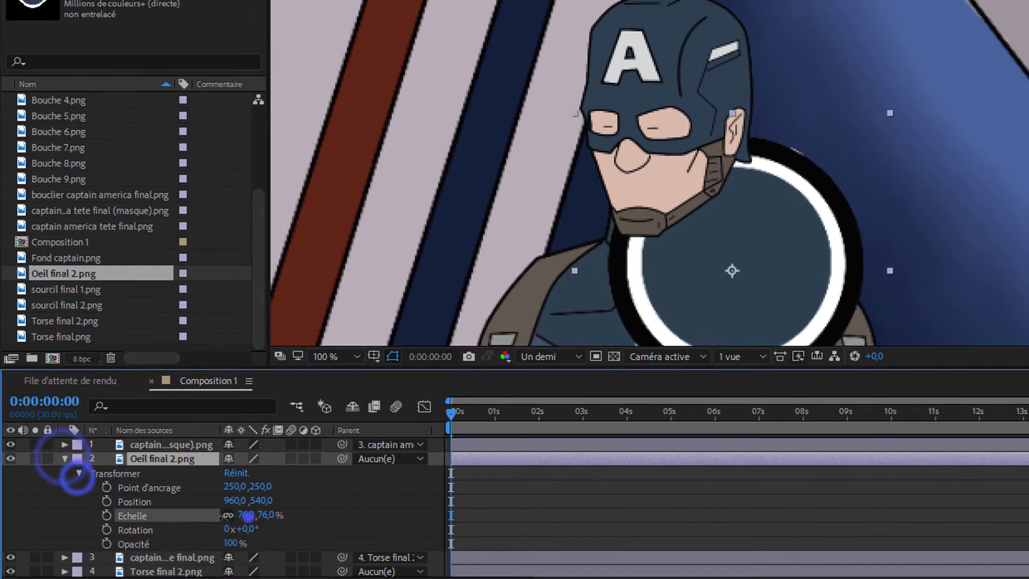
left_click_drag(288, 546, 257, 546)
left_click_drag(851, 256, 697, 98)
- At 200% and full resolution, shrink the eye to 4% and fit it in the left eye hole
left_click(329, 357)
left_click(356, 253)
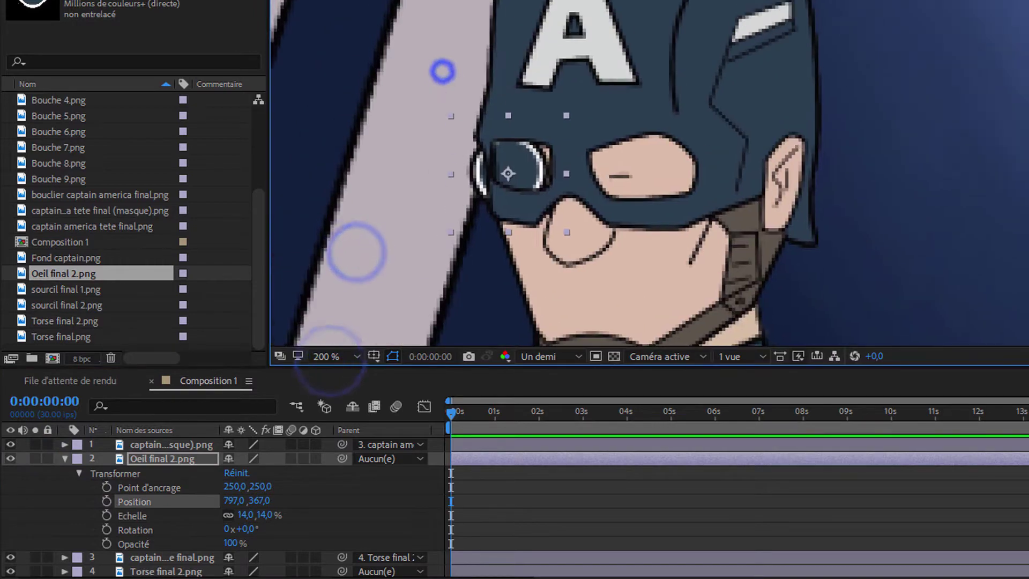
left_click_drag(236, 516, 225, 516)
left_click(562, 356)
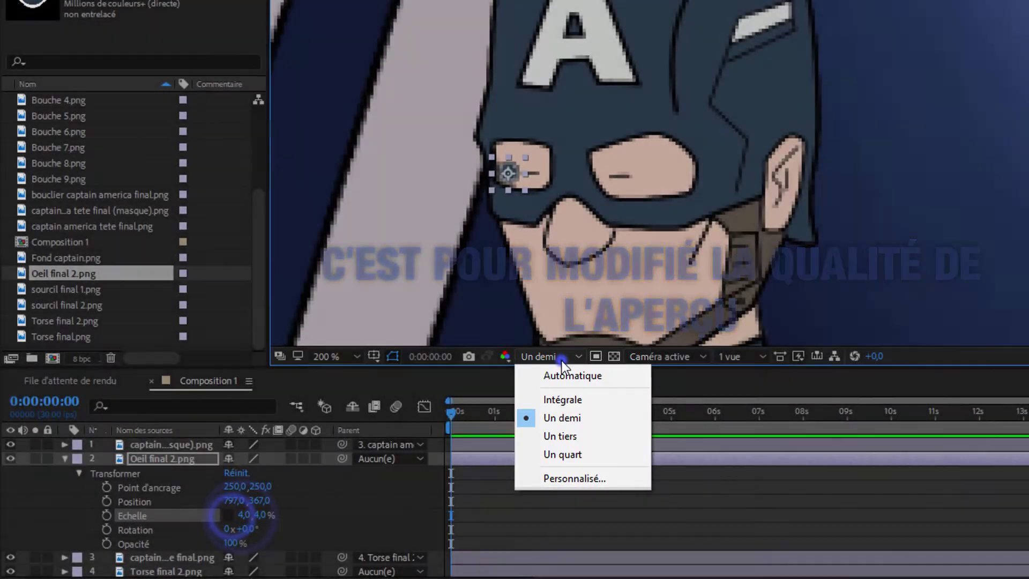
left_click(557, 399)
left_click_drag(535, 168, 534, 167)
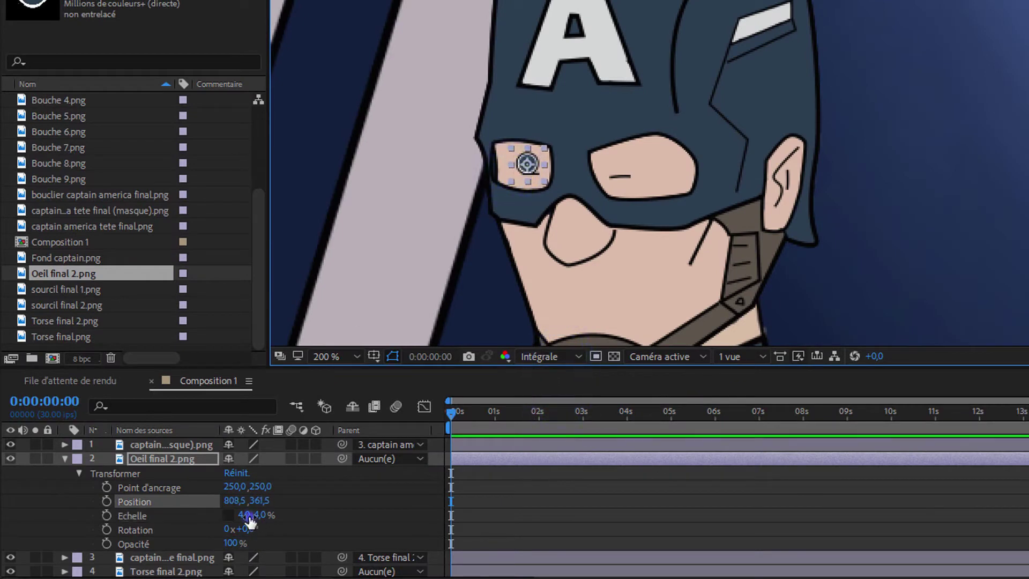
left_click(356, 498)
left_click(64, 458)
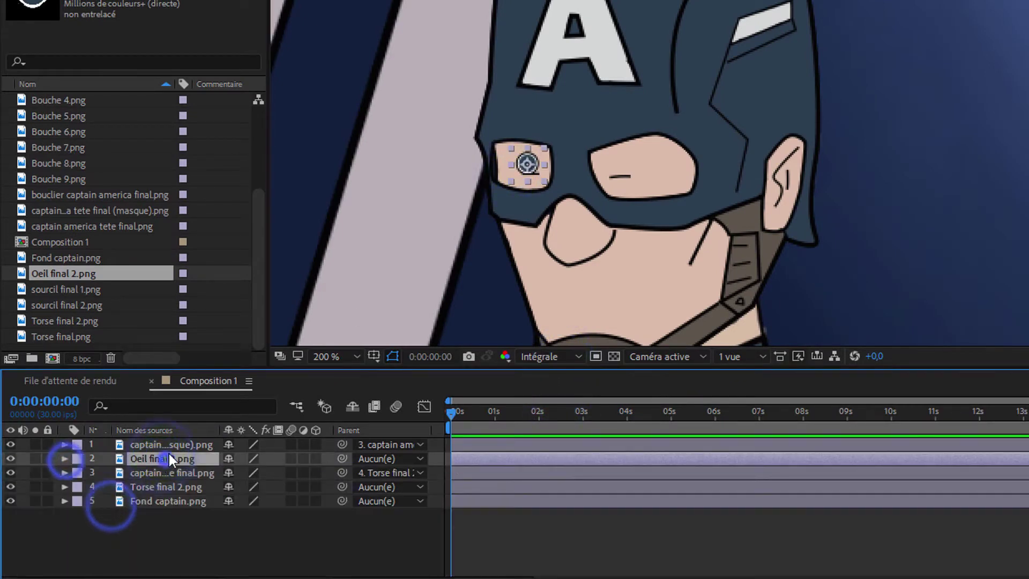
- Duplicate the eye and position the copy in the right eye hole
key("ctrl+d")
left_click(64, 458)
left_click_drag(226, 500, 246, 501)
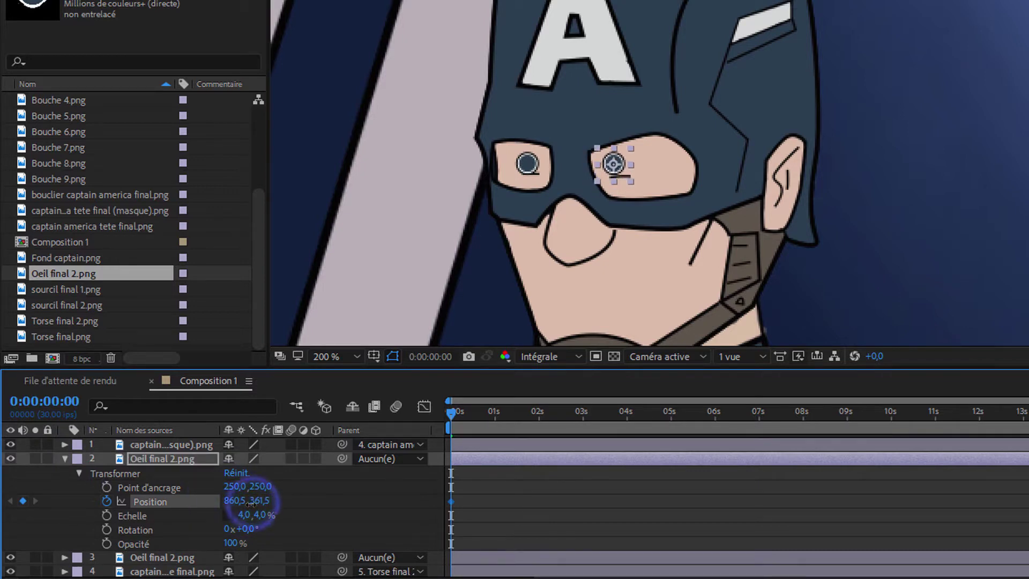
left_click(365, 502)
left_click(232, 504)
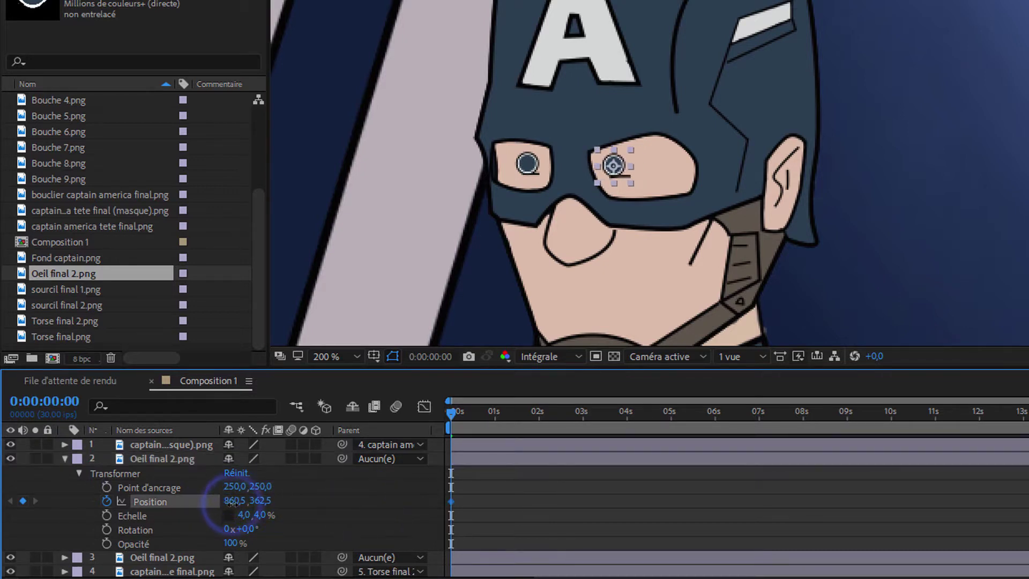
left_click_drag(233, 503, 229, 504)
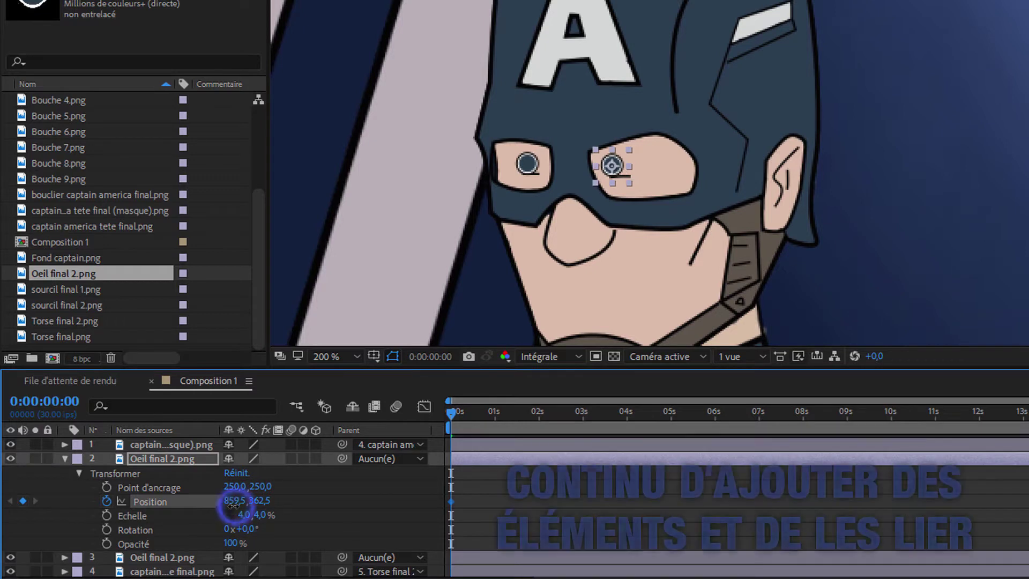
left_click(348, 512)
left_click(64, 459)
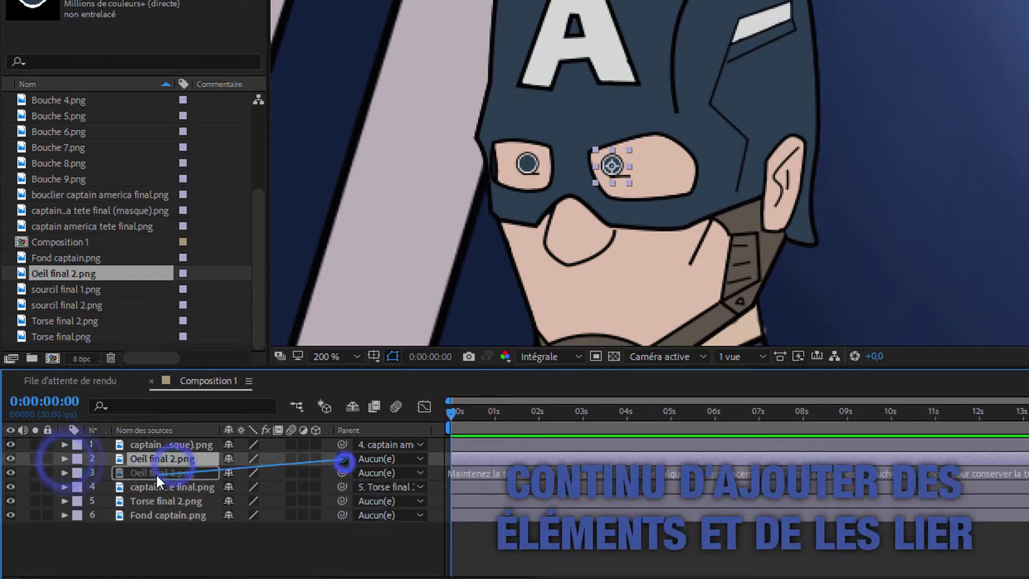
- Parent the right eye to the left eye and the left eye to the head
left_click_drag(342, 458, 161, 472)
left_click_drag(527, 167, 542, 177)
left_click_drag(342, 472, 166, 486)
left_click(167, 501)
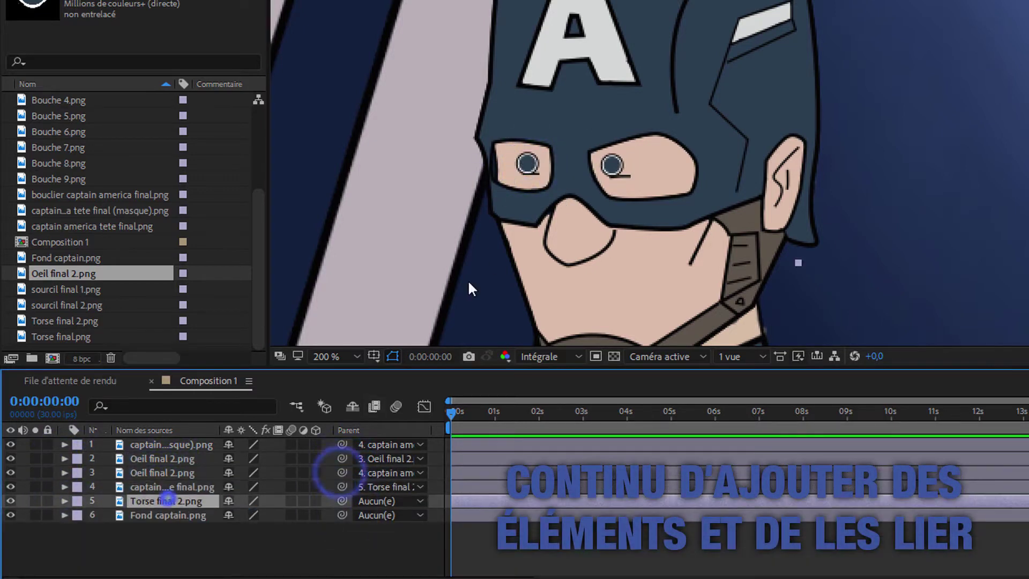
left_click_drag(623, 295, 612, 277)
key("ctrl+z")
- Add sourcil final 1.png, shrunk to 70% and moved onto the face
left_click(218, 545)
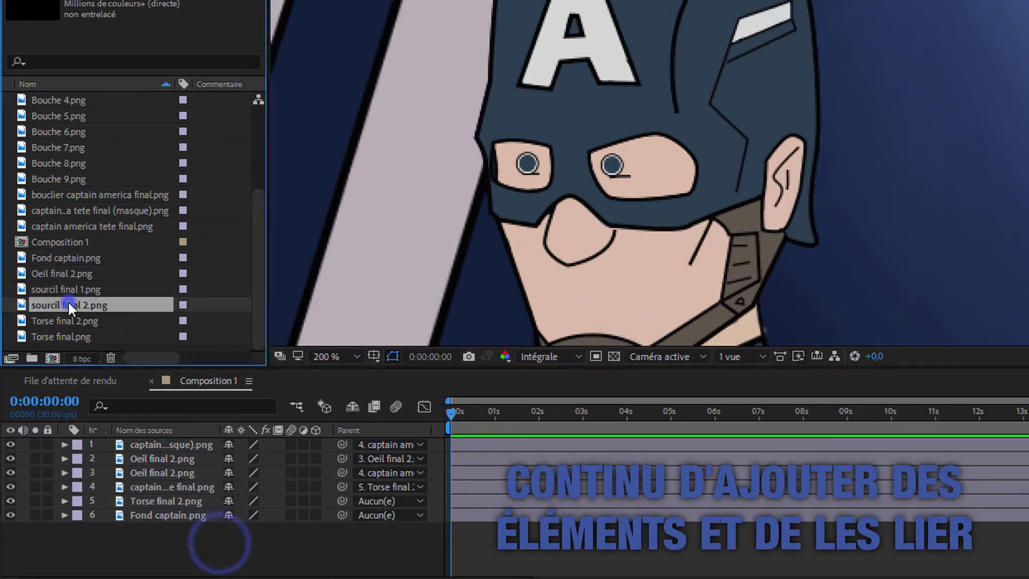
left_click_drag(67, 289, 147, 452)
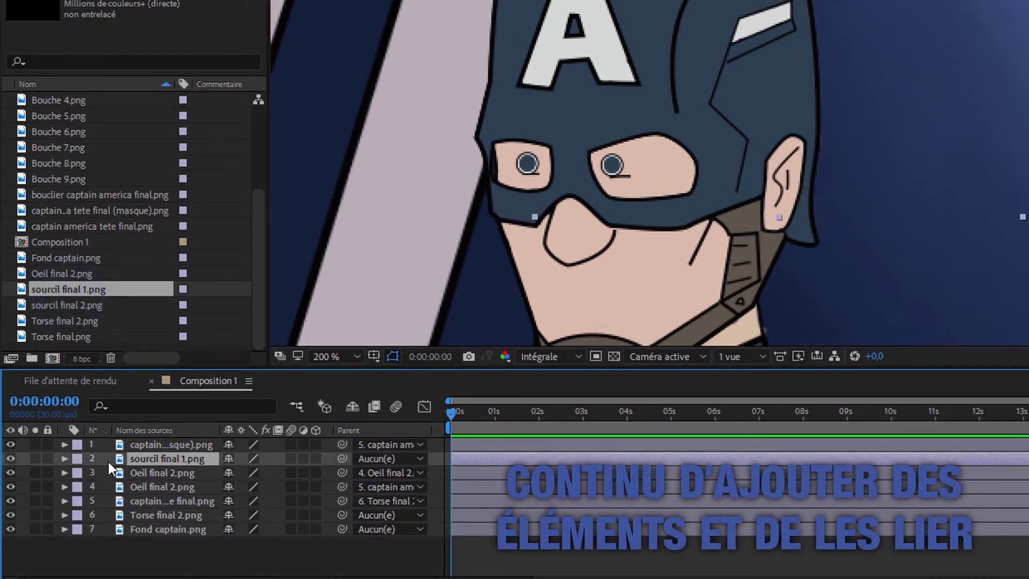
left_click(335, 356)
left_click(354, 209)
left_click(64, 459)
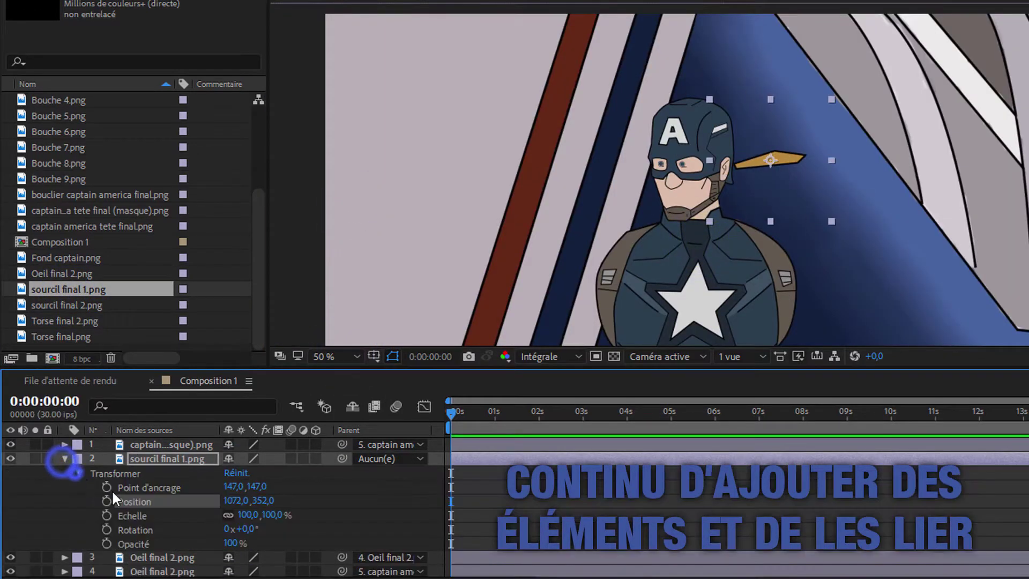
left_click_drag(245, 515, 236, 516)
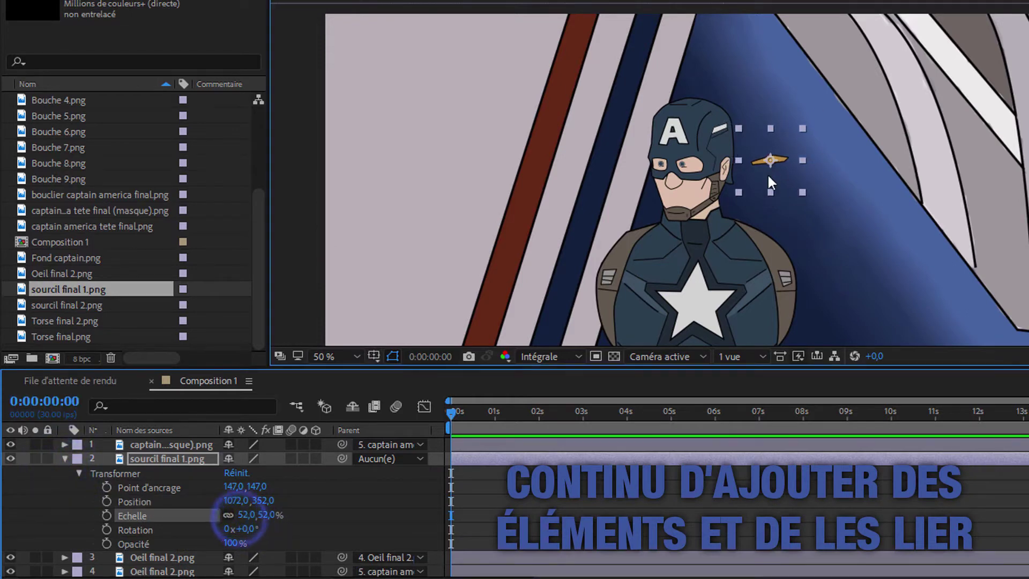
left_click_drag(767, 175, 686, 178)
- At 200% view, shrink the eyebrow to 27% and position it over the right eye
left_click(335, 356)
left_click(425, 71)
left_click(322, 355)
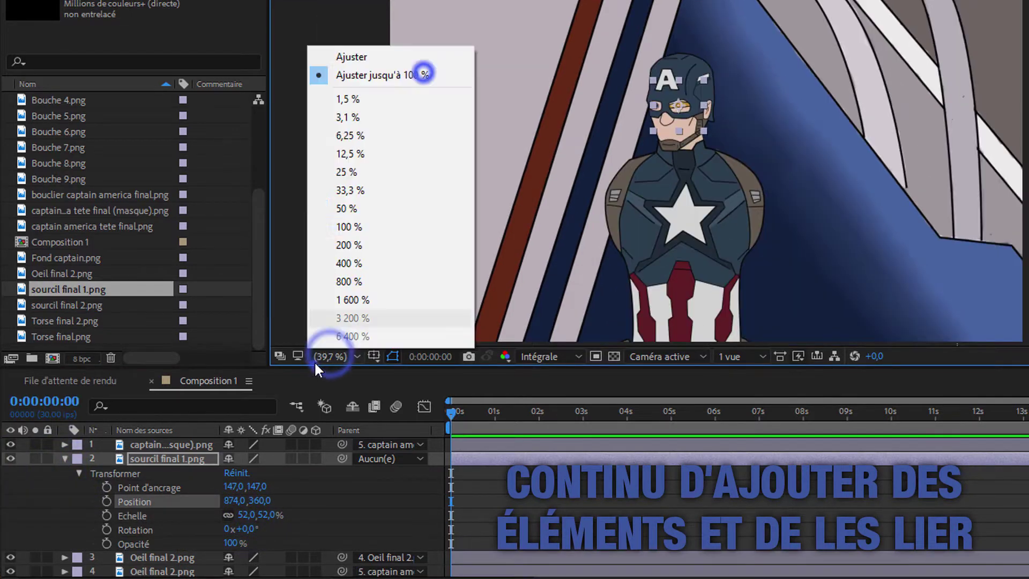
left_click(356, 250)
left_click_drag(245, 514, 229, 516)
left_click_drag(617, 111, 616, 102)
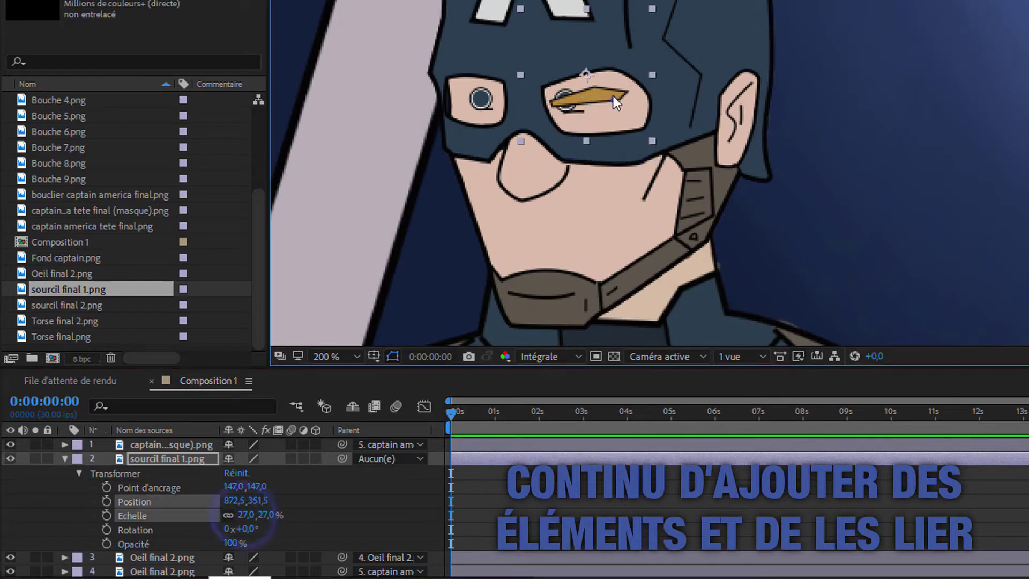
- Lower the eyebrow onto the eye hole's edge and parent it to the eye layer
left_click(151, 558)
left_click(64, 557)
left_click(235, 524)
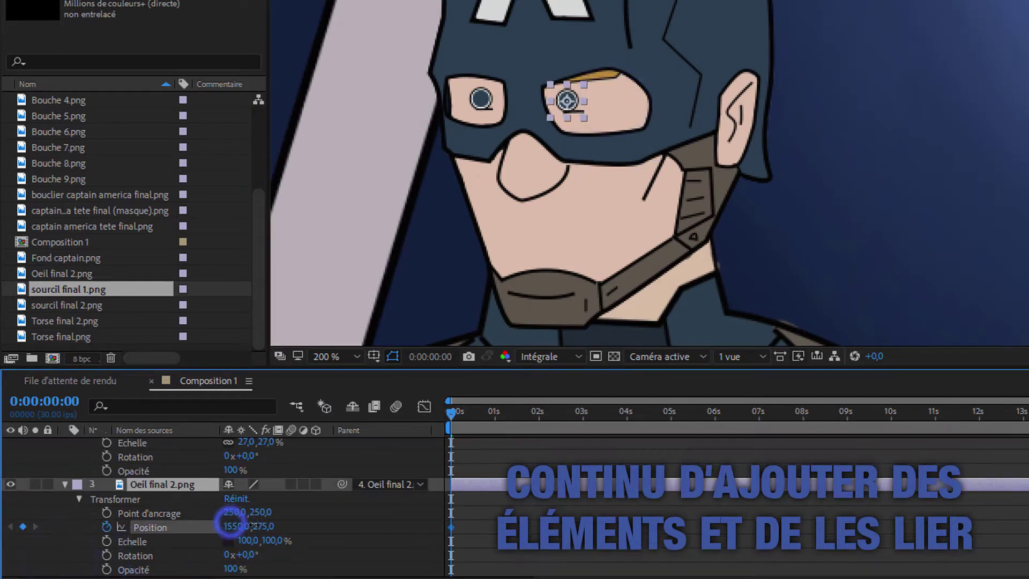
left_click(70, 486)
left_click(67, 485)
mouse_move(616, 75)
left_mouse_down()
mouse_move(620, 93)
mouse_move(613, 76)
left_mouse_up()
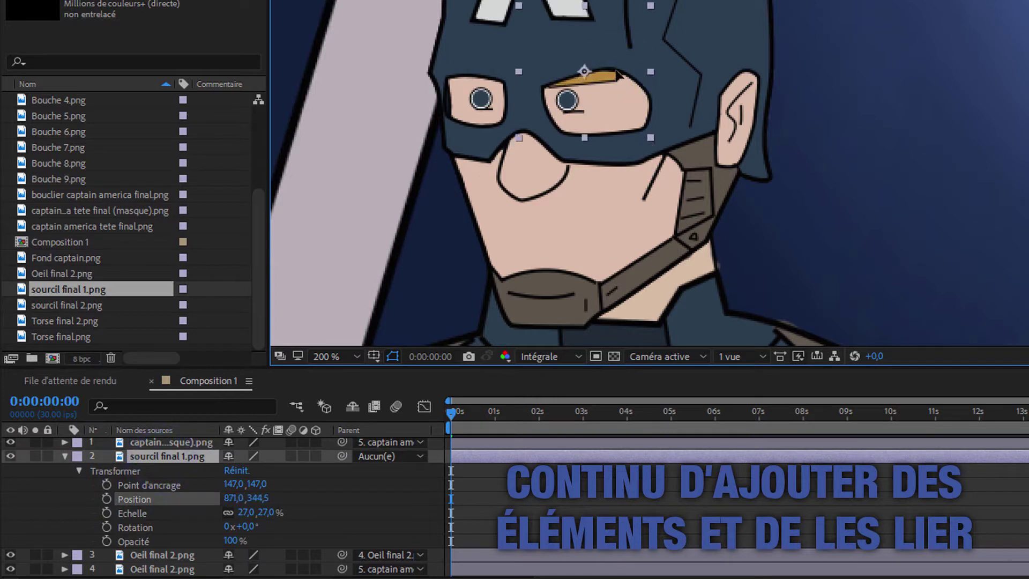
left_click(64, 456)
left_click_drag(341, 456, 170, 472)
- Nudge the character in frame and add sourcil final 2.png as layer 3
left_click(166, 514)
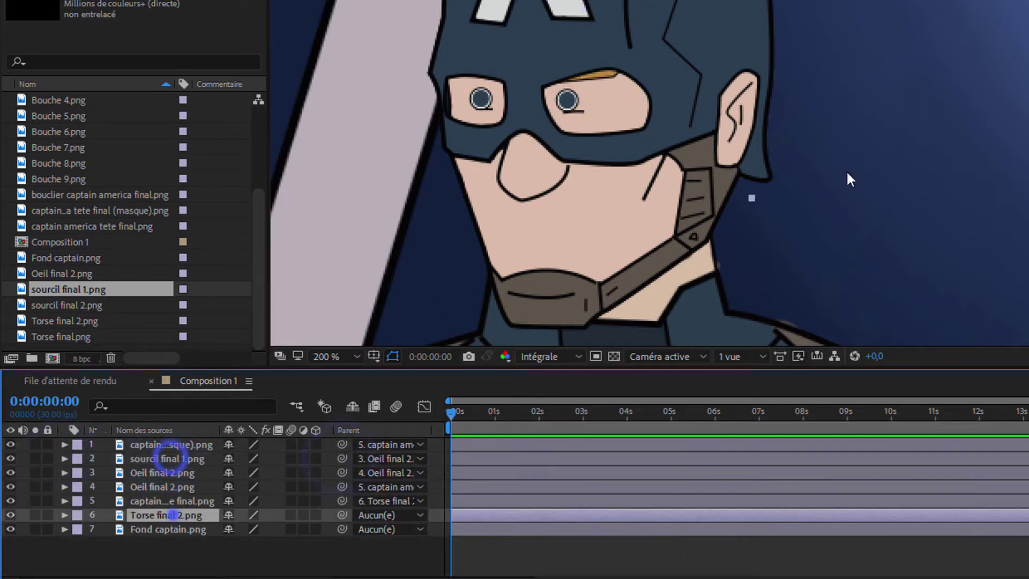
mouse_move(649, 268)
left_mouse_down()
mouse_move(665, 244)
mouse_move(649, 274)
left_mouse_up()
left_click_drag(59, 304, 164, 466)
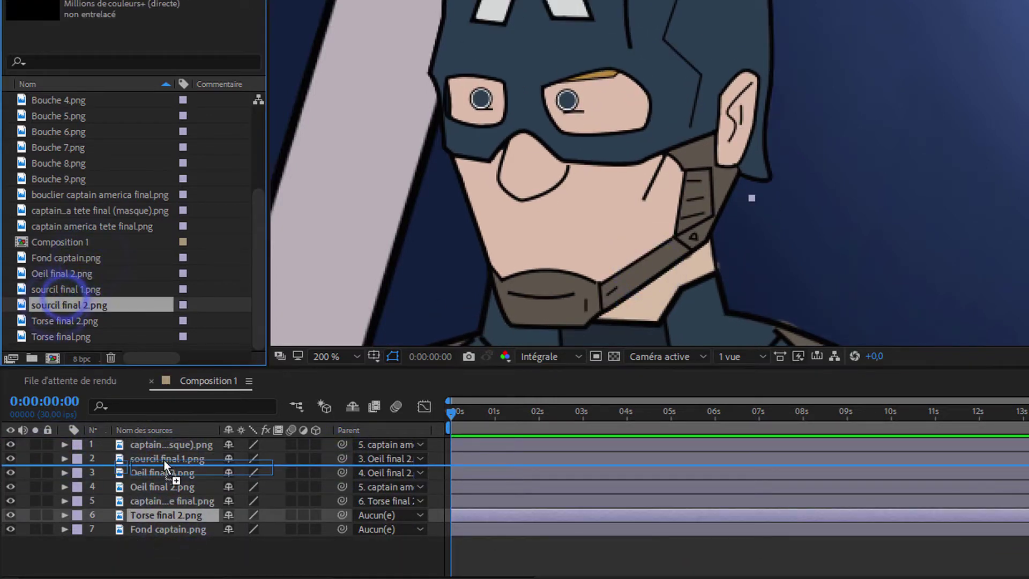
left_click(64, 459)
left_click(64, 458)
left_click(64, 473)
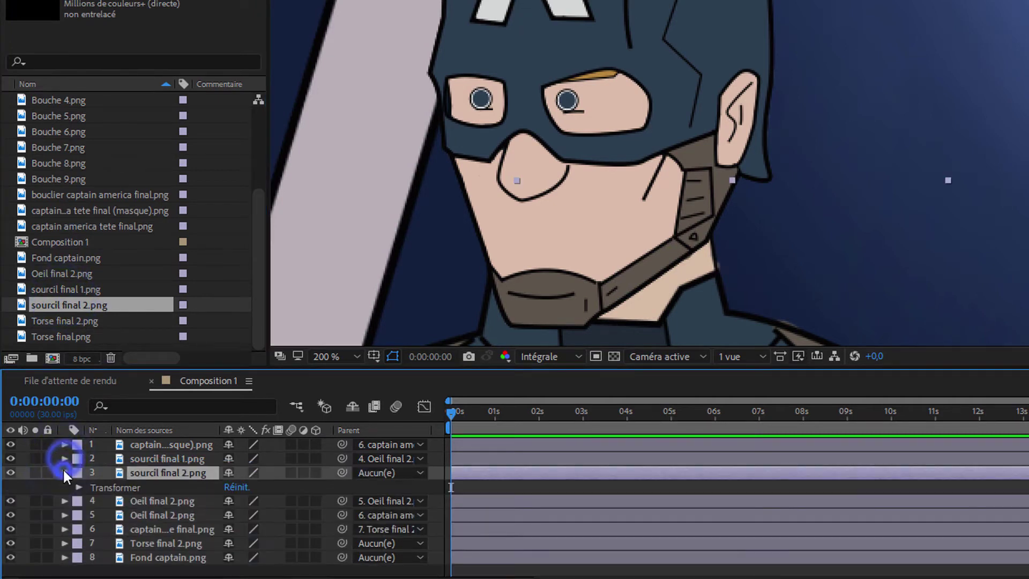
left_click(60, 470)
- At 200% view, scale the second eyebrow to 35% and place it over its eye
left_click(333, 357)
left_click(378, 79)
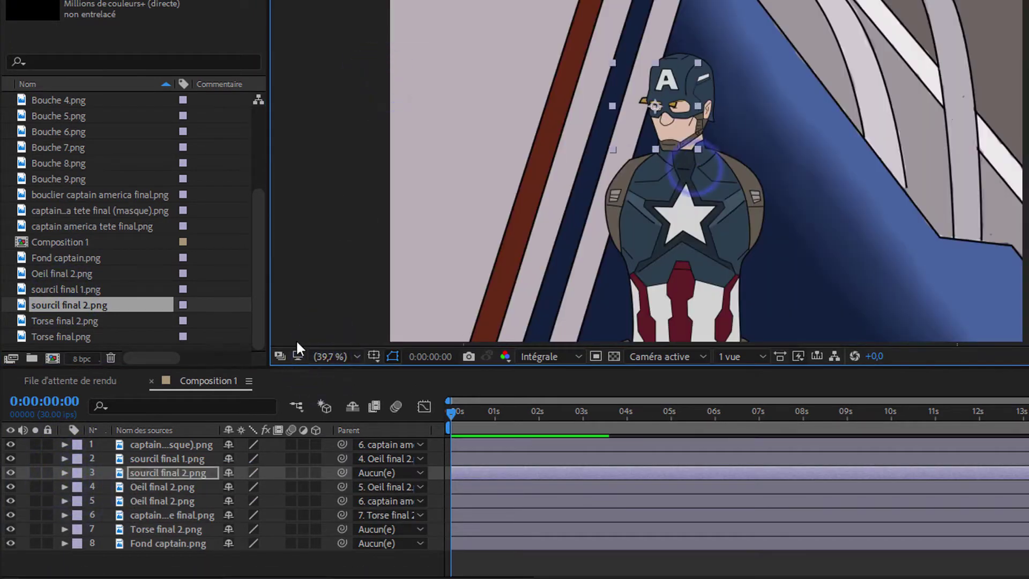
left_click(333, 357)
left_click(353, 239)
scroll(587, 252, "up", 5)
left_click(64, 472)
left_click(79, 487)
left_click(255, 529)
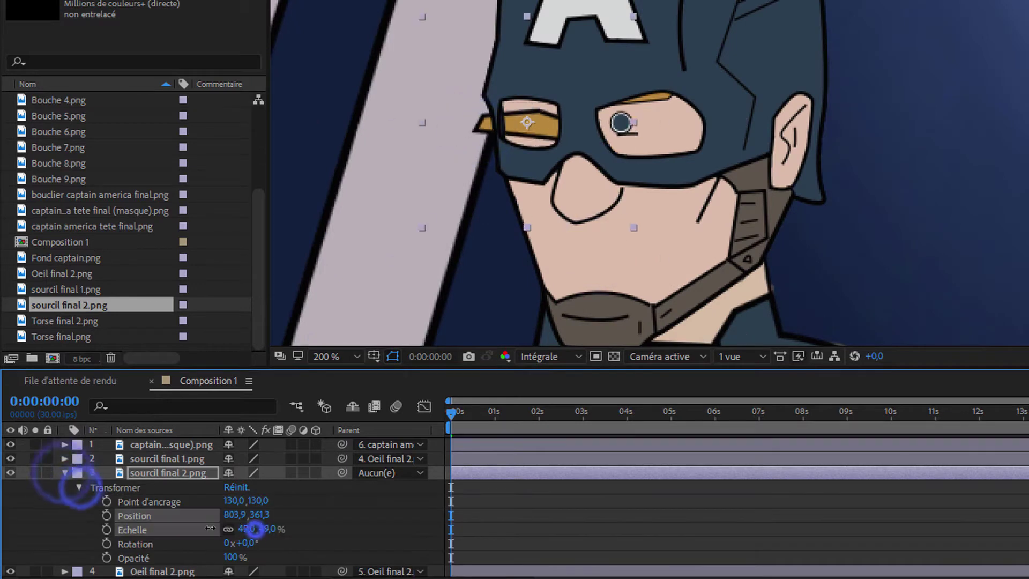
left_click_drag(552, 127, 468, 143)
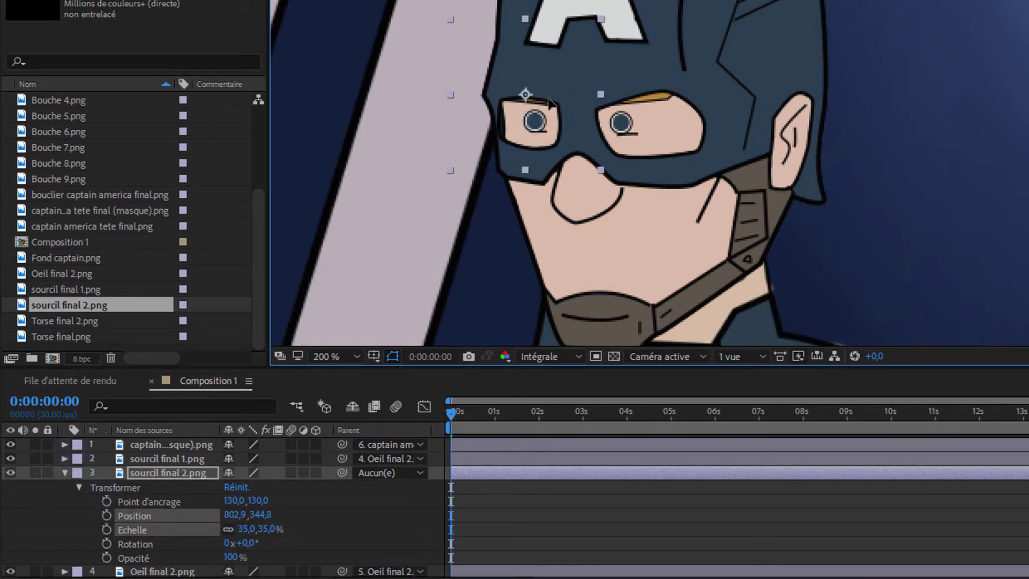
- Parent both sourcil eyebrow layers to the captain head layer
left_click(65, 472)
mouse_move(341, 472)
left_mouse_down()
mouse_move(149, 502)
mouse_move(153, 516)
left_mouse_up()
left_click(160, 487)
left_click(177, 500)
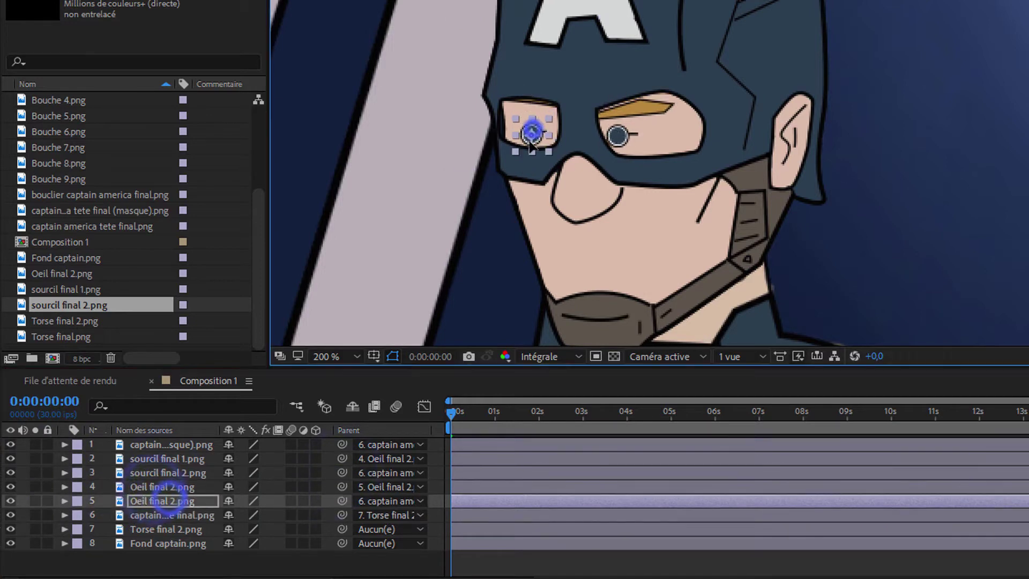
left_click(400, 458)
left_click(423, 403)
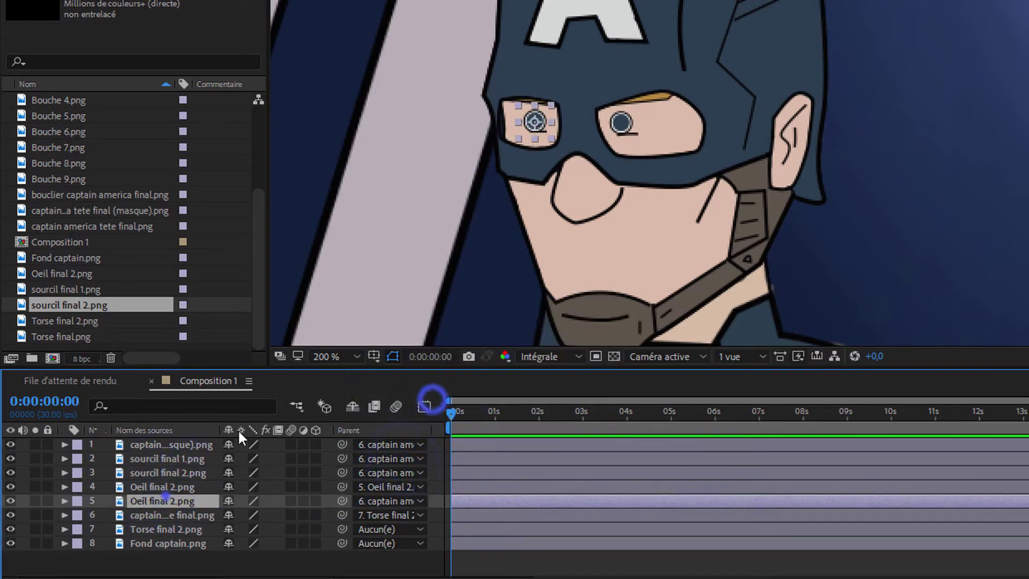
mouse_move(535, 124)
left_mouse_down()
mouse_move(519, 126)
mouse_move(535, 122)
left_mouse_up()
left_click(646, 41)
left_click(171, 515)
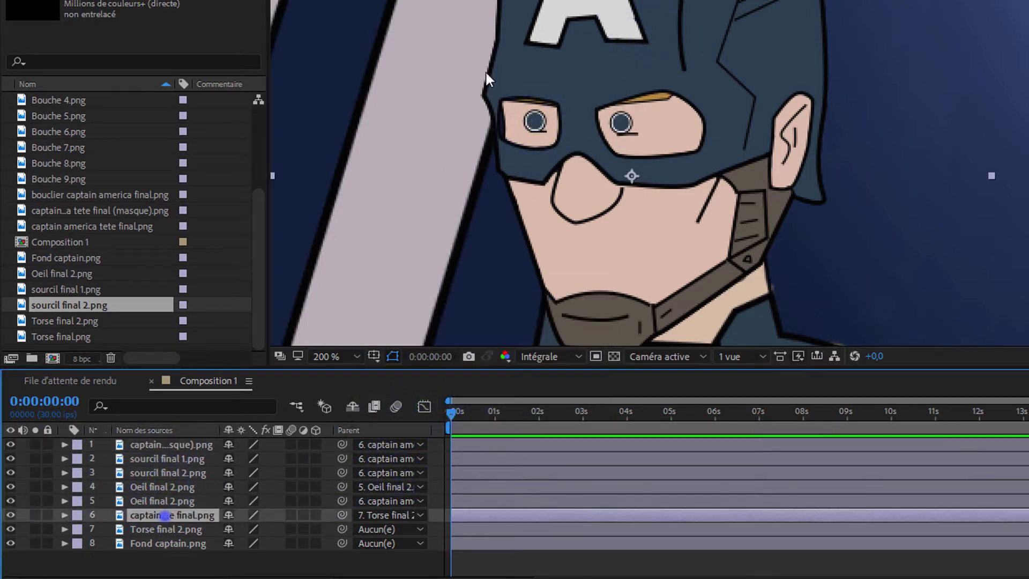
- Fit the whole character in view and add arriere bras final 2.png to the layer stack
left_click(335, 357)
left_click(403, 70)
scroll(50, 242, "up", 3)
left_click_drag(81, 99, 189, 450)
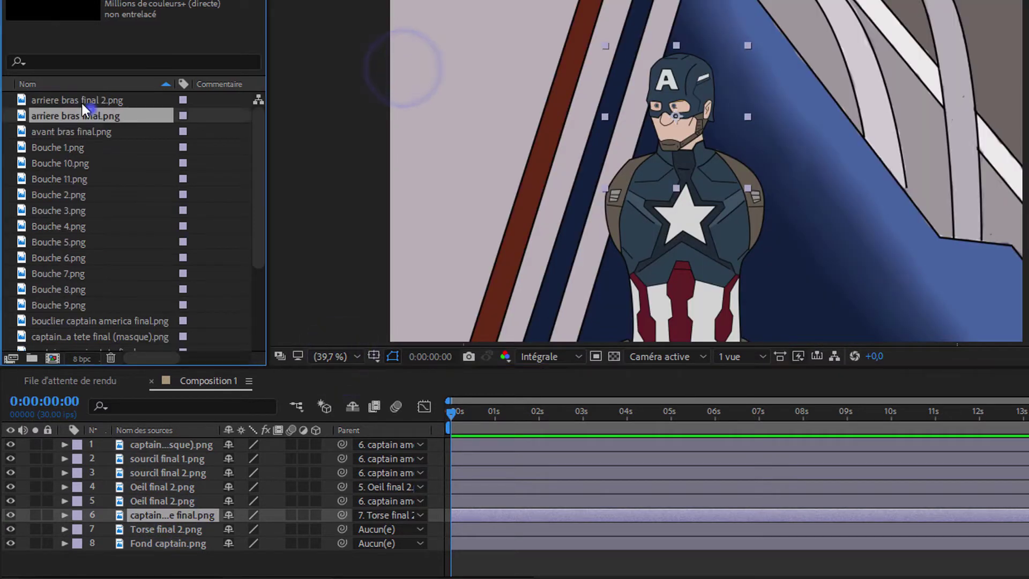
left_click_drag(78, 105, 102, 536)
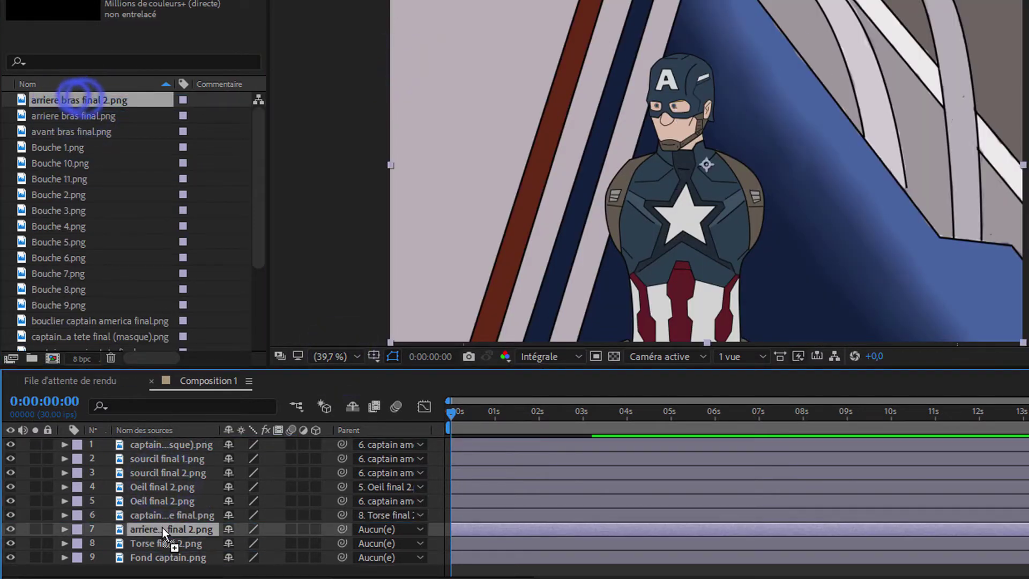
- Shrink the back arm, move it onto the shoulder and place its layer behind Torse final 2
left_click(64, 525)
left_click_drag(249, 541, 217, 543)
left_click_drag(767, 80, 783, 198)
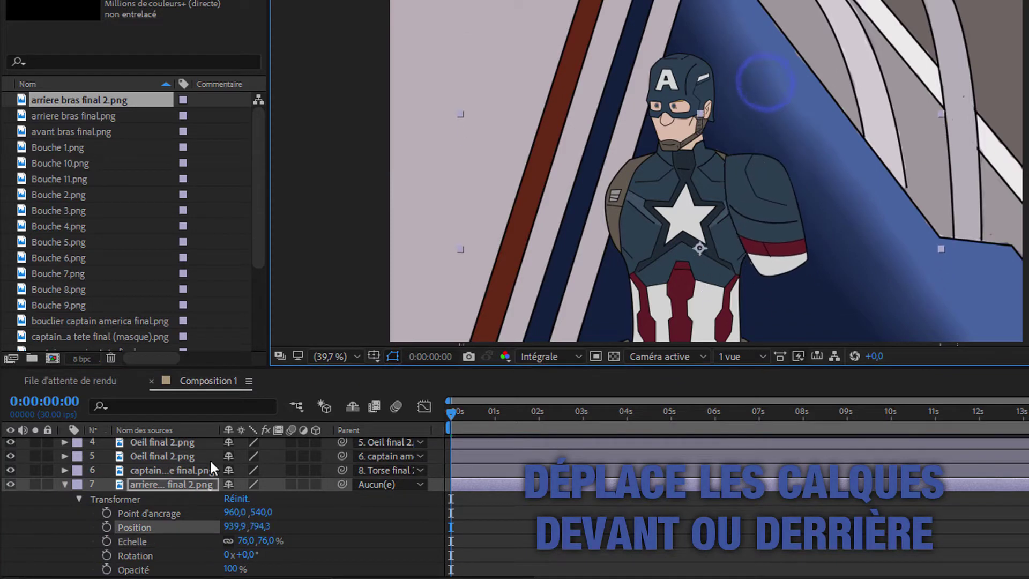
left_click_drag(161, 529, 161, 544)
left_click_drag(786, 203, 785, 220)
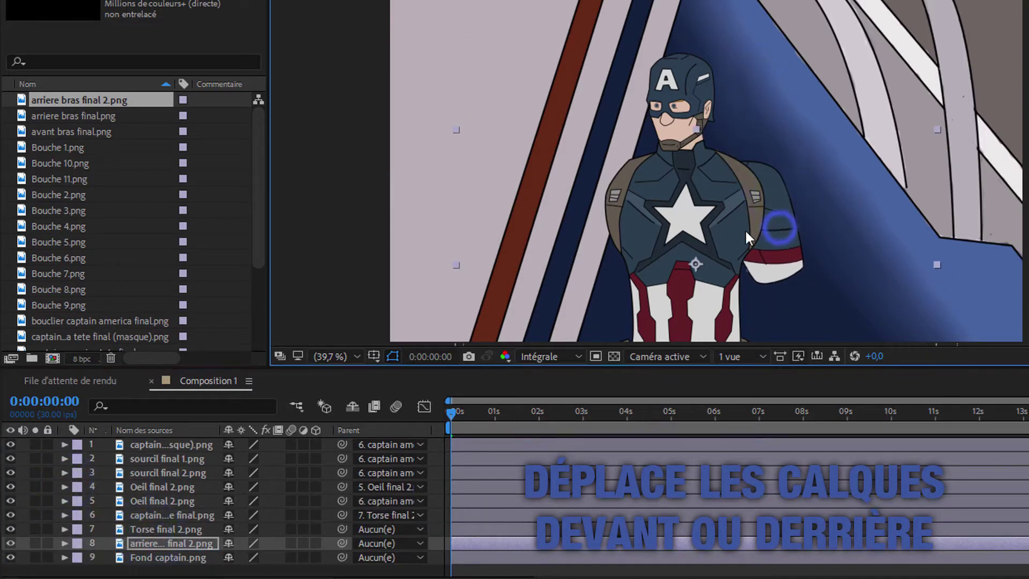
- Fine-tune the back arm to 73% scale and settle it on the right shoulder
left_click(65, 543)
left_click_drag(244, 541, 236, 539)
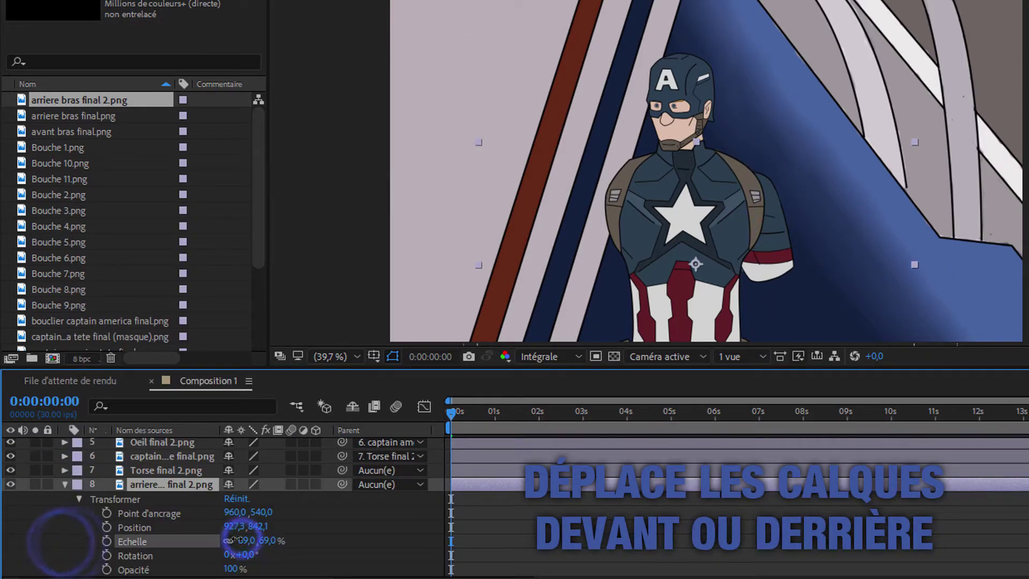
left_click_drag(764, 265, 755, 263)
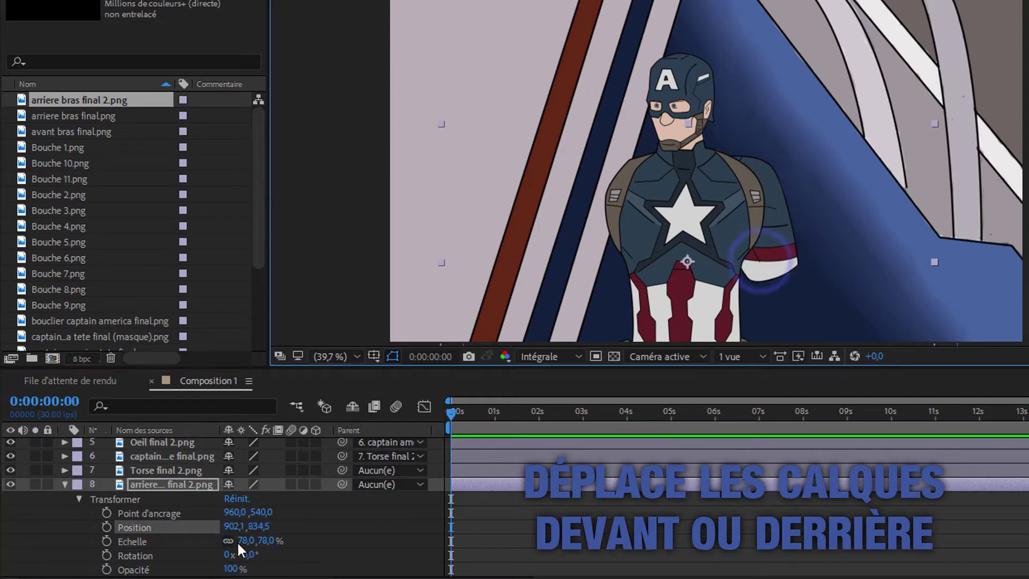
left_click_drag(240, 543, 236, 543)
left_click_drag(772, 271, 775, 273)
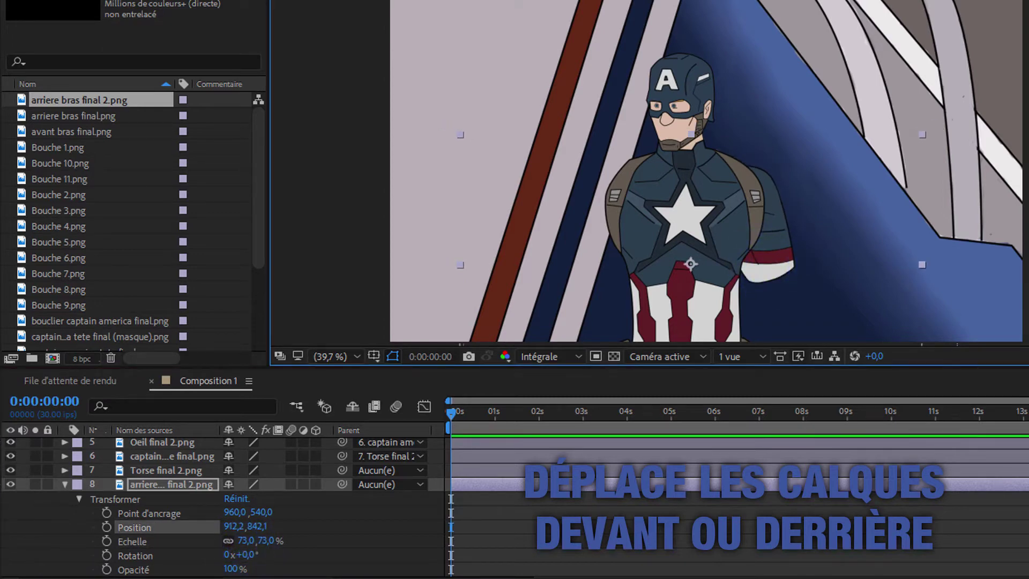
left_click(65, 484)
- Parent both back-arm layers to Torse final 2 with the pick-whip
left_click(10, 540)
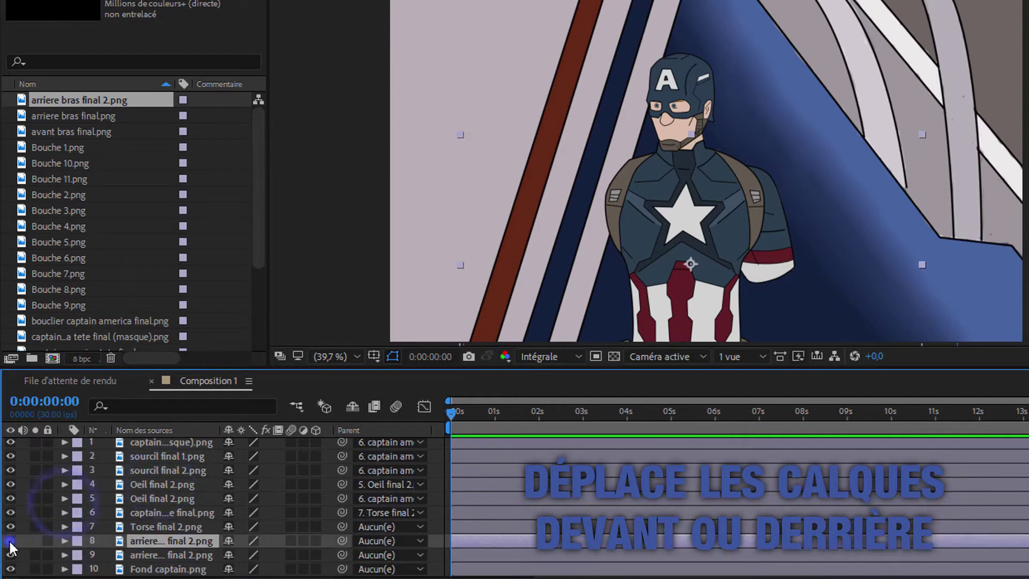
left_click(182, 555)
mouse_move(342, 555)
left_mouse_down()
mouse_move(224, 453)
mouse_move(165, 528)
left_mouse_up()
left_click(10, 543)
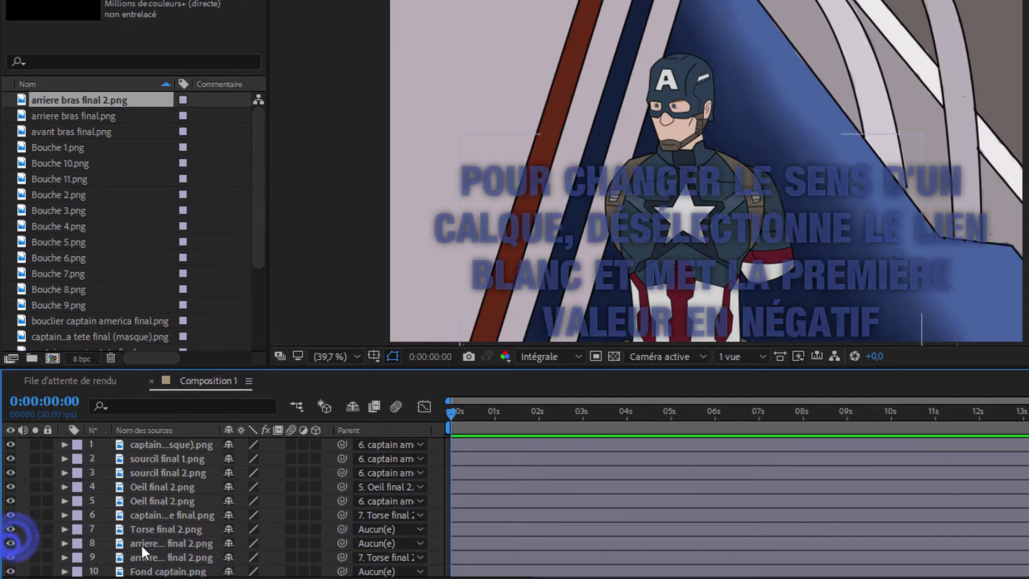
left_click(161, 543)
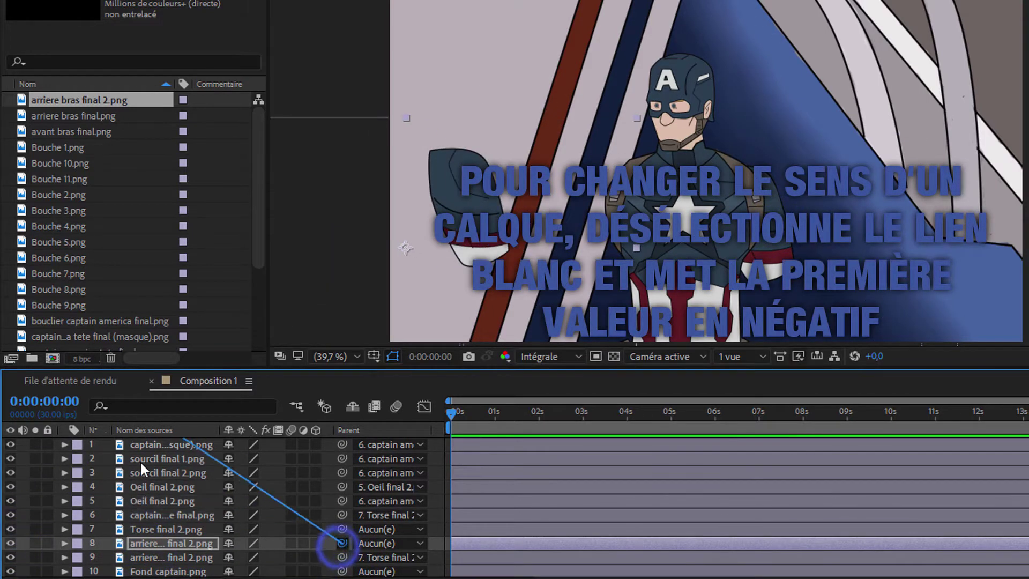
left_click_drag(340, 546, 171, 530)
- Mirror the arm copy with scale -93.589% and move it onto the left shoulder
left_click(64, 543)
left_click(79, 558)
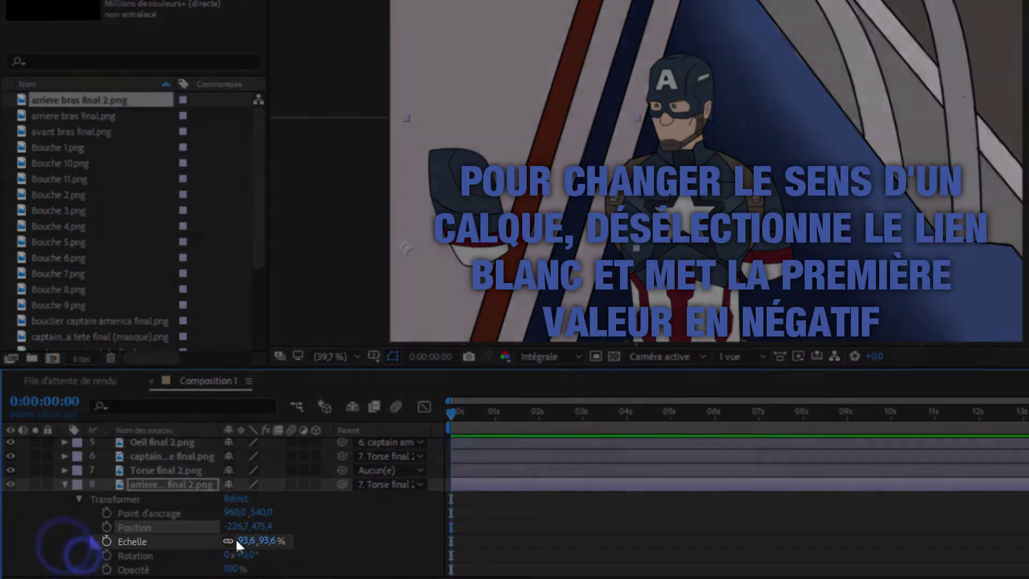
left_click(244, 541)
type("-93,589")
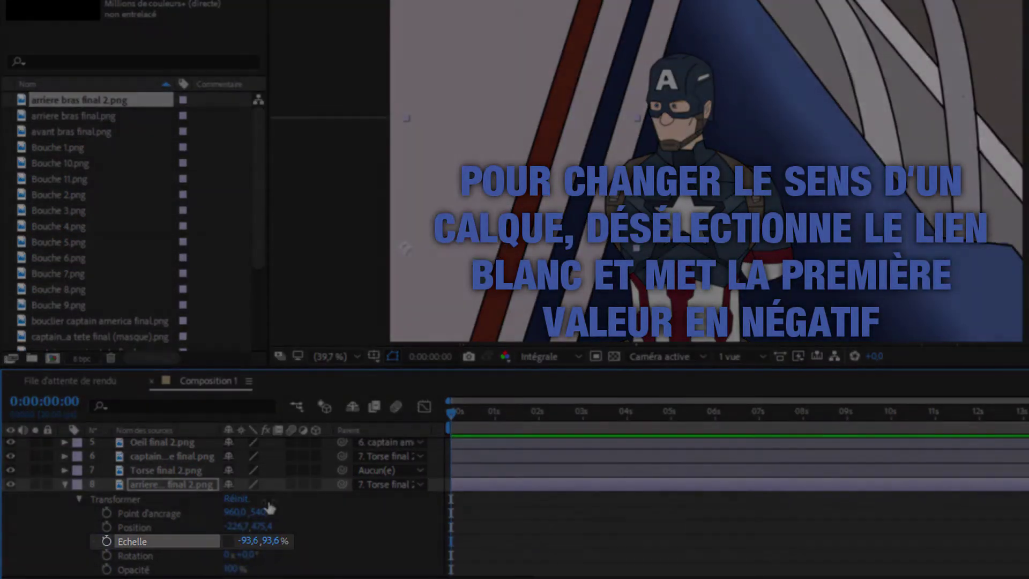
left_click(456, 261)
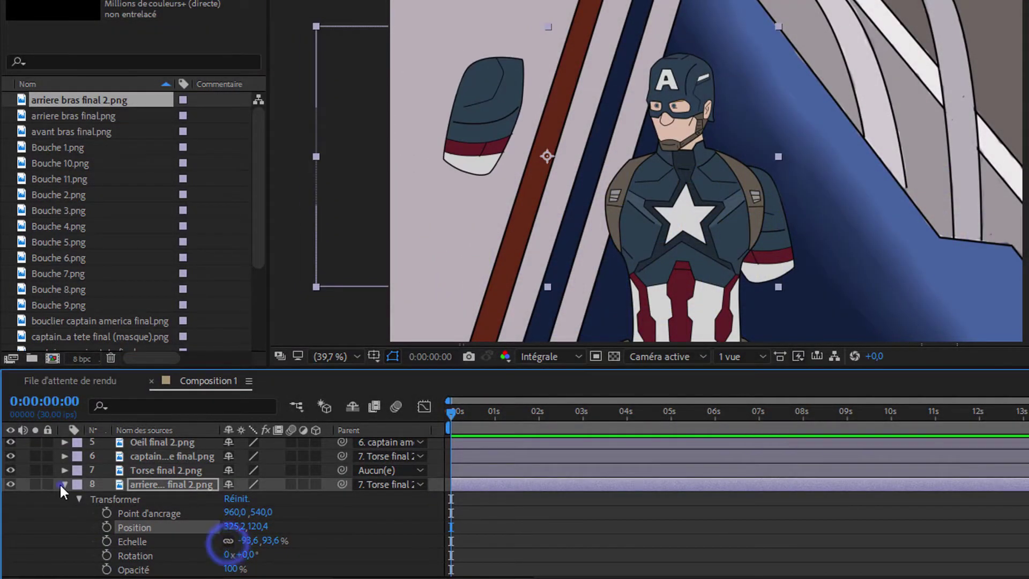
left_click(64, 484)
mouse_move(494, 102)
left_mouse_down()
mouse_move(638, 207)
mouse_move(626, 202)
left_mouse_up()
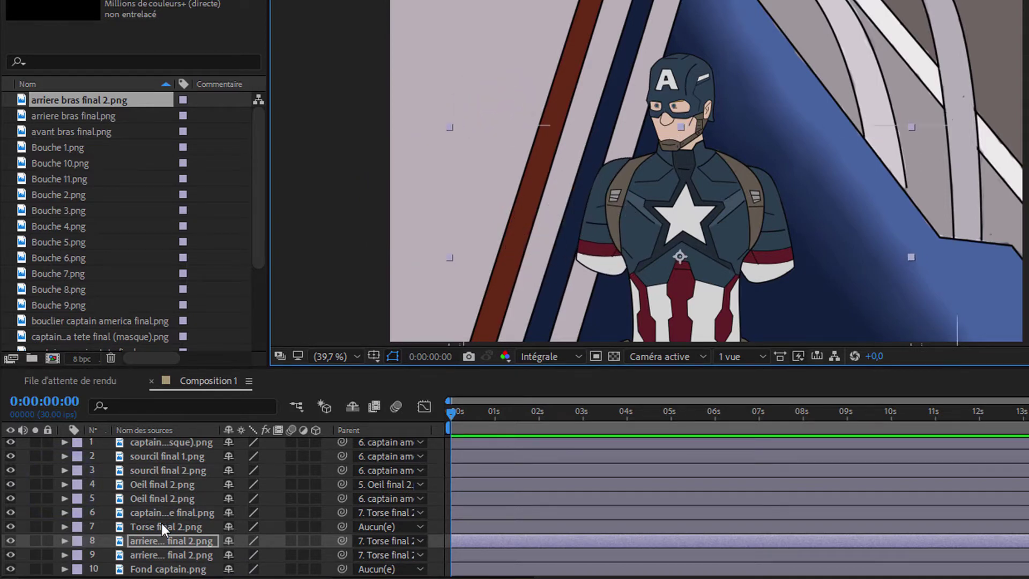
- Add avant bras final.png, parent it to a back arm, and set 94% scale and -9° rotation
mouse_move(161, 542)
left_mouse_down()
mouse_move(166, 517)
mouse_move(160, 562)
mouse_move(236, 549)
left_mouse_up()
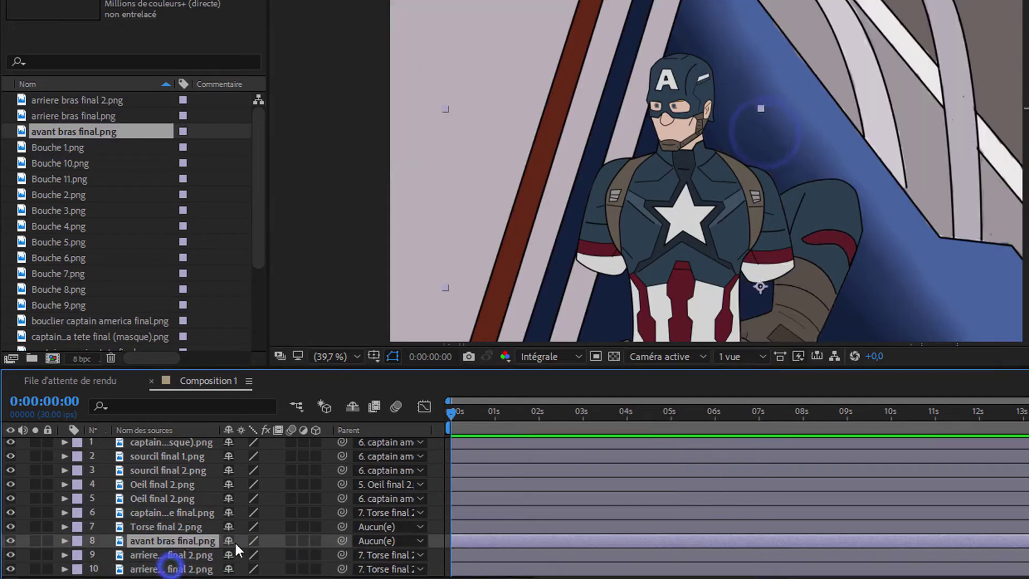
mouse_move(341, 540)
left_mouse_down()
mouse_move(160, 527)
mouse_move(172, 558)
left_mouse_up()
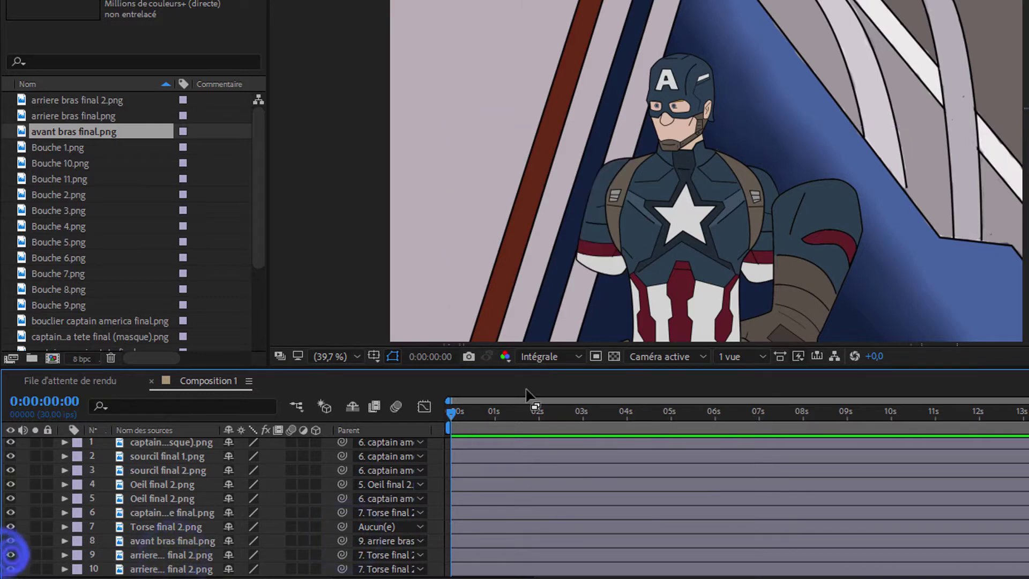
left_click_drag(820, 245, 515, 153)
left_click(64, 543)
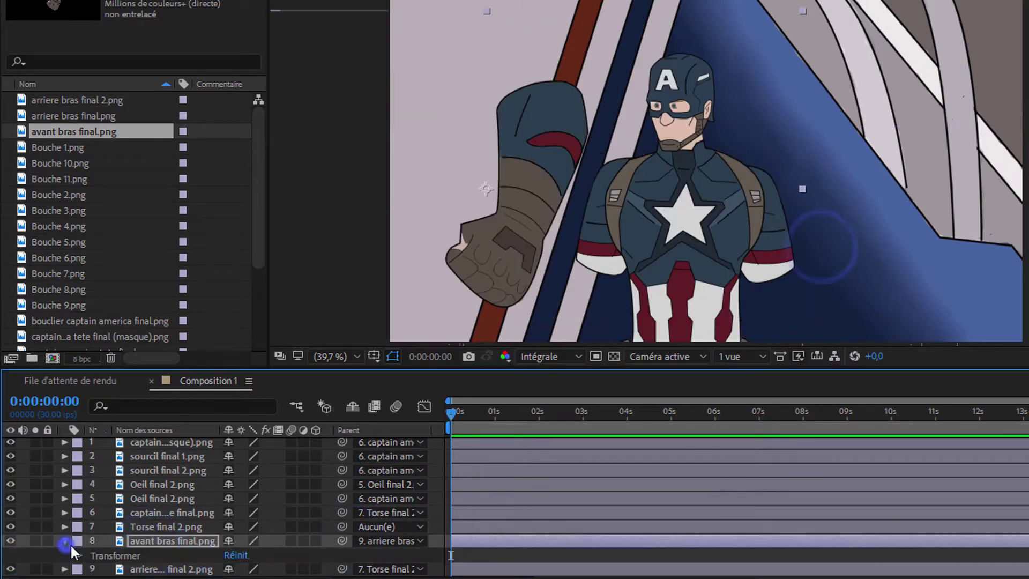
left_click(79, 555)
mouse_move(242, 541)
left_mouse_down()
mouse_move(264, 548)
mouse_move(228, 540)
left_mouse_up()
left_click_drag(461, 198, 637, 305)
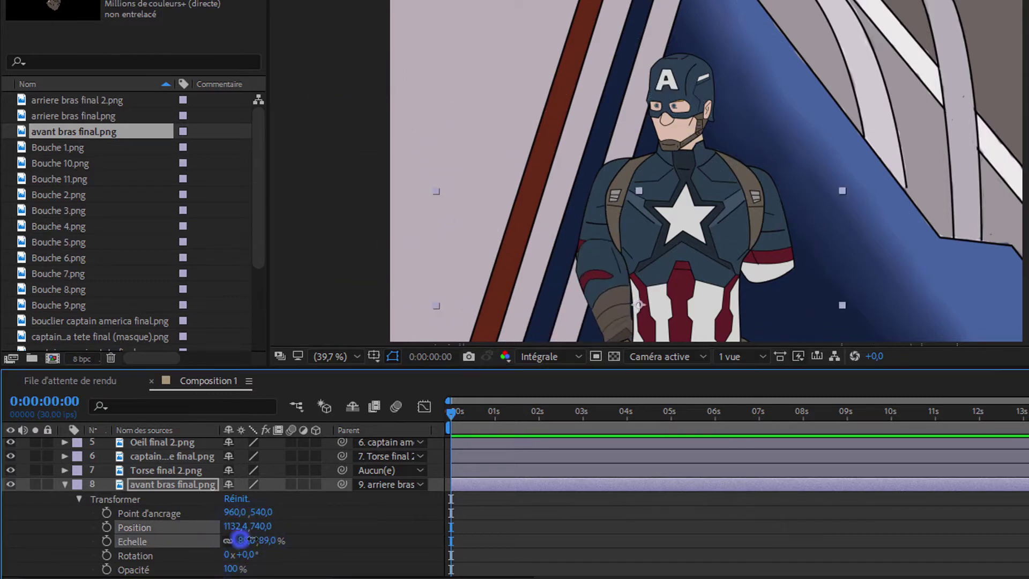
mouse_move(240, 540)
left_mouse_down()
mouse_move(249, 540)
mouse_move(233, 554)
left_mouse_up()
left_click_drag(552, 268, 592, 295)
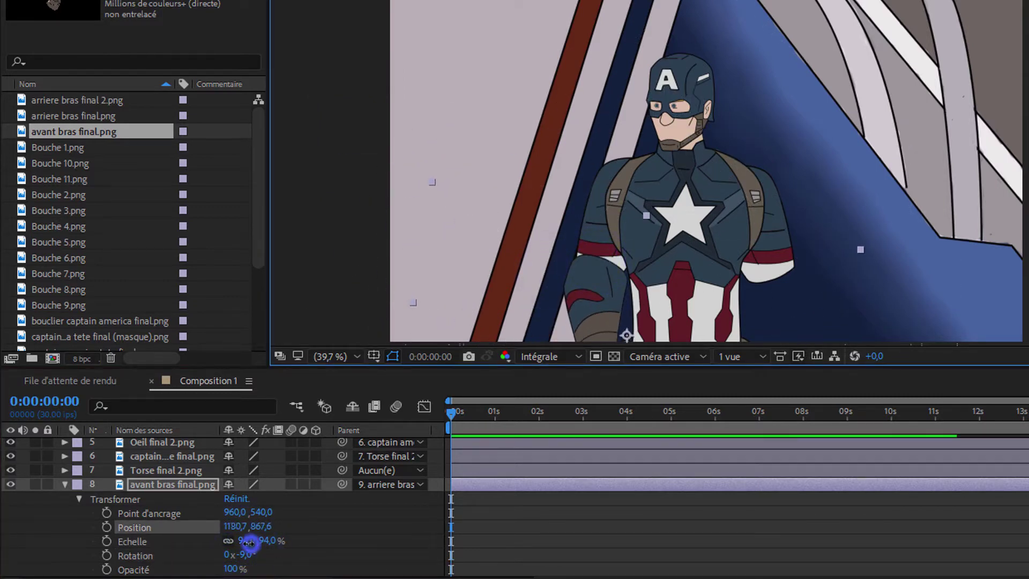
- Add a second forearm, adjust its scale, set rotation to 3°, and place it at the other arm's end
left_click_drag(73, 131, 574, 283)
left_click(64, 484)
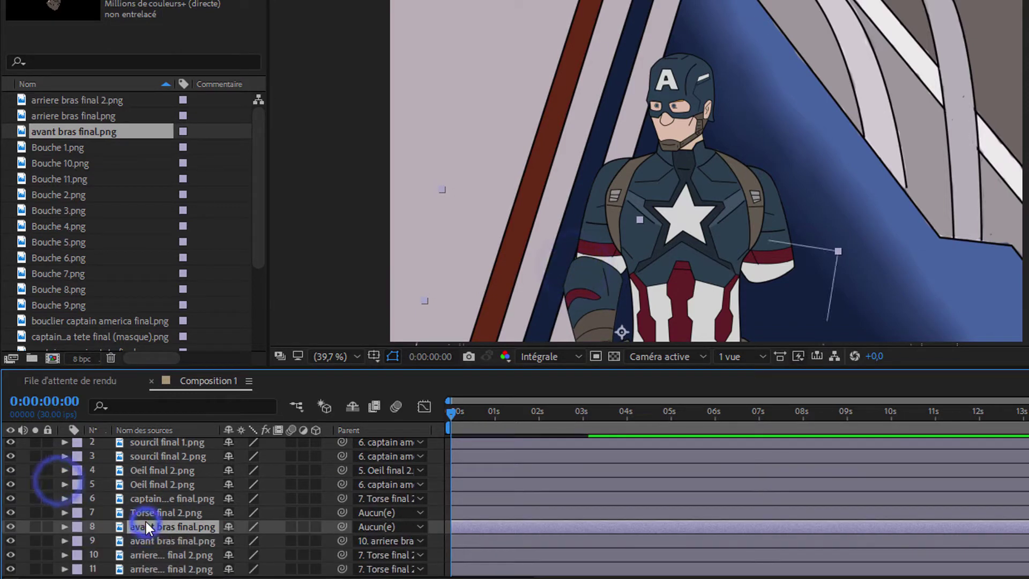
key("ctrl+v")
left_click(64, 526)
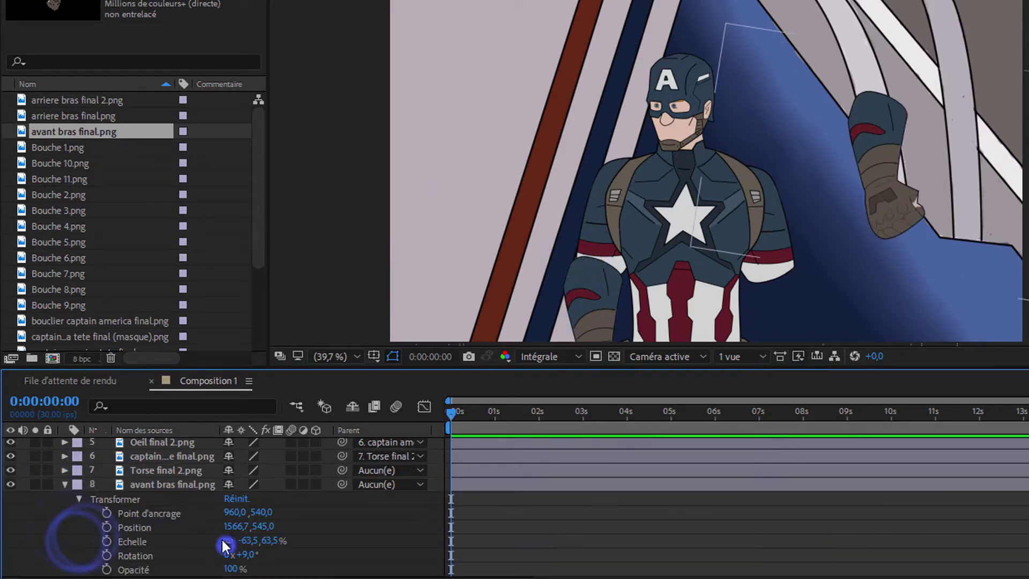
key("Delete")
key("Return")
left_click(239, 554)
type("3")
key("Return")
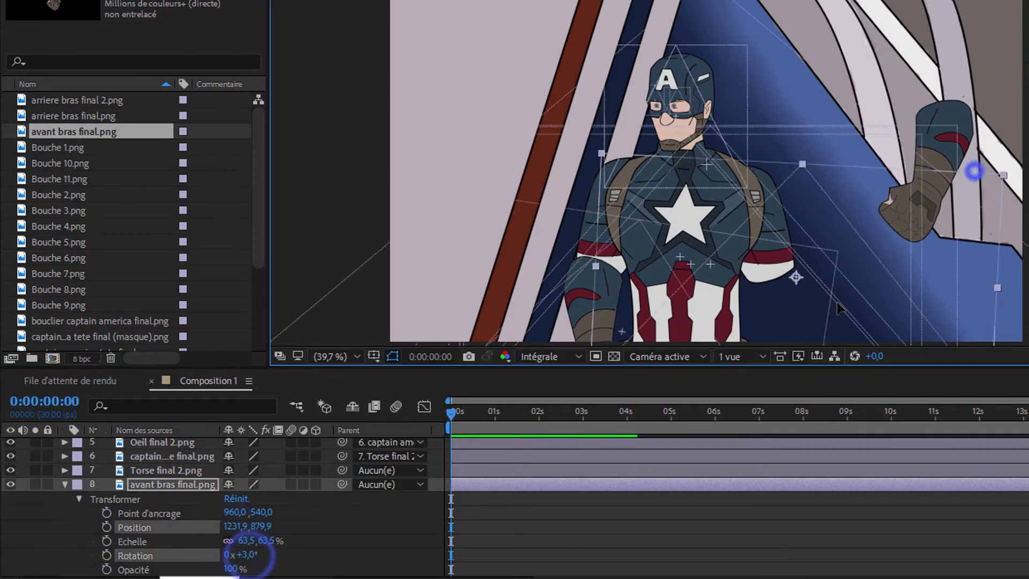
left_click_drag(976, 172, 807, 335)
- Move both forearm layers above the torso and arms, and pick-whip parent the second forearm to back-arm layer 11
left_click(64, 484)
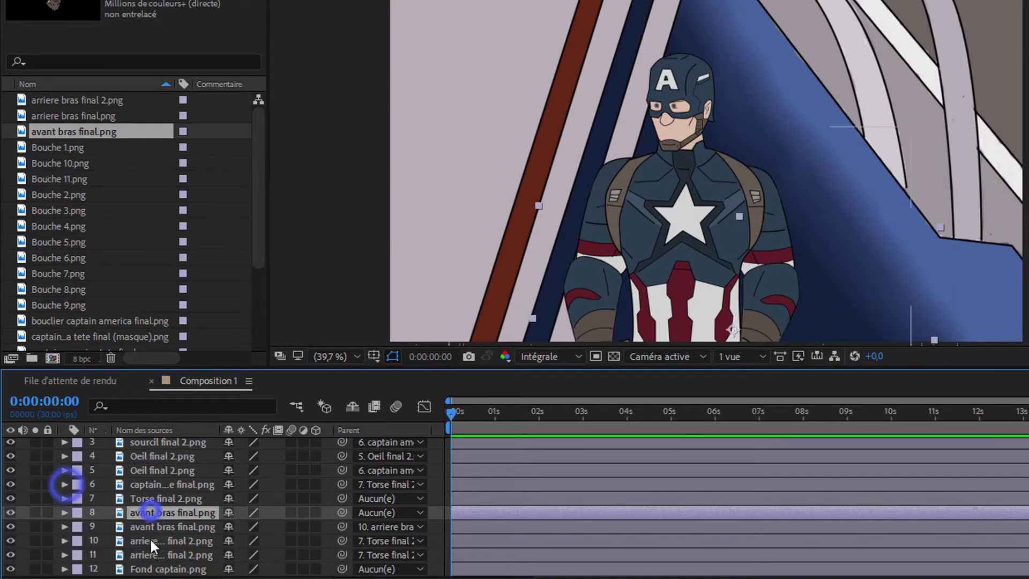
left_click(156, 527, "shift")
left_click_drag(156, 526, 163, 479)
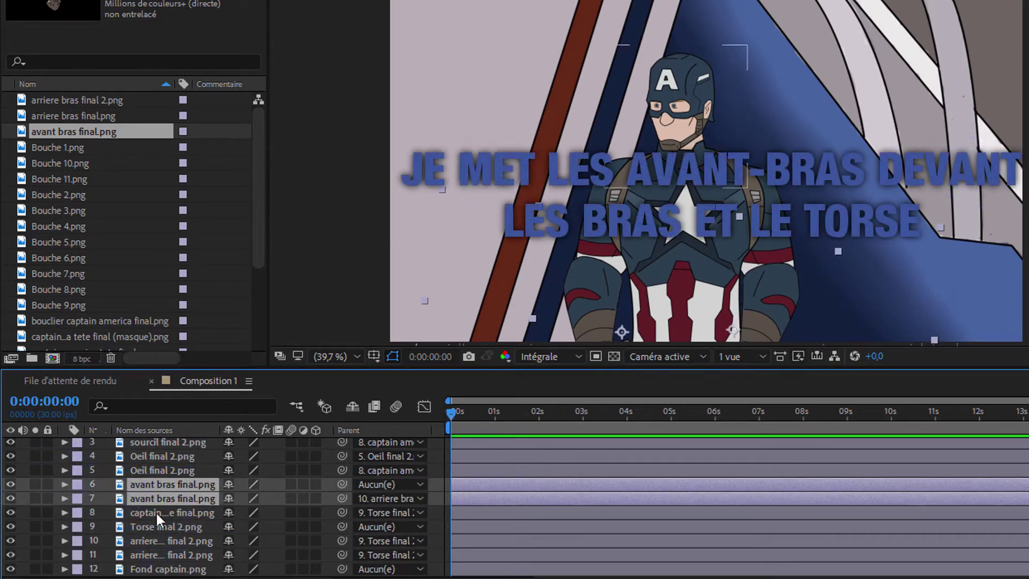
left_click(147, 526)
left_click(210, 541)
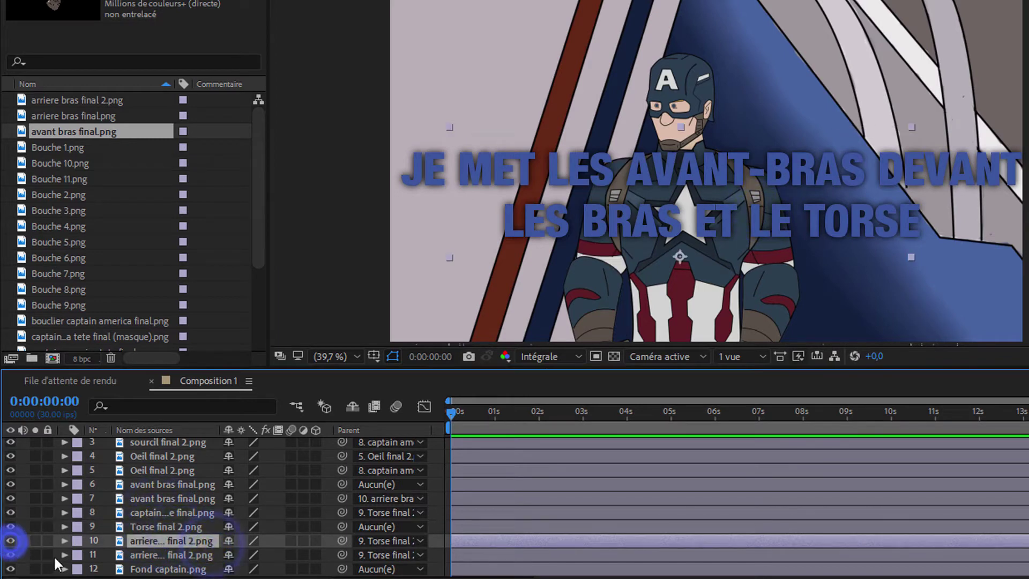
left_click(161, 484)
left_click_drag(342, 484, 161, 527)
- Check the upper-arm, torso and head layers' parenting with the view zoomed to 50%
left_click(157, 555)
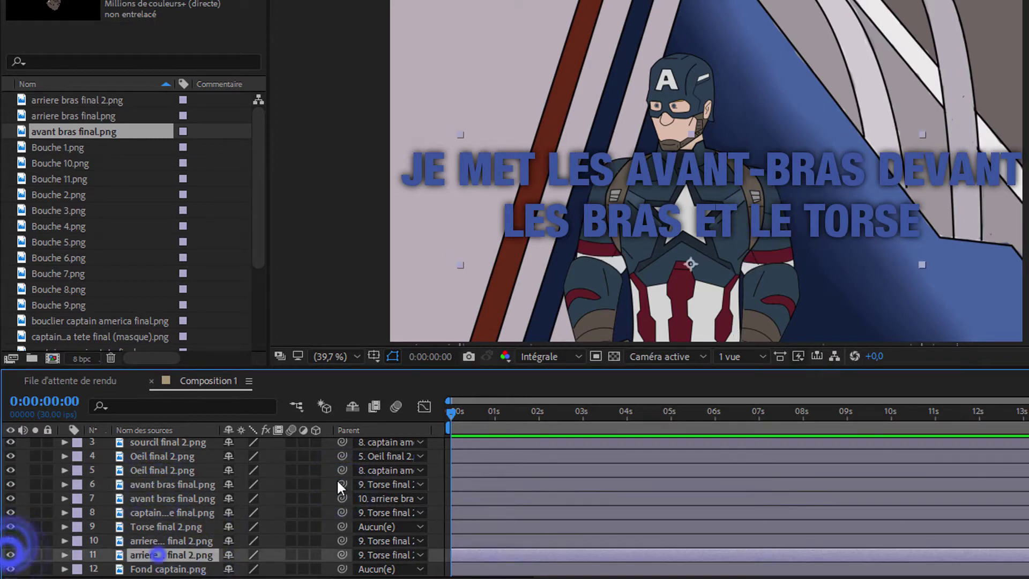
left_click(161, 526)
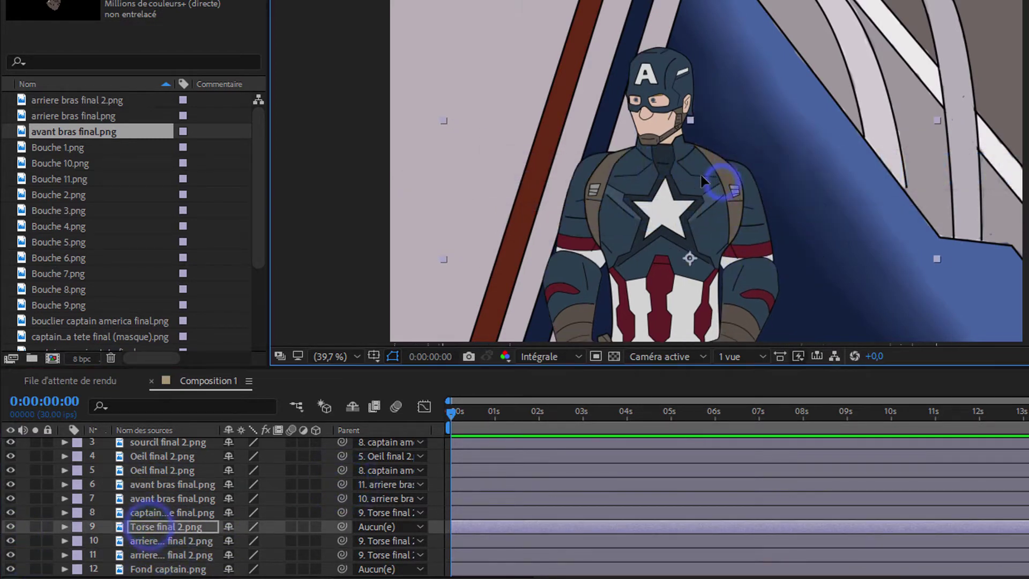
scroll(174, 445, "up", 2)
left_click(177, 444)
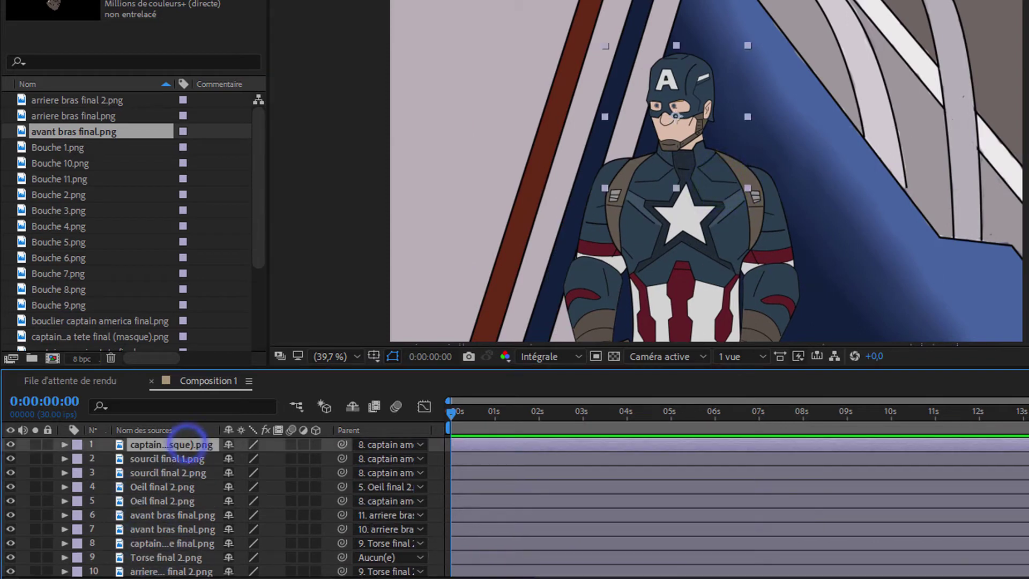
left_click(153, 543)
left_click(329, 356)
left_click(362, 212)
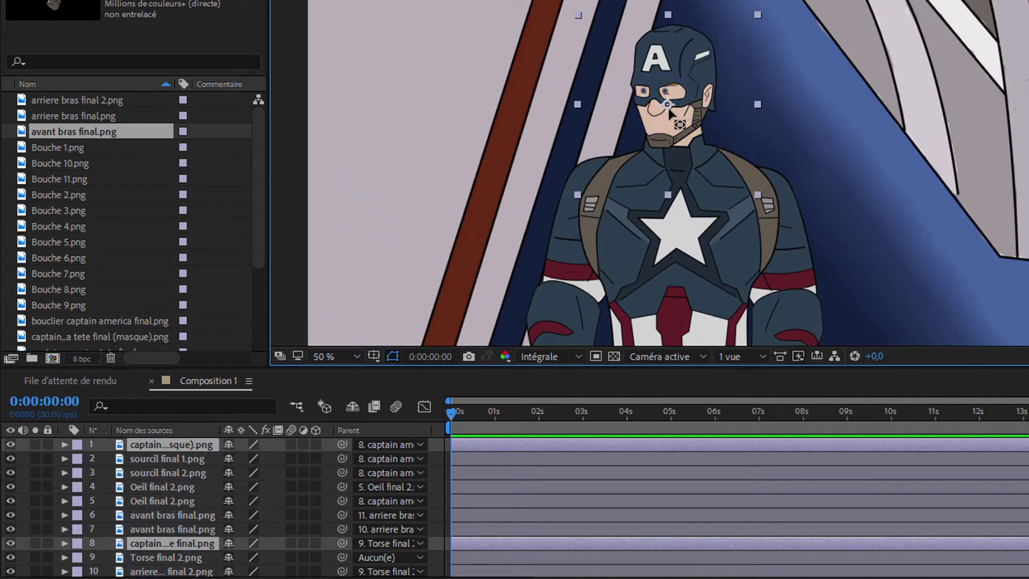
left_click(176, 444)
left_click(172, 529)
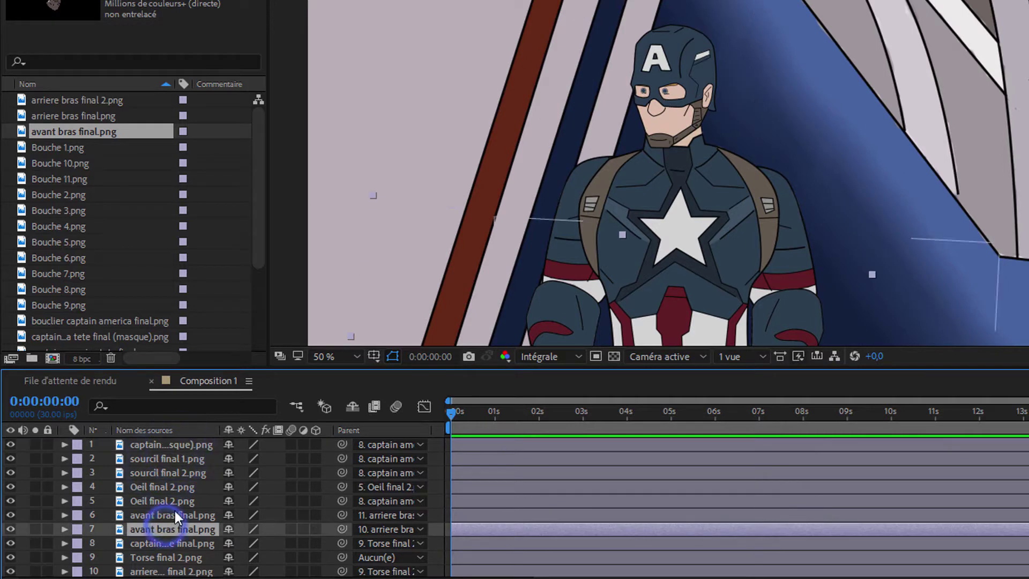
left_click(173, 444)
left_click(170, 543)
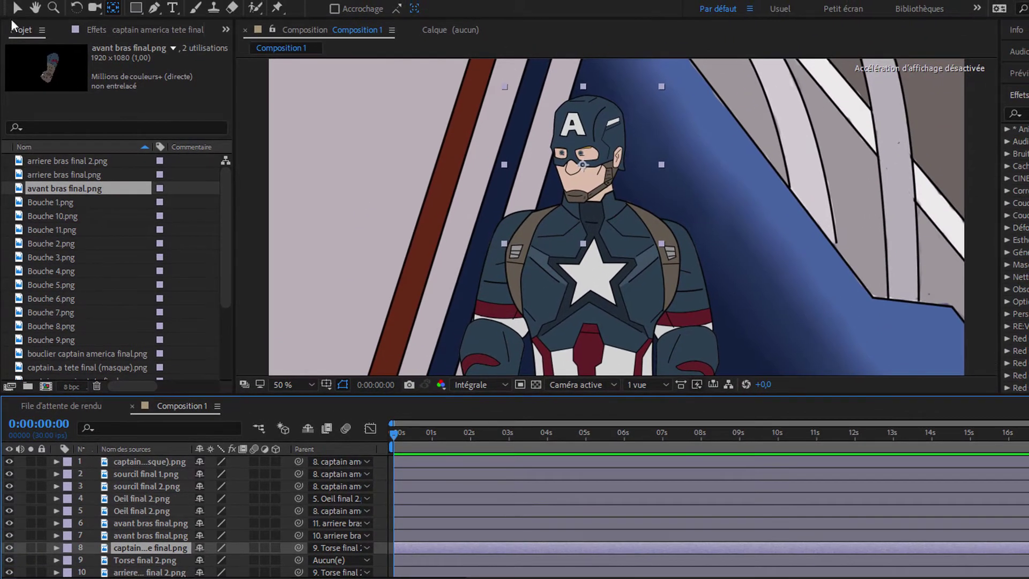
- Nudge the head left, lower its anchor point toward the nose, and test then undo a rotation
left_click_drag(596, 138, 569, 137)
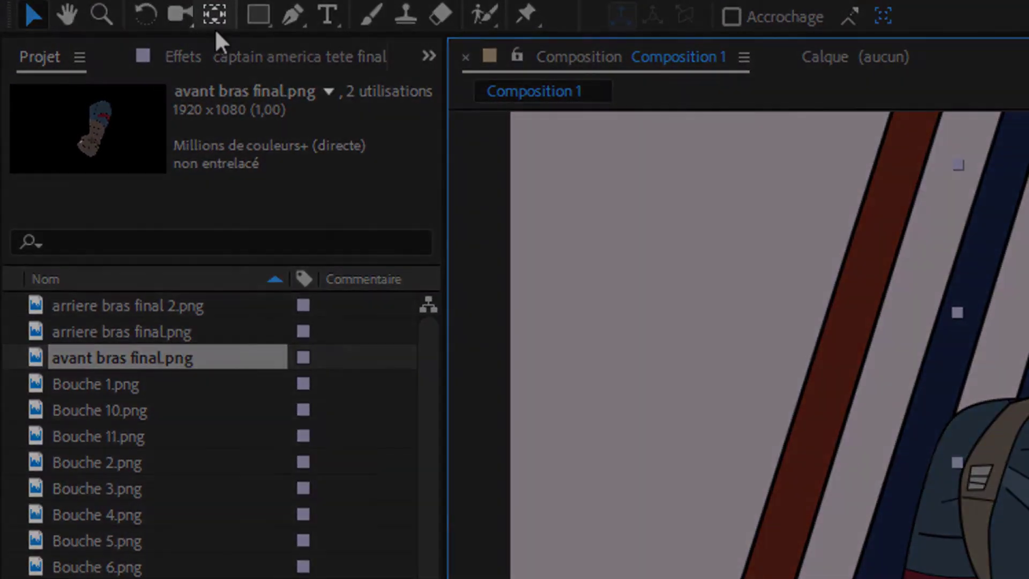
left_click(214, 16)
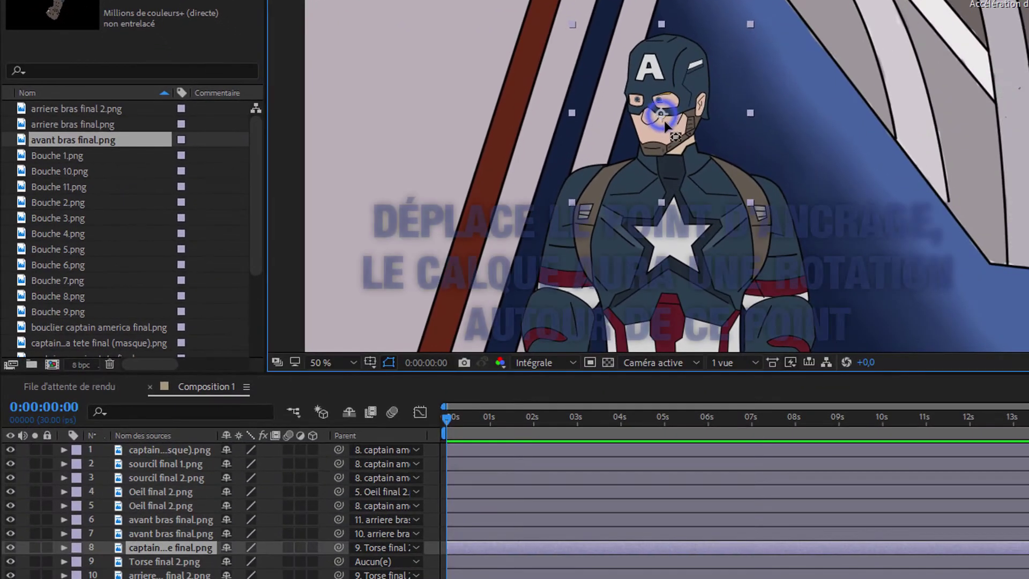
left_click_drag(664, 123, 670, 134)
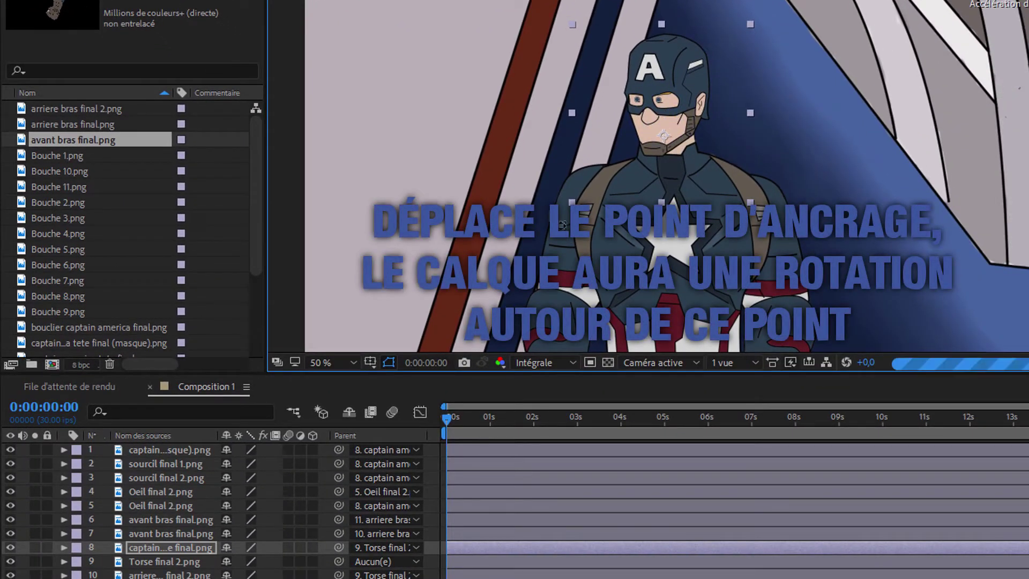
left_click(65, 550)
left_click(78, 562)
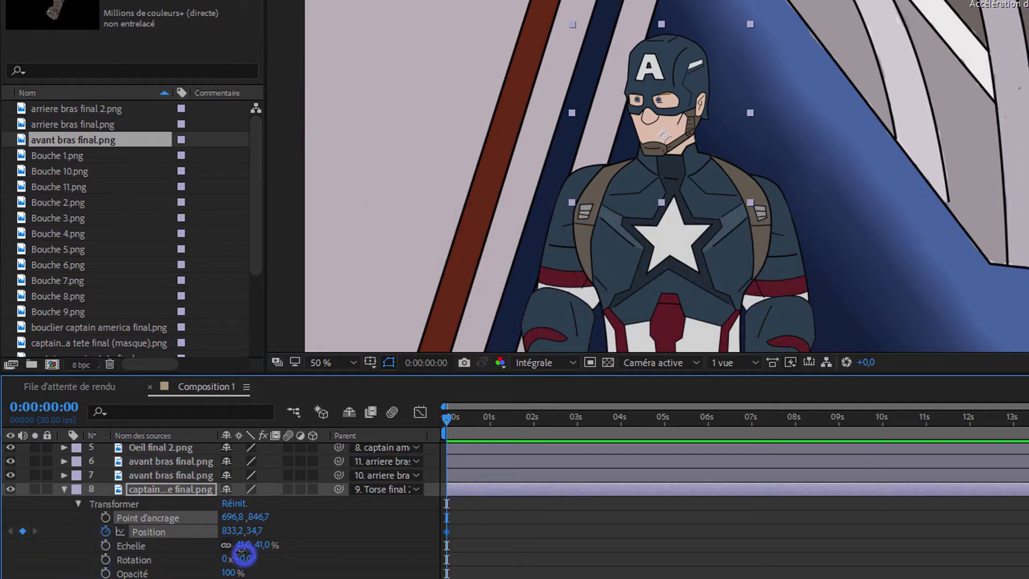
left_click_drag(227, 549, 266, 557)
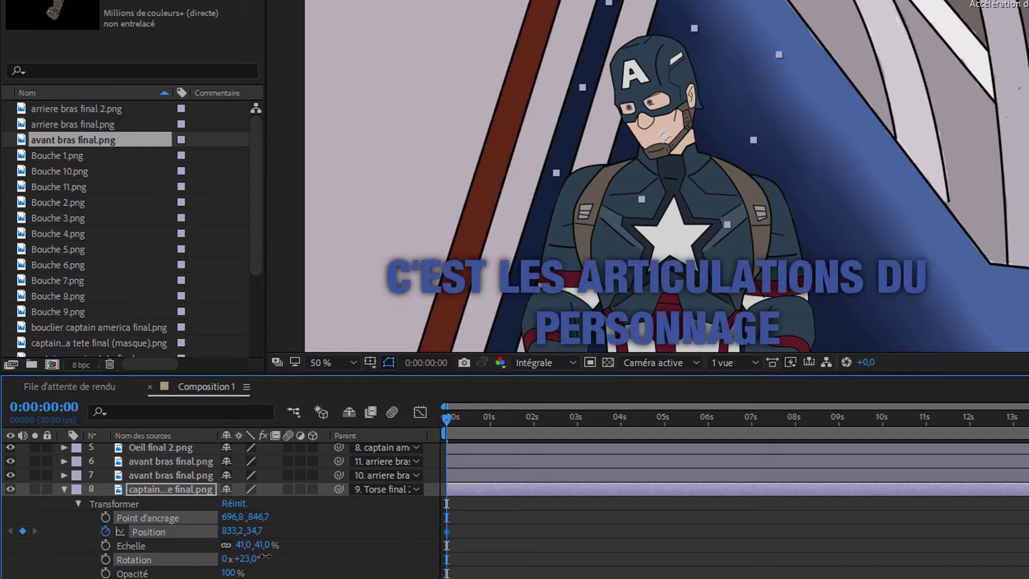
key("ctrl+z")
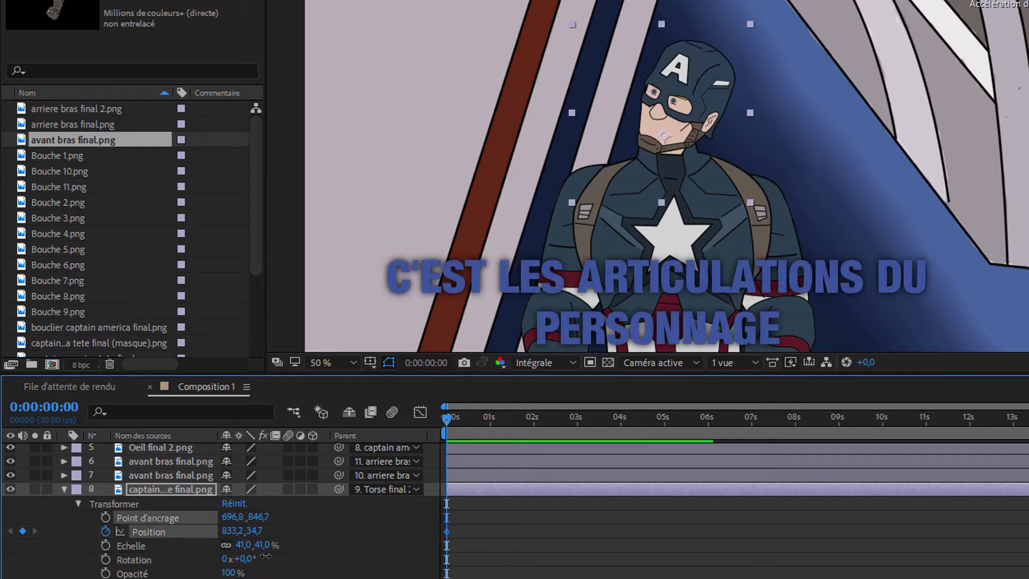
left_click(65, 489)
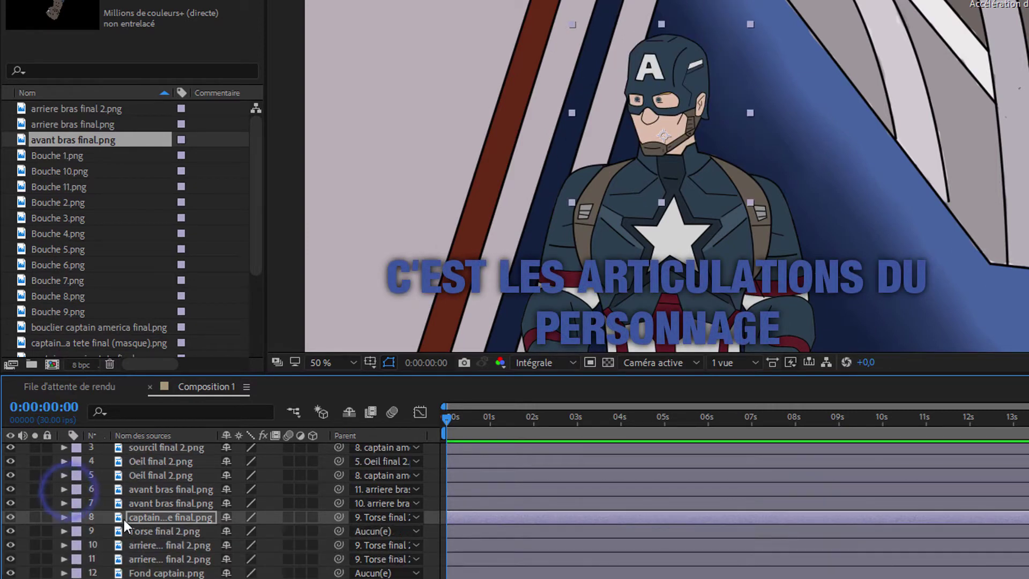
- Test the front forearm's rotation around its elbow pivot at 1139.7, 237.3
left_click(139, 504)
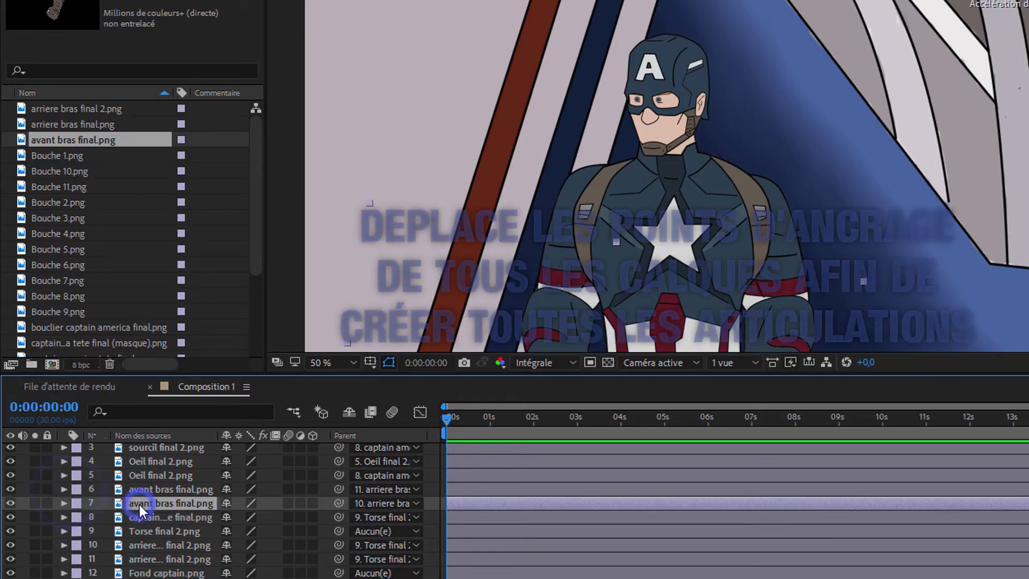
scroll(144, 498, "up", 1)
left_click(153, 464)
left_click(145, 491)
left_click(514, 197)
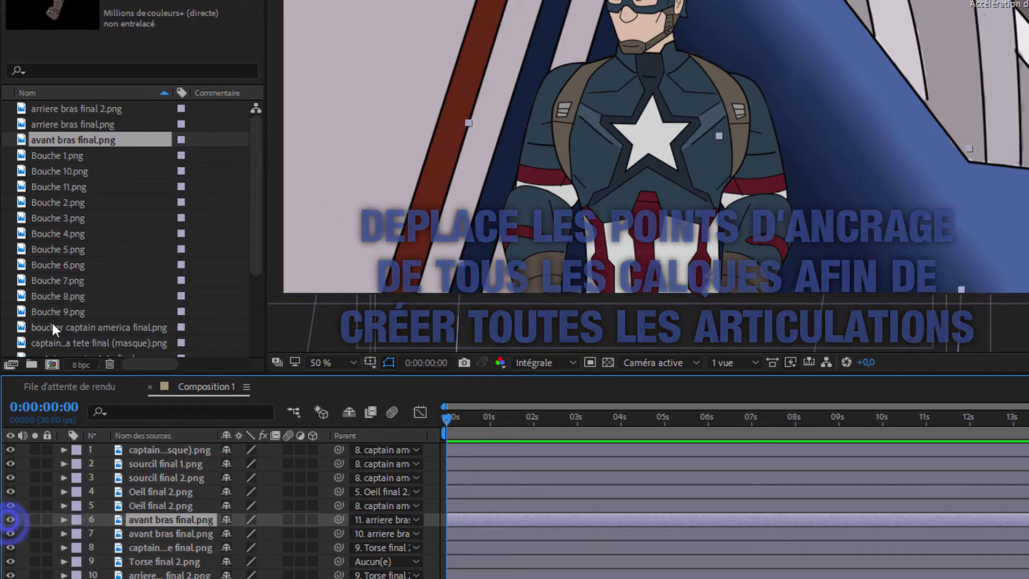
left_click_drag(572, 202, 395, 58)
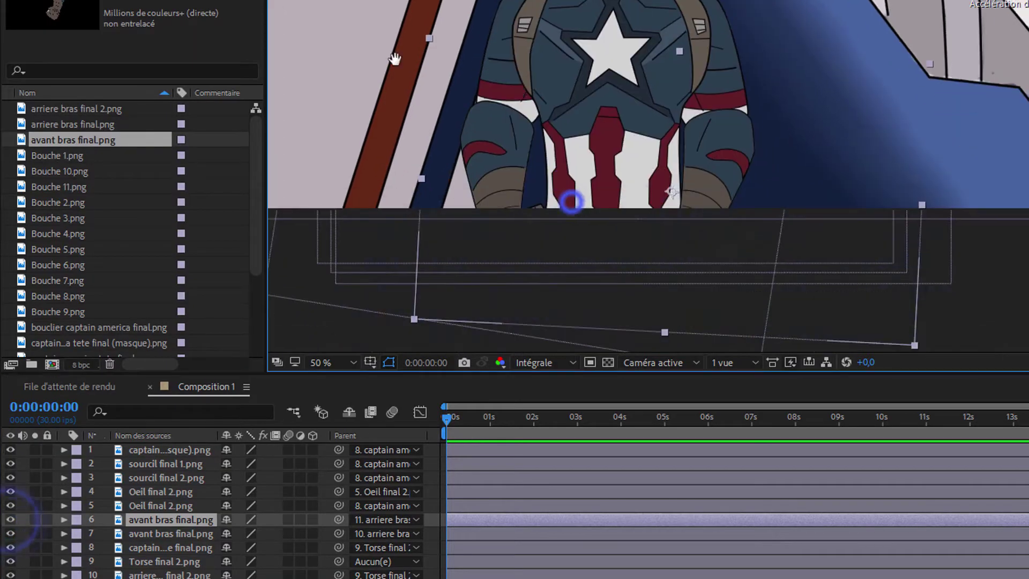
left_click(64, 520)
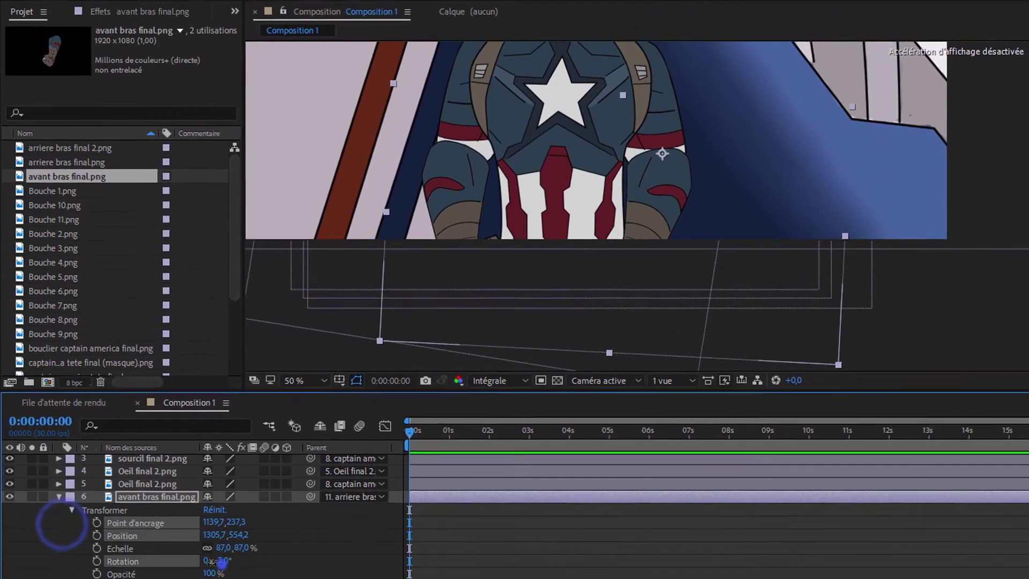
left_click_drag(221, 561, 230, 561)
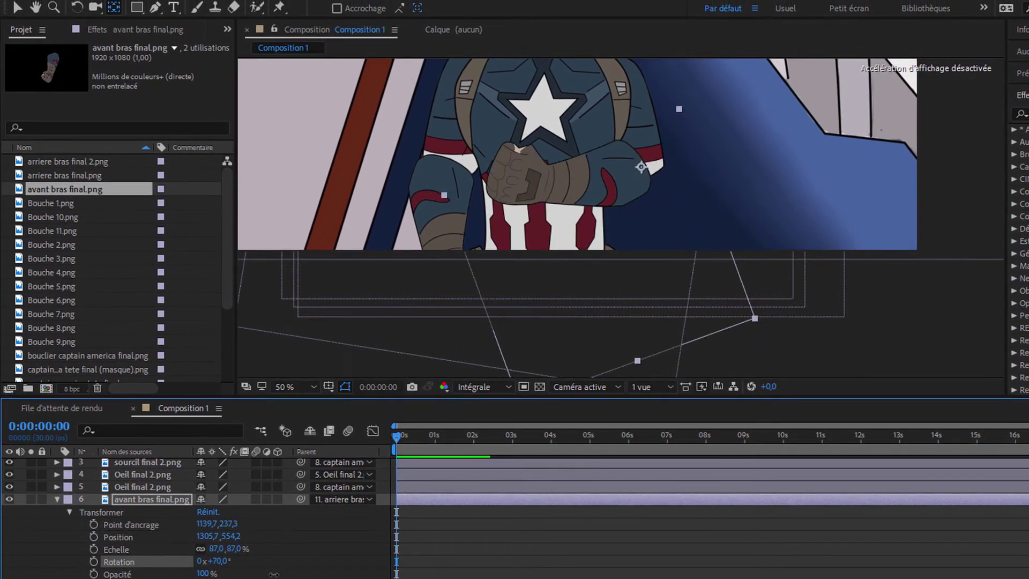
left_click(57, 498)
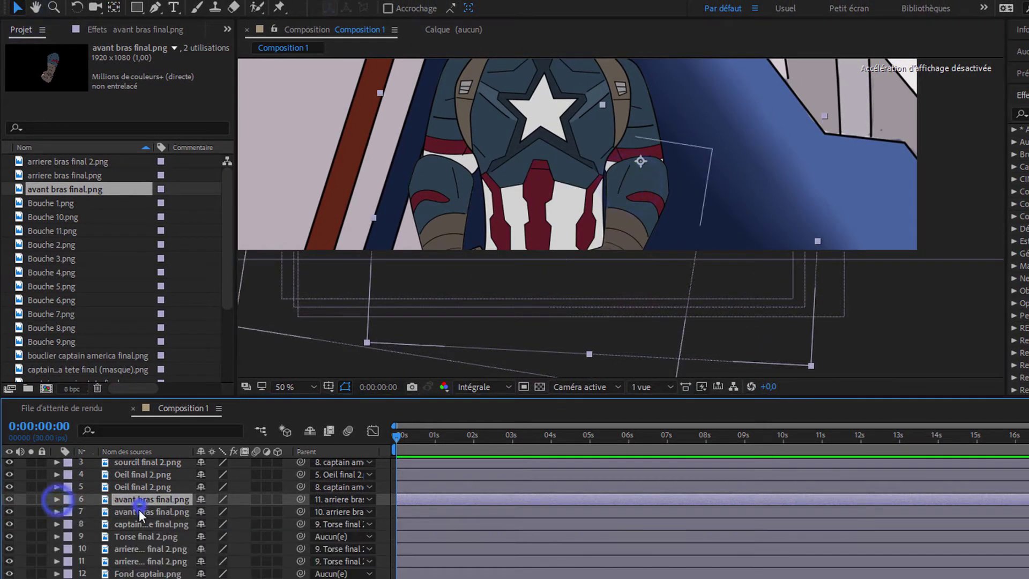
- Select the remaining forearm and upper-arm layers with the Pan Behind tool, then save the project
left_click(152, 511)
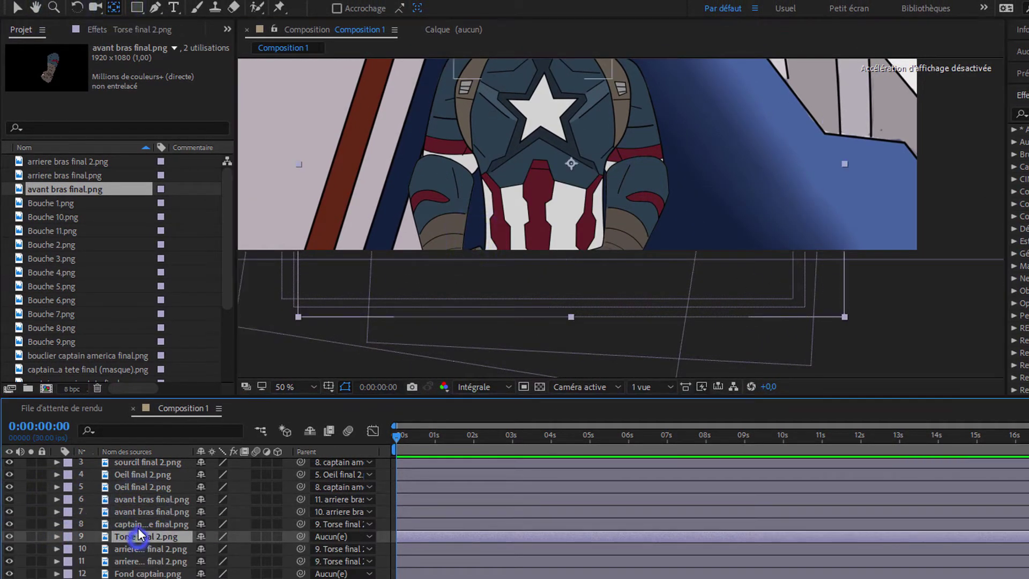
left_click(143, 561)
scroll(555, 292, "up", 3)
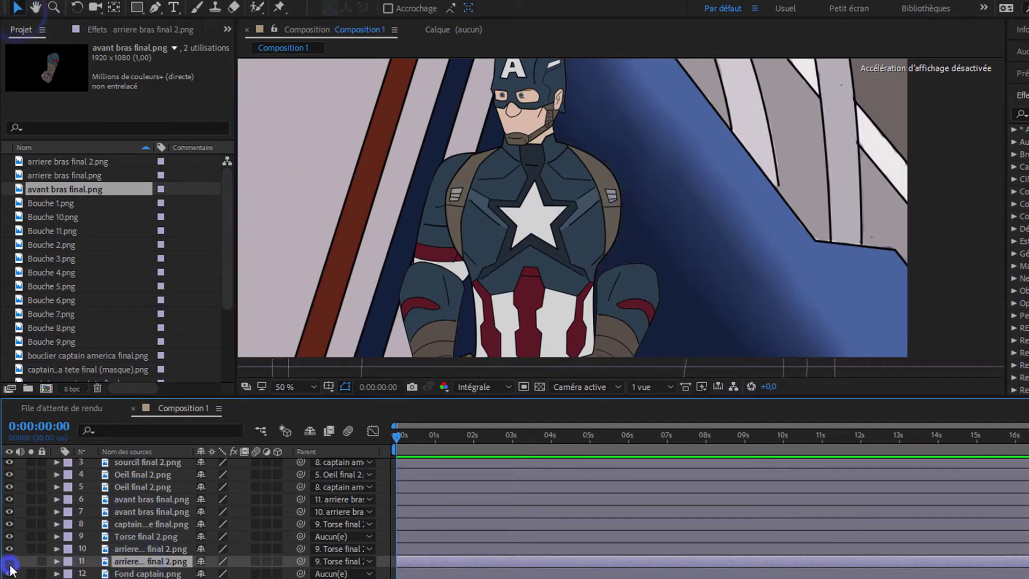
key("y")
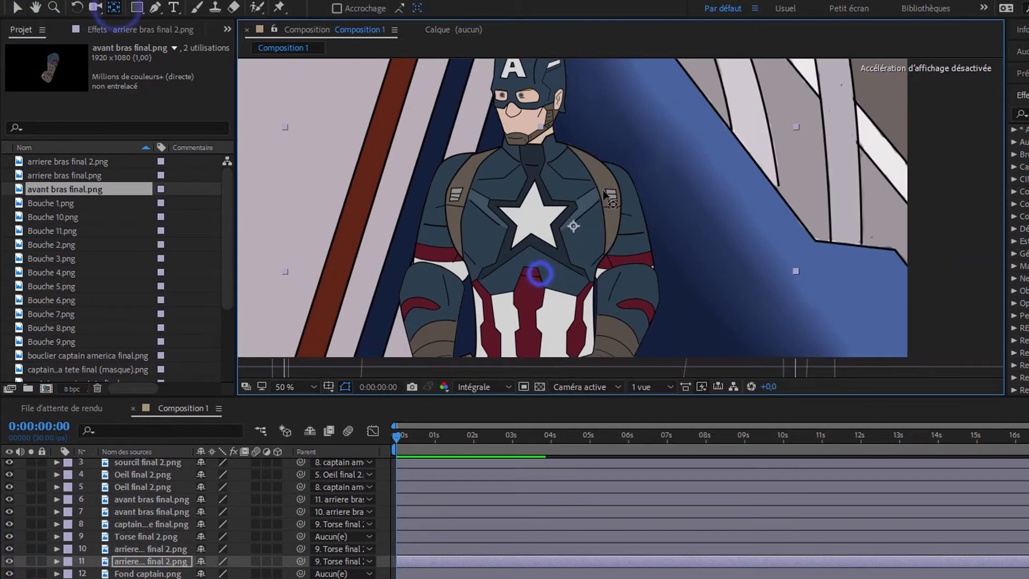
left_click(142, 555)
key("ctrl+s")
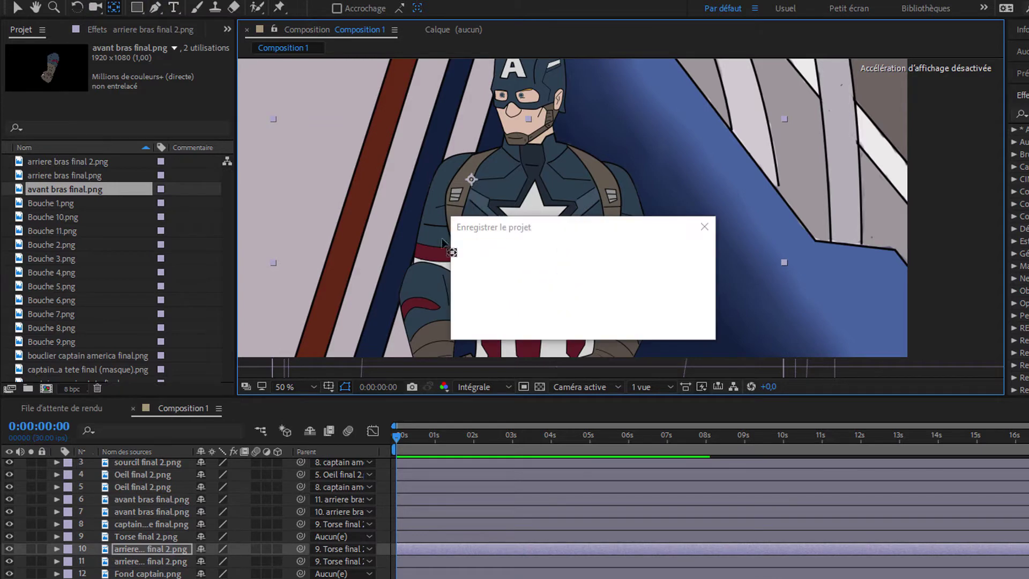
- Add bouclier captain america final.png as a new layer at 110% scale and reposition it
left_click_drag(54, 356, 139, 464)
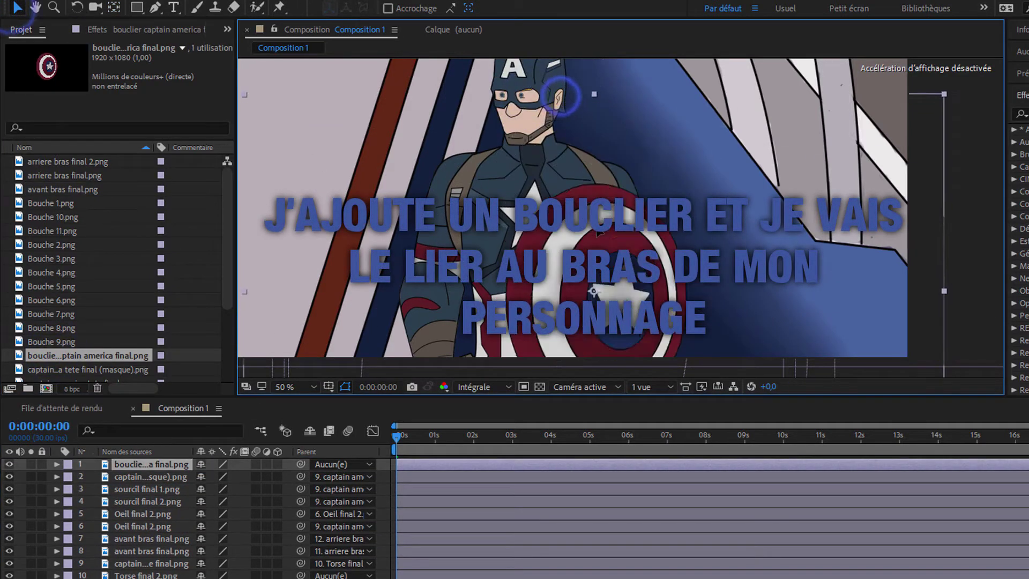
left_click(57, 464)
left_click(69, 477)
mouse_move(205, 501)
left_mouse_down()
mouse_move(225, 501)
mouse_move(230, 514)
left_mouse_up()
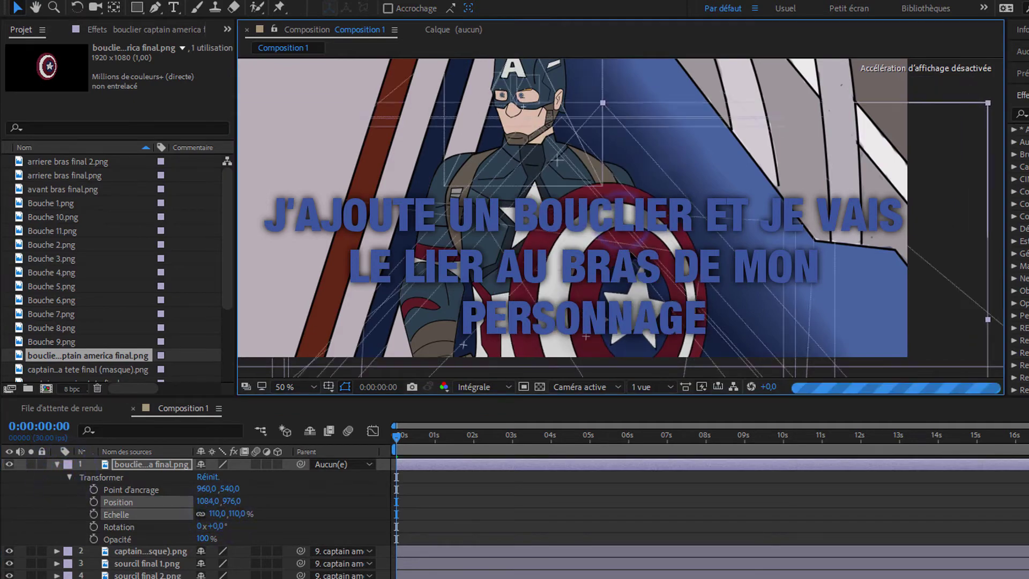
- Demo torso Position keyframes at the start and at 0:00:03:24, moving the torso right and down
scroll(436, 465, "down", 3)
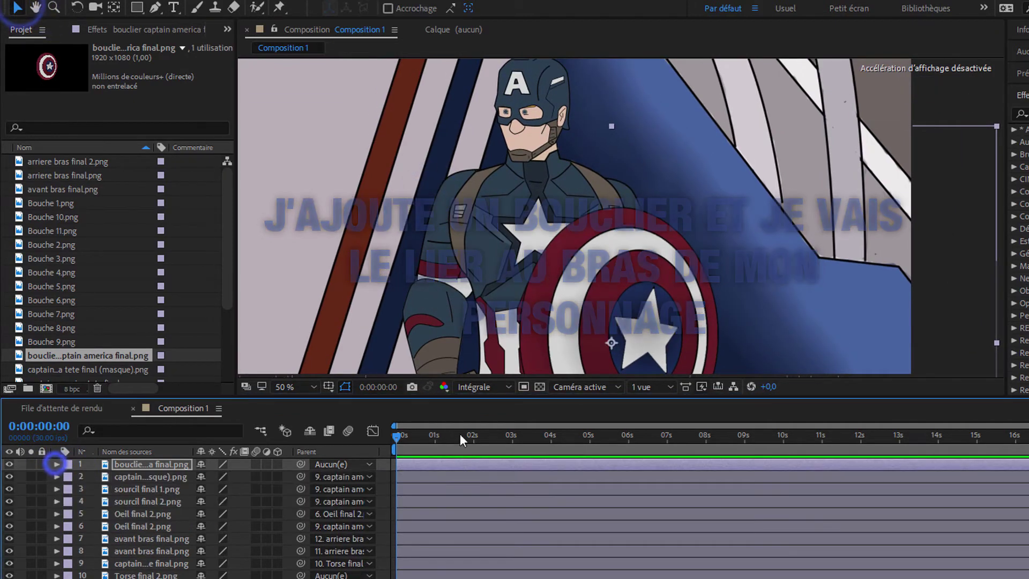
left_click(150, 539)
left_click(57, 538)
left_click(69, 551)
left_click(93, 536)
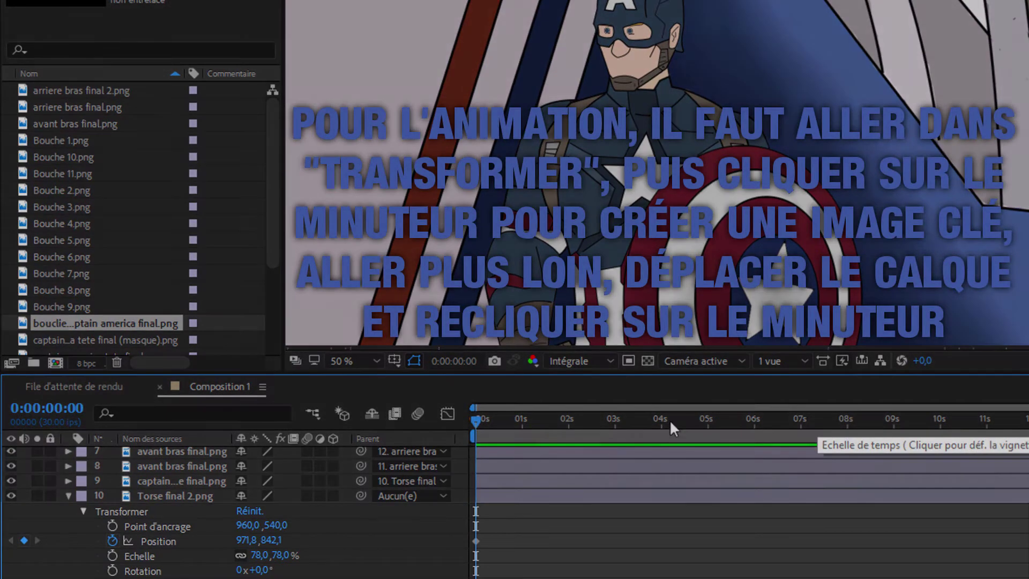
left_click(652, 418)
left_click_drag(616, 180, 643, 196)
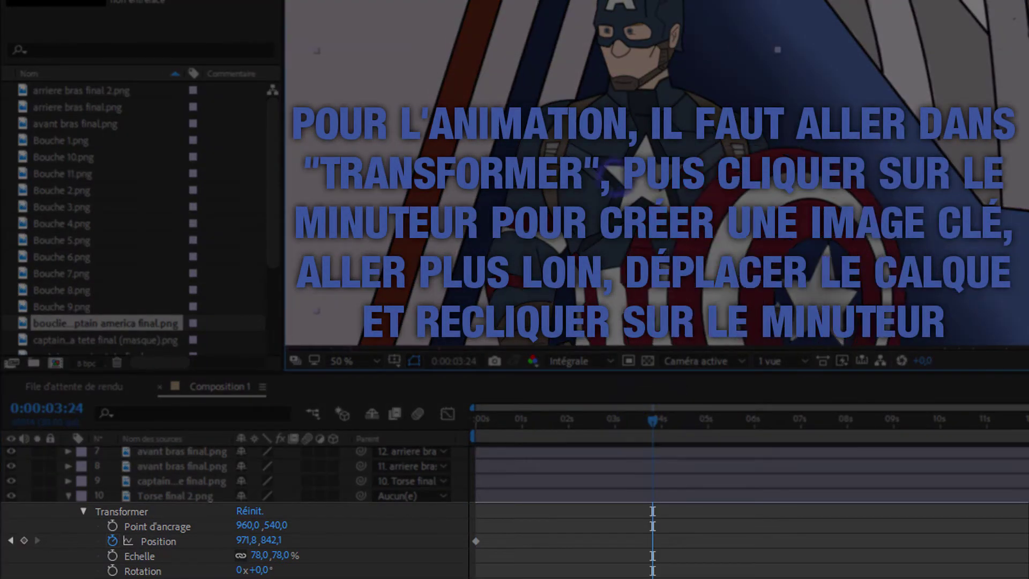
left_click(160, 542)
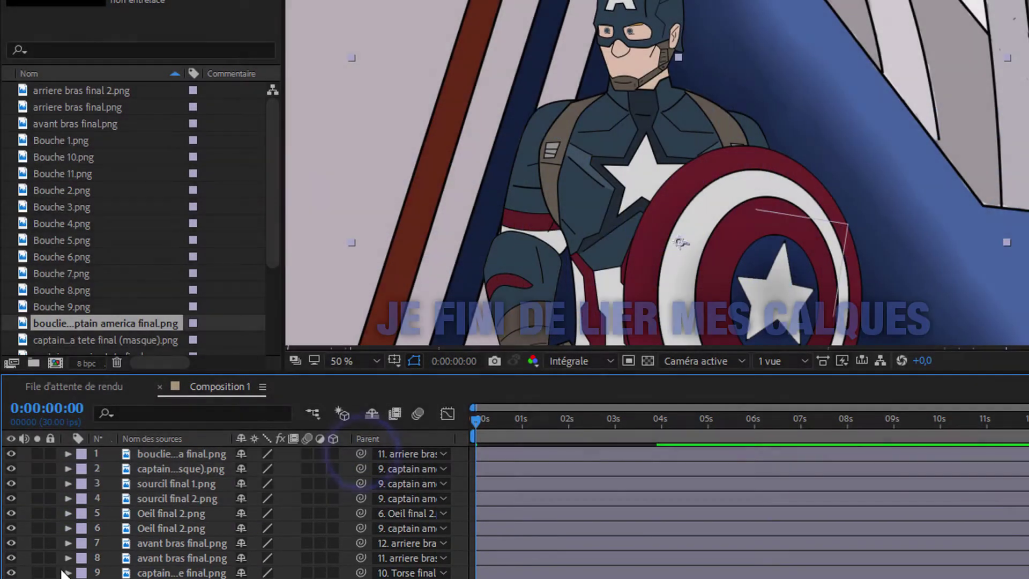
- Parent the shield layer to rear upper-arm layer 12
left_click(179, 543)
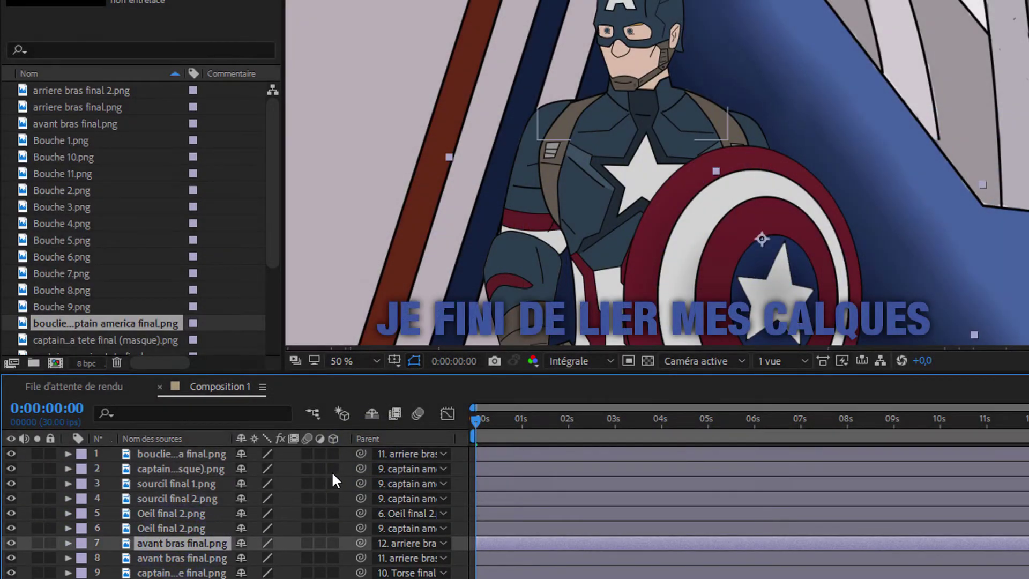
left_click_drag(279, 535, 183, 543)
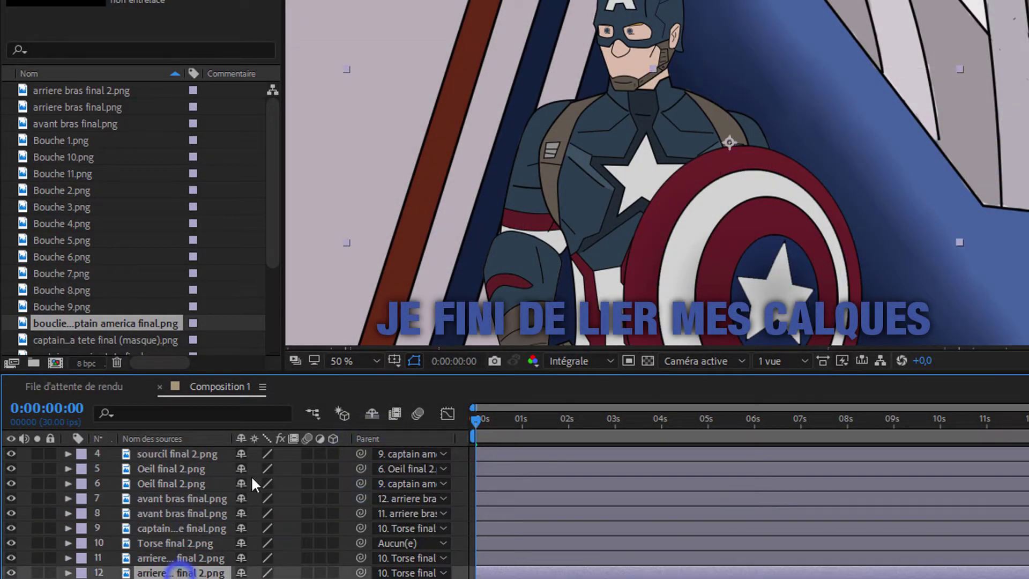
left_click_drag(360, 453, 196, 573)
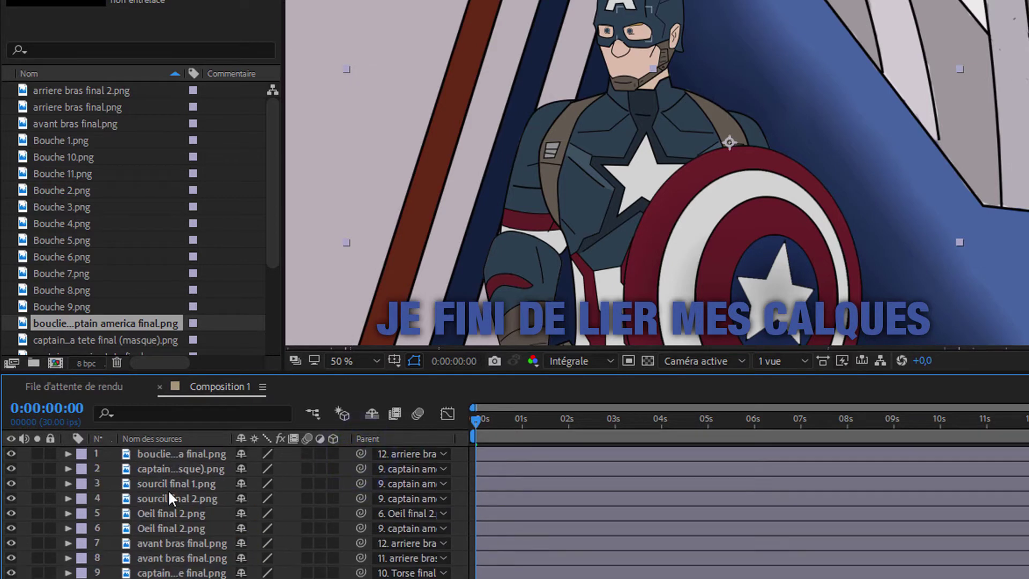
- At 400% zoom, keyframe Oeil final 2 shifting right at 4 seconds and preview it
left_click(167, 528)
left_click(332, 363)
left_click(384, 255)
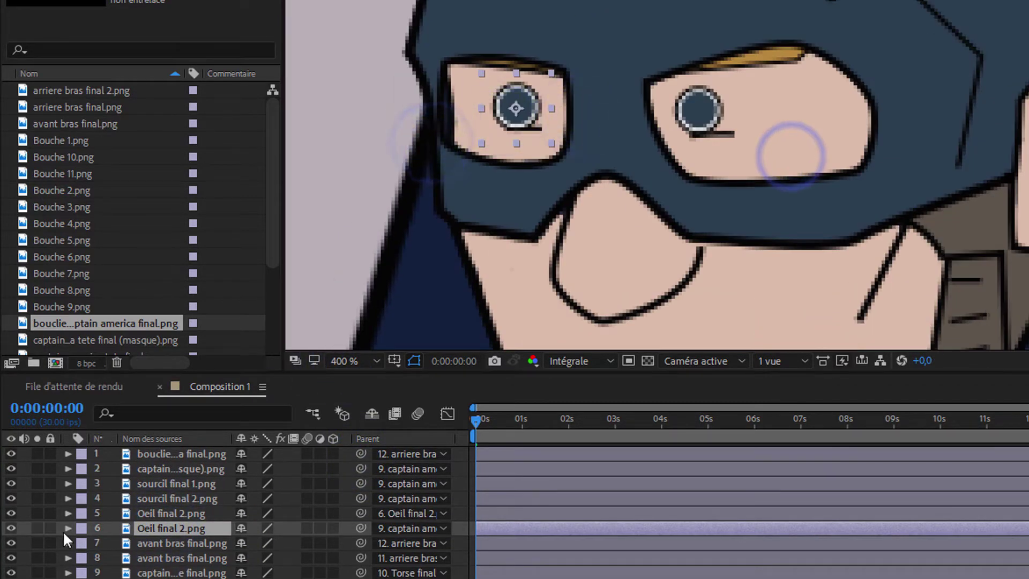
left_click(68, 527)
left_click(661, 421)
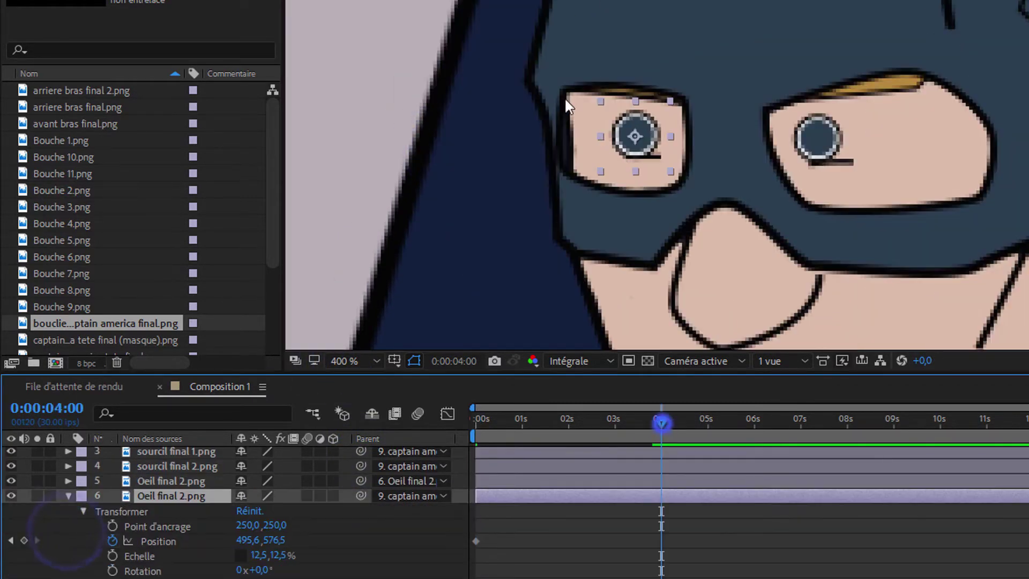
left_click_drag(633, 137, 641, 138)
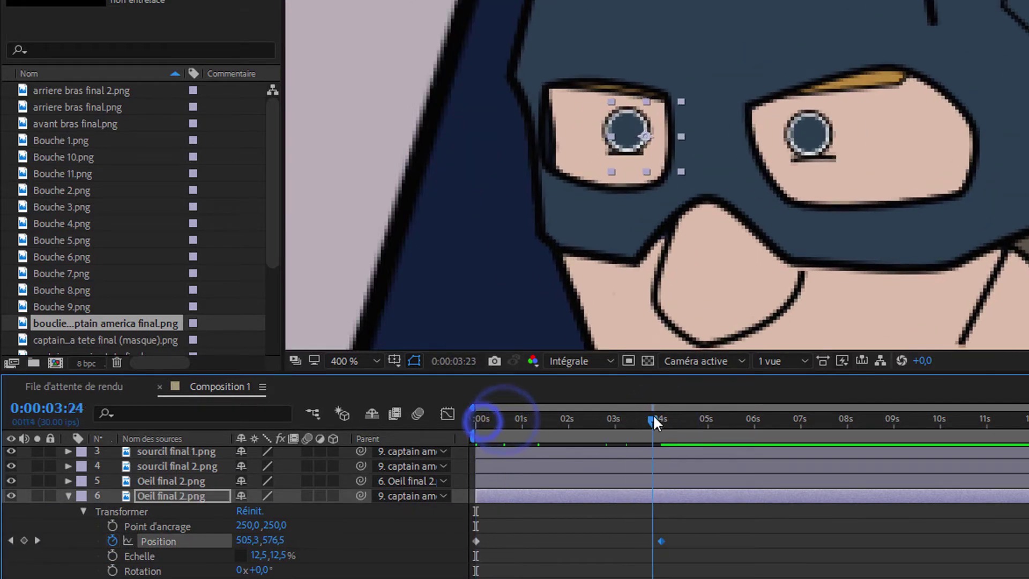
left_click_drag(662, 420, 481, 421)
key("space")
left_click(64, 495)
- Keyframe sourcil final 1 lowered and tilted over the eye at 0:00:04:01
left_click(68, 452)
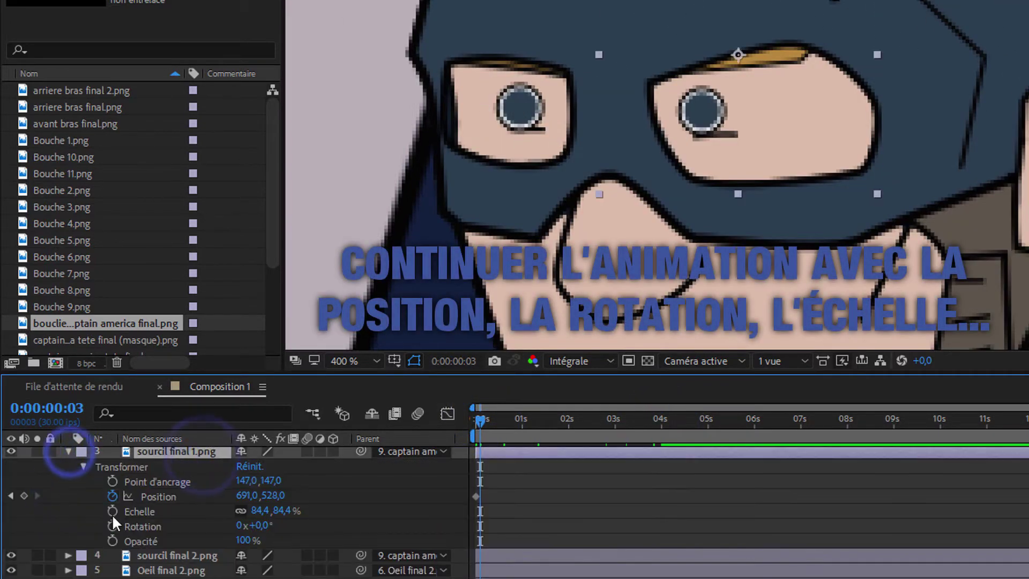
left_click(112, 526)
left_click(663, 421)
left_click_drag(855, 73, 855, 85)
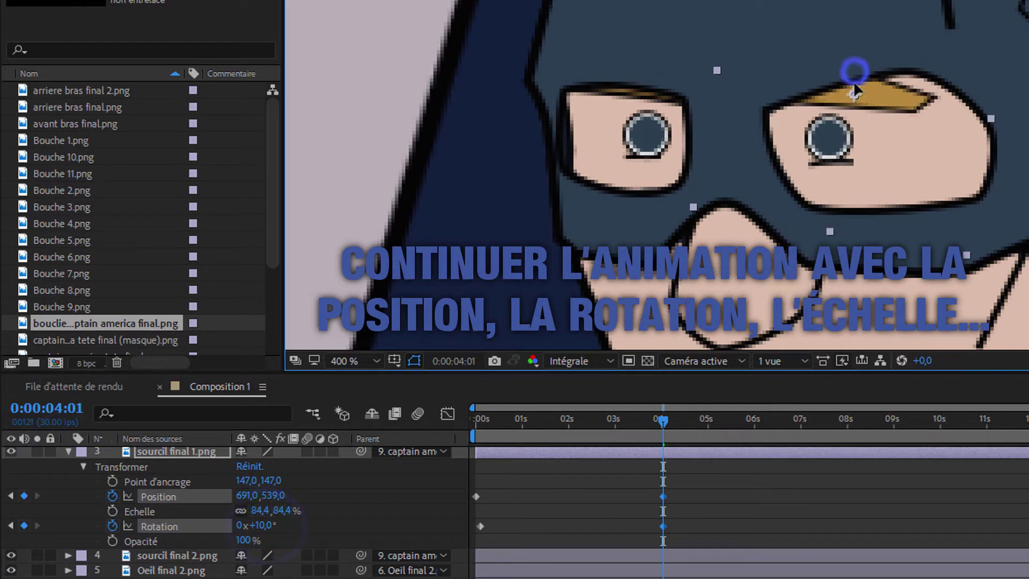
left_click_drag(274, 526, 264, 526)
left_click_drag(850, 98, 841, 110)
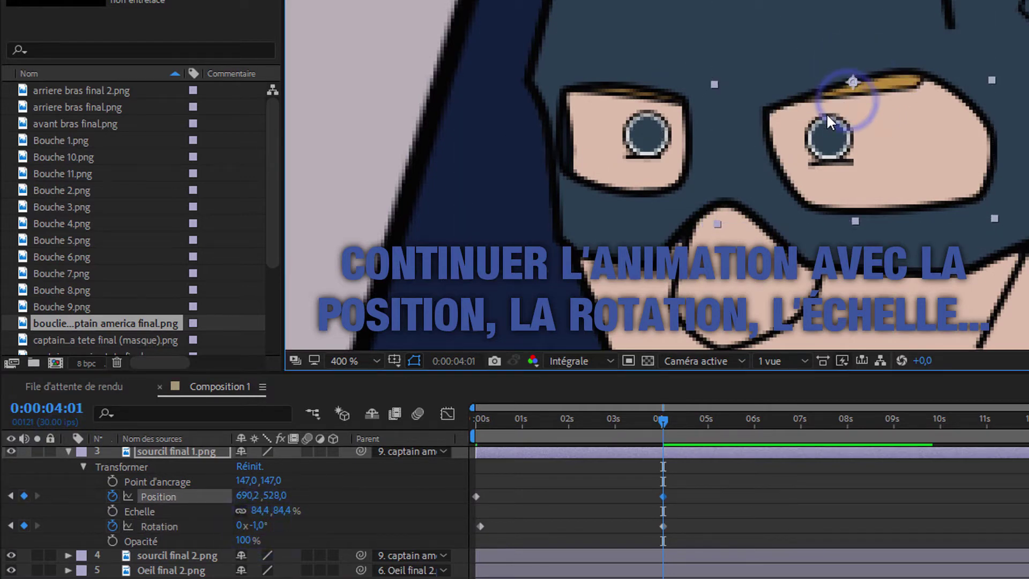
left_click(69, 451)
- Keyframe the captain head's Rotation at 0° at 0 s and 4° at about 4 s
left_click(169, 541)
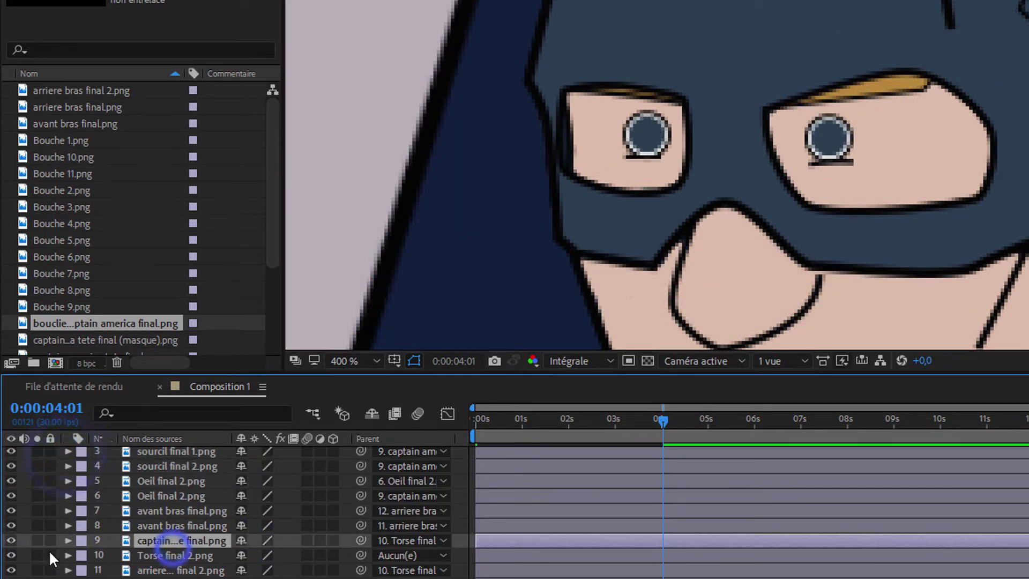
left_click(68, 540)
left_click(354, 360)
left_click(375, 223)
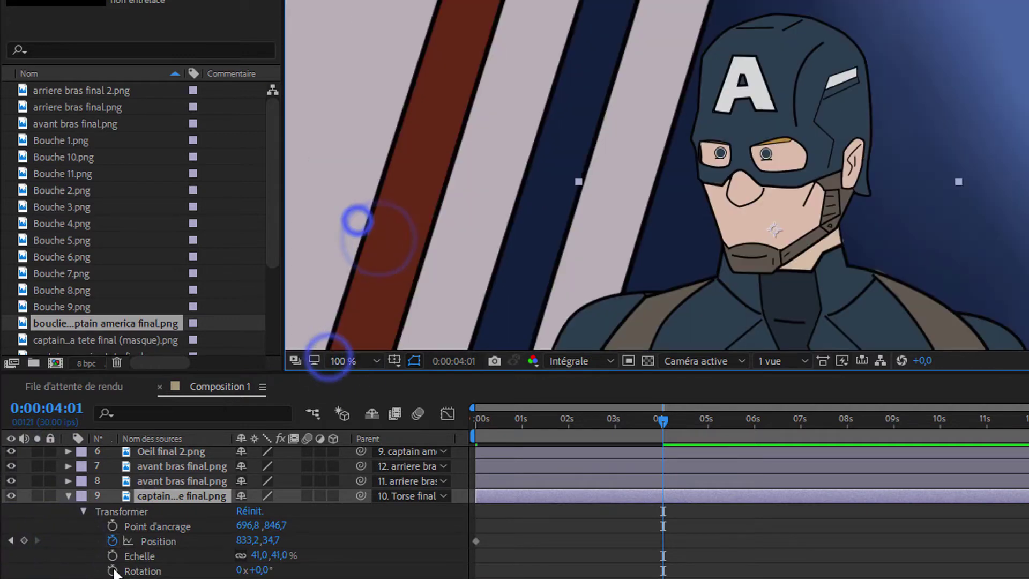
left_click(485, 420)
left_click(112, 570)
left_click(667, 420)
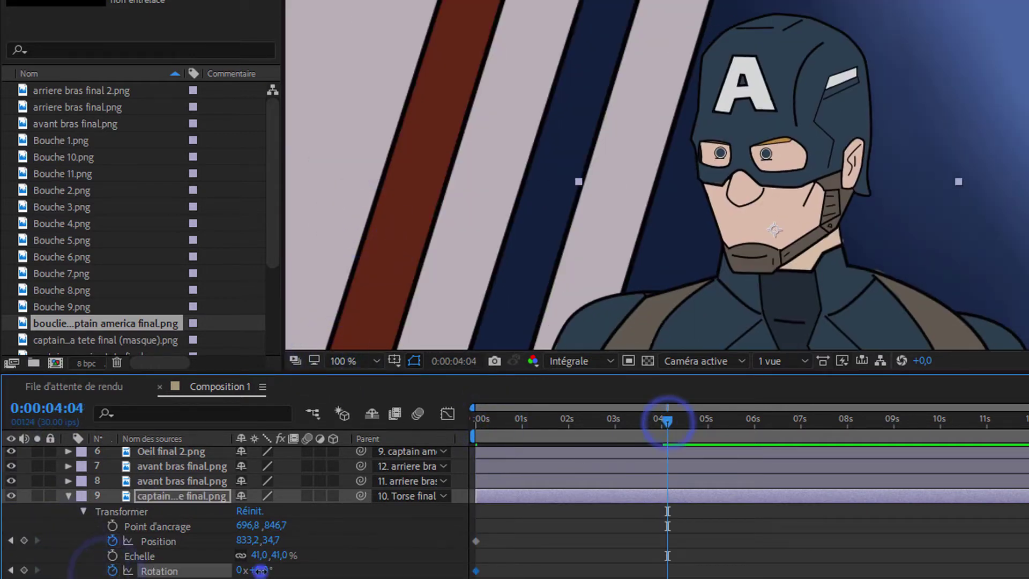
left_click_drag(261, 571, 282, 571)
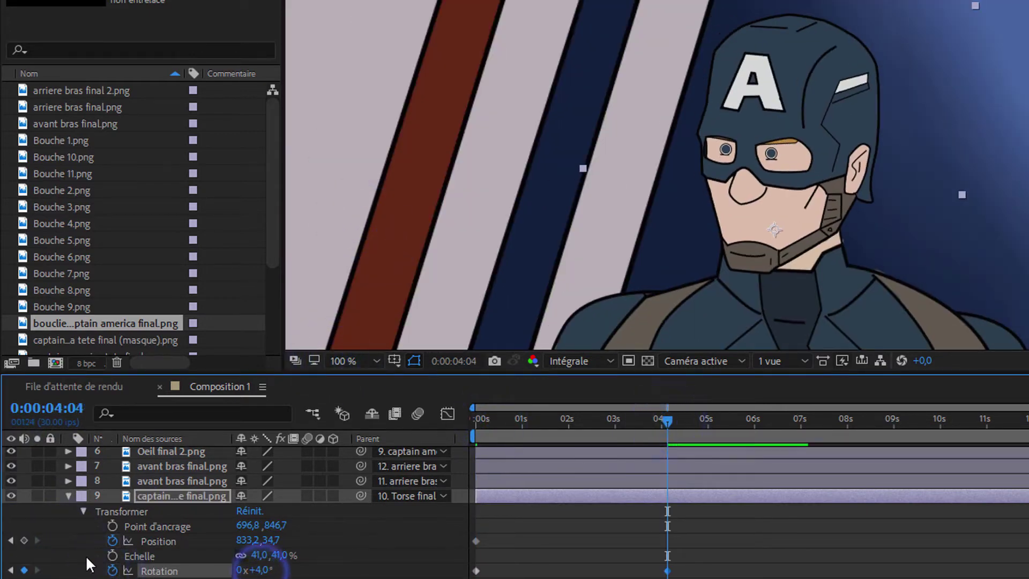
- Flip the head horizontally to -41 % Scale X and move it onto the neck
left_click(482, 420)
left_click(112, 555)
left_click(666, 420)
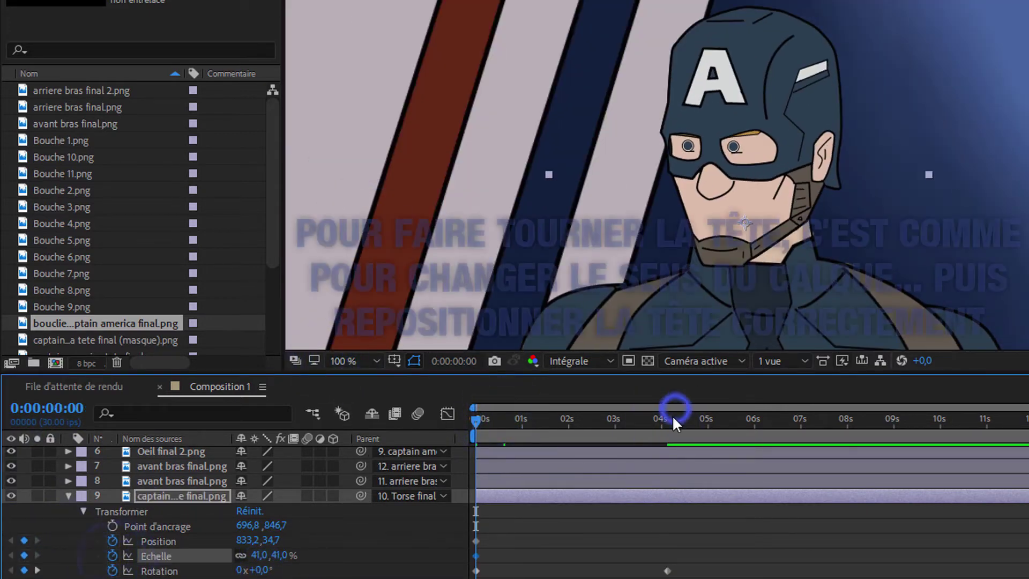
left_click(667, 422)
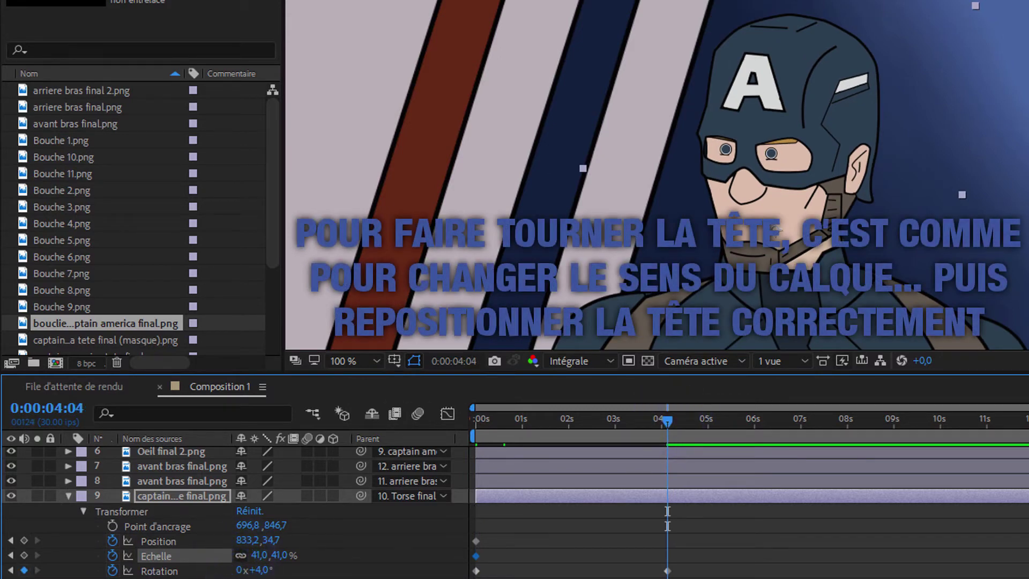
left_click(112, 557)
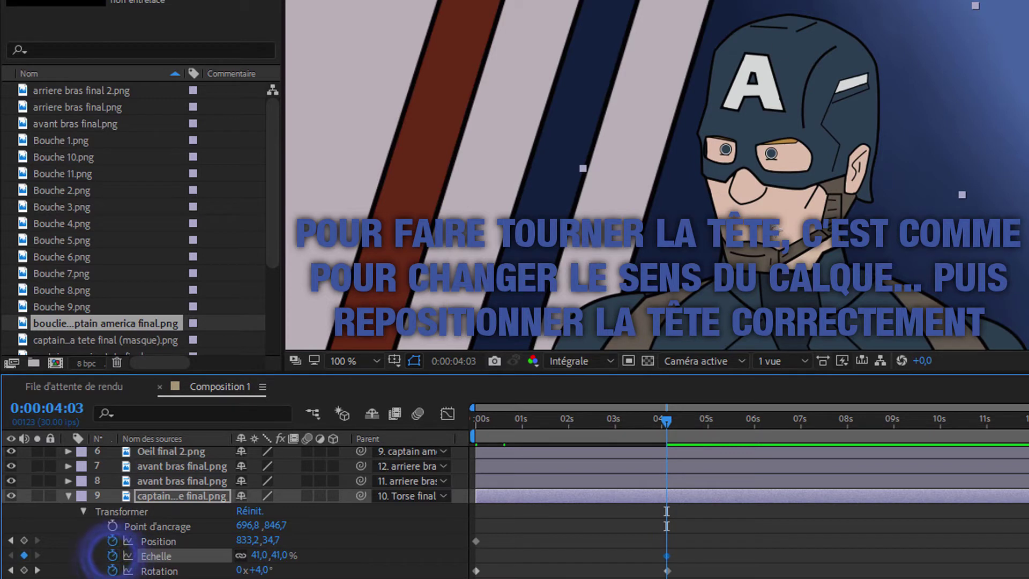
left_click(254, 555)
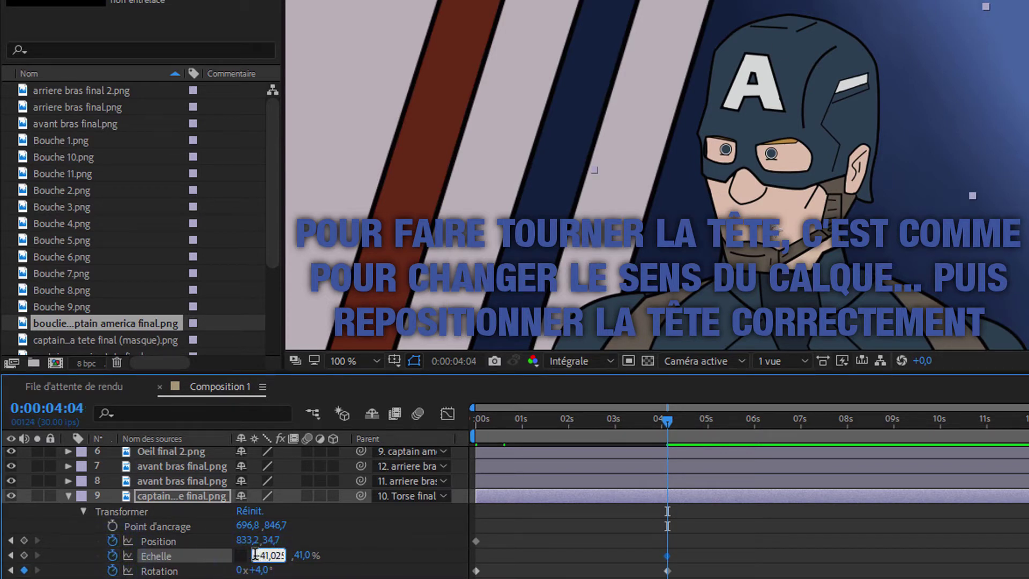
key("Return")
left_click_drag(776, 117, 792, 110)
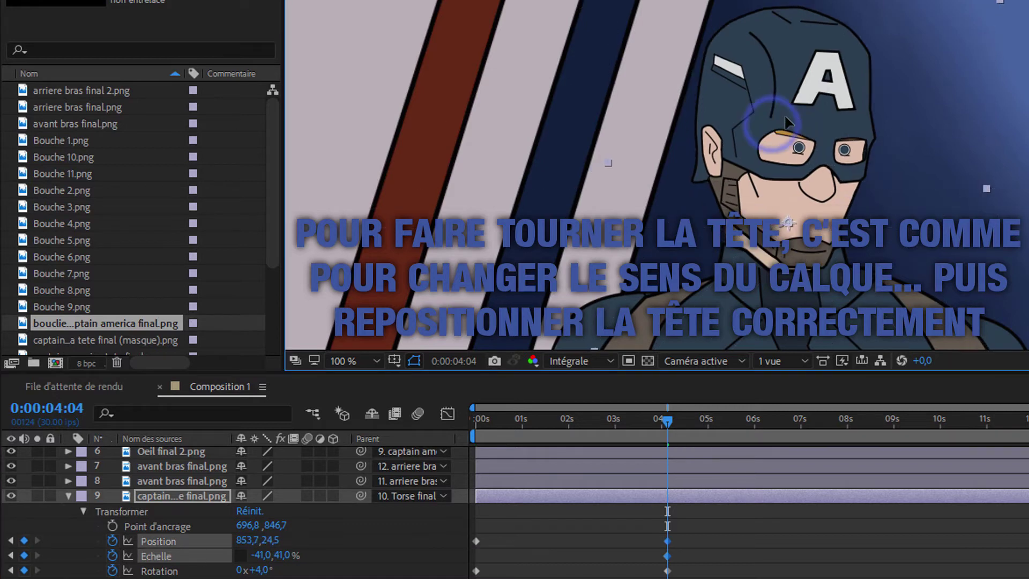
- Scrub the head turn and adjust its position before and after 4:03
left_click(69, 496)
left_click(655, 421)
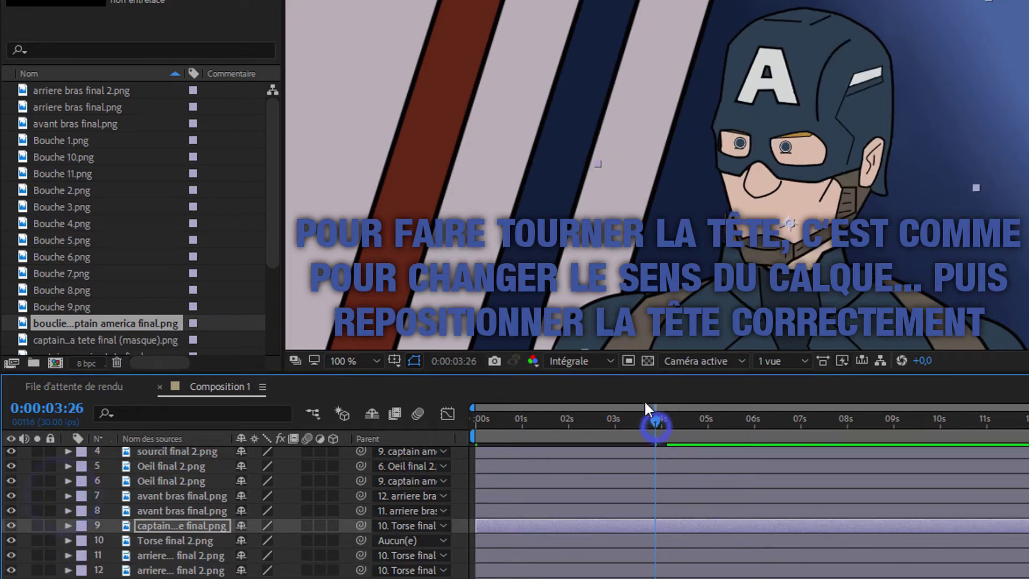
mouse_move(642, 423)
left_mouse_down()
mouse_move(590, 423)
mouse_move(686, 439)
left_mouse_up()
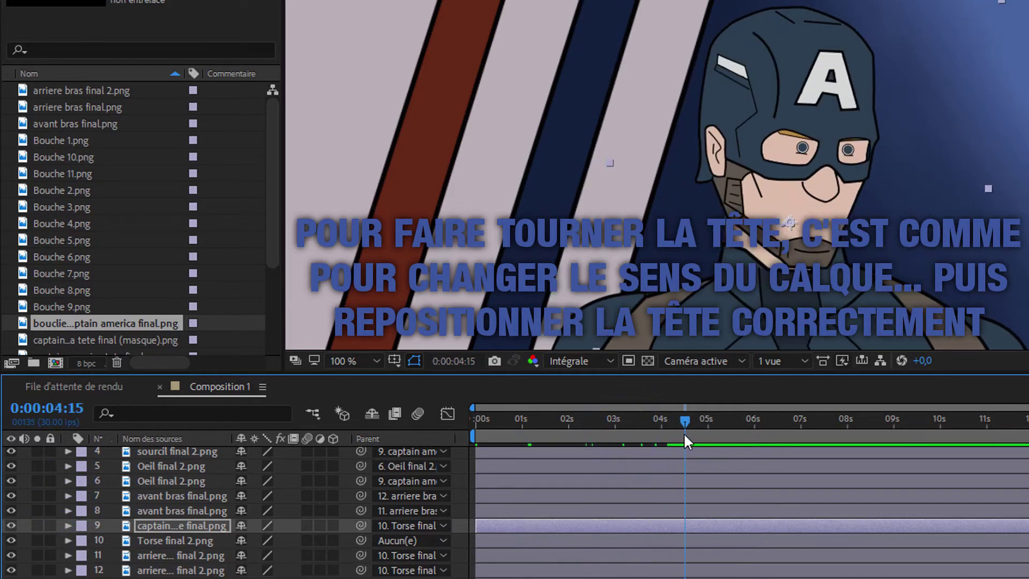
left_click(68, 525)
left_click(665, 424)
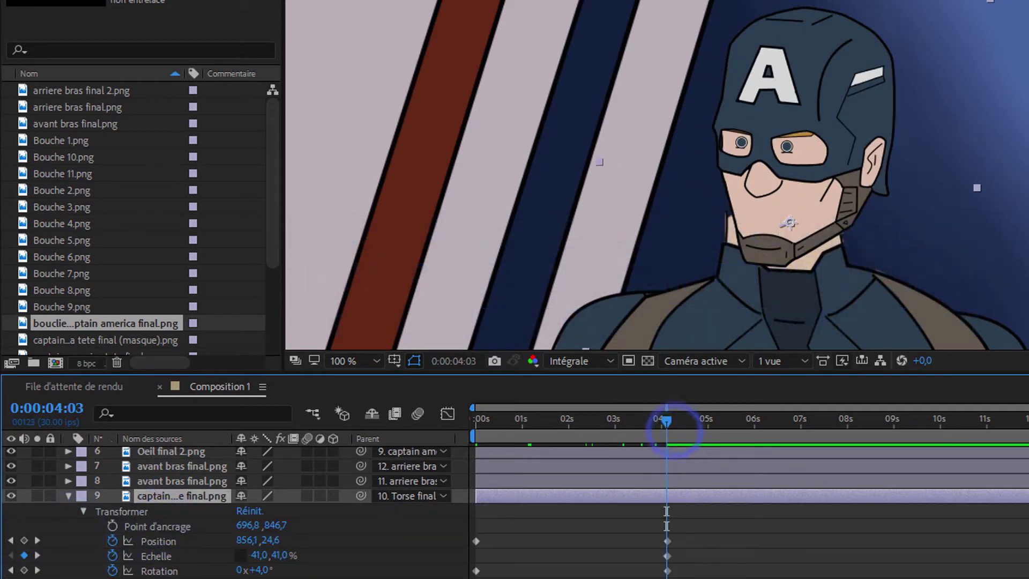
key("equal")
left_click_drag(832, 121, 806, 120)
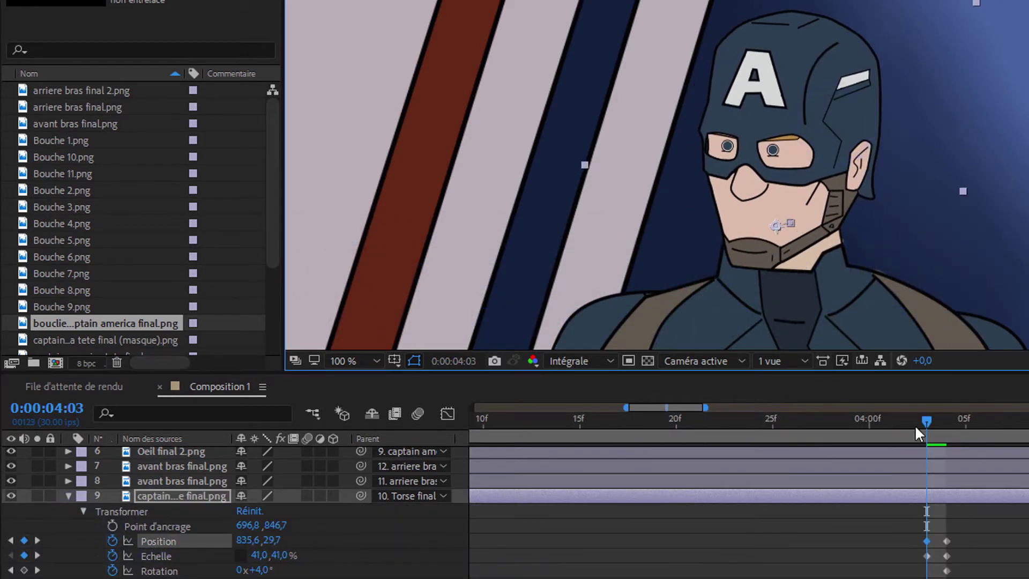
mouse_move(915, 424)
left_mouse_down()
mouse_move(574, 429)
mouse_move(948, 425)
left_mouse_up()
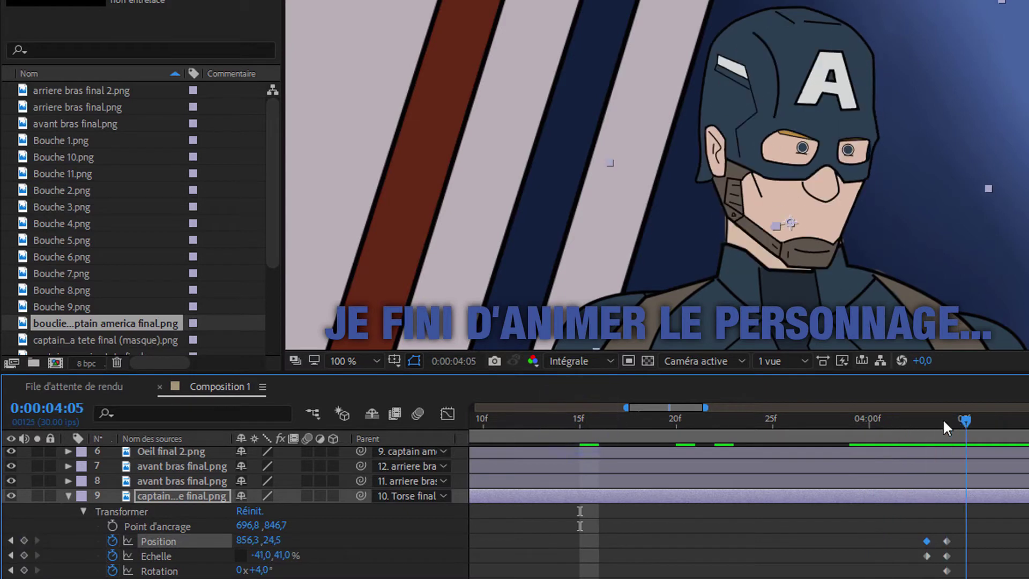
left_click_drag(808, 104, 808, 114)
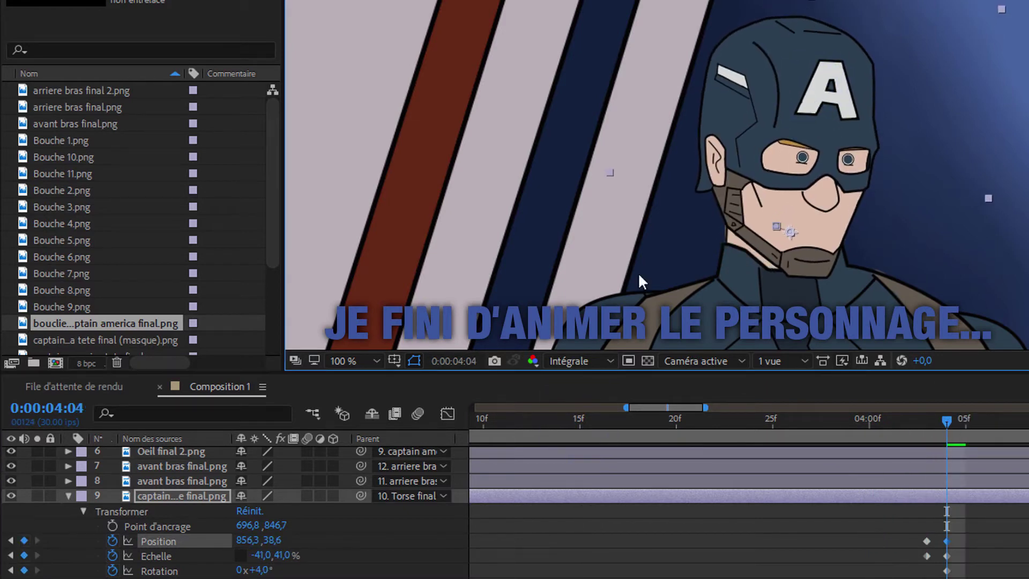
left_click(354, 360)
- Keyframe the forearm's rotation at 3° at 0 s and 13° at 3:28
left_click(444, 65)
left_click(69, 495)
left_click(68, 496)
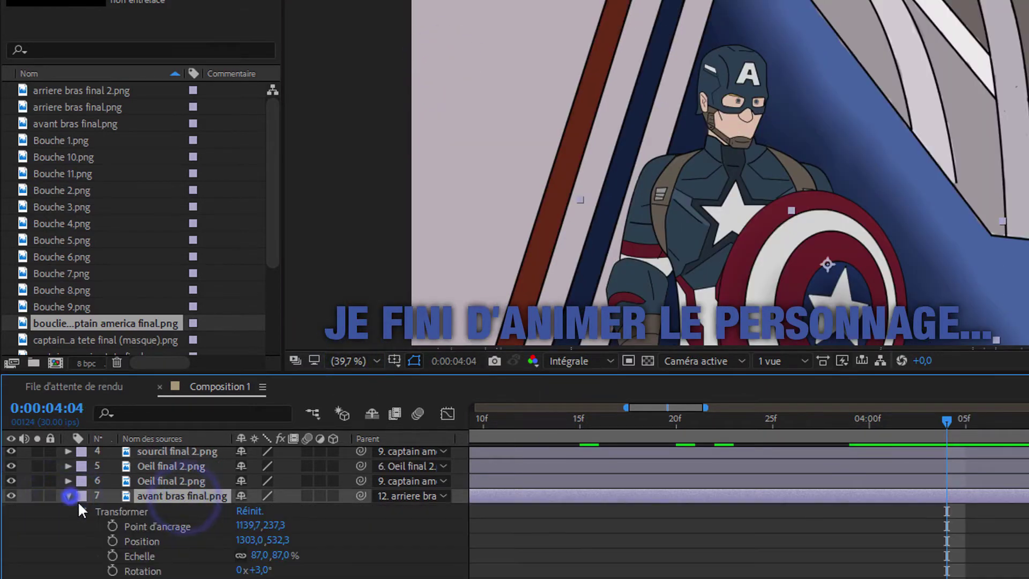
key("semicolon")
key("Home")
left_click(112, 571)
left_click(659, 418)
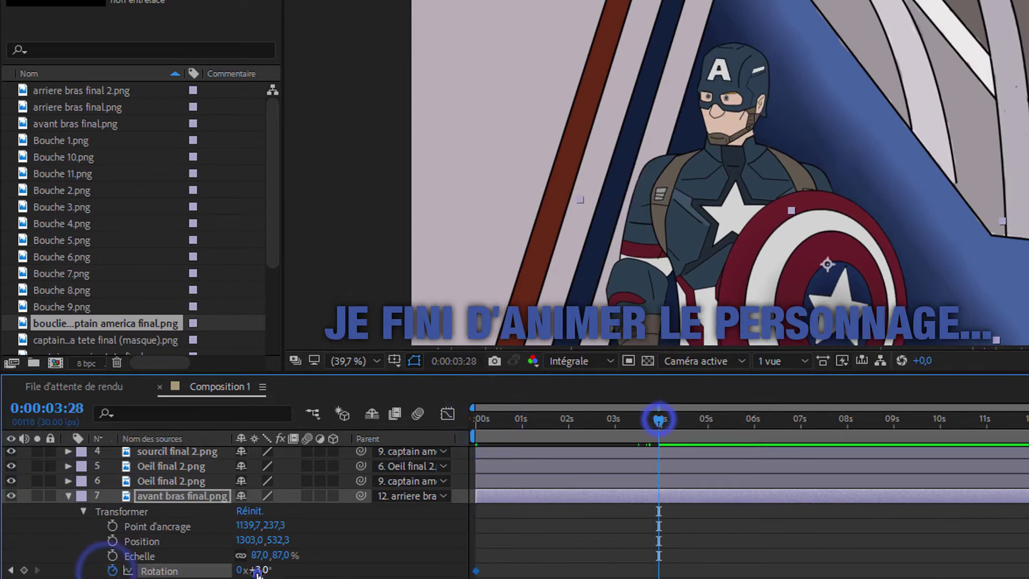
left_click_drag(252, 569, 263, 573)
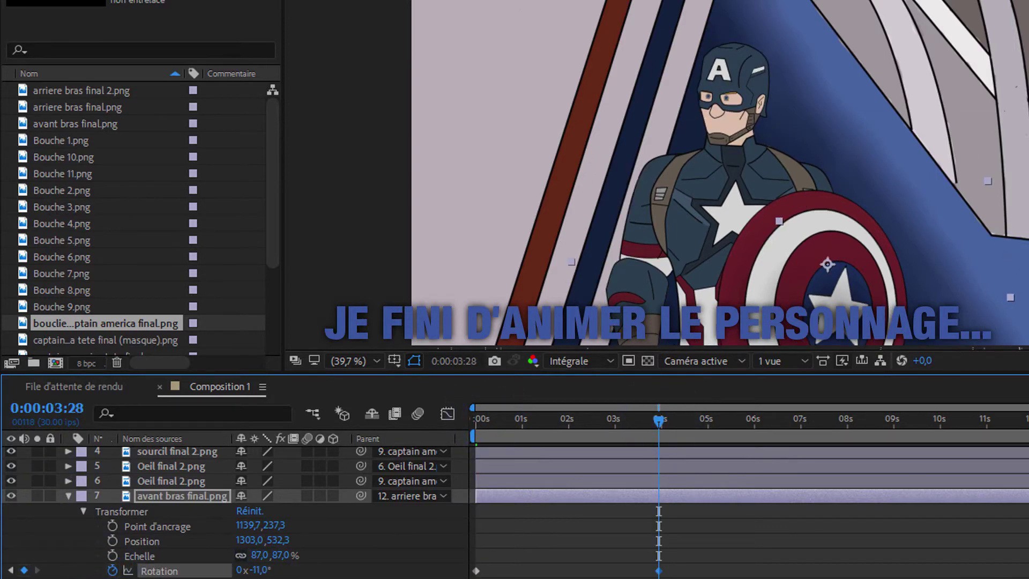
- Preview the forearm motion from the start and extend the work area slightly past 4 s
left_click(68, 496)
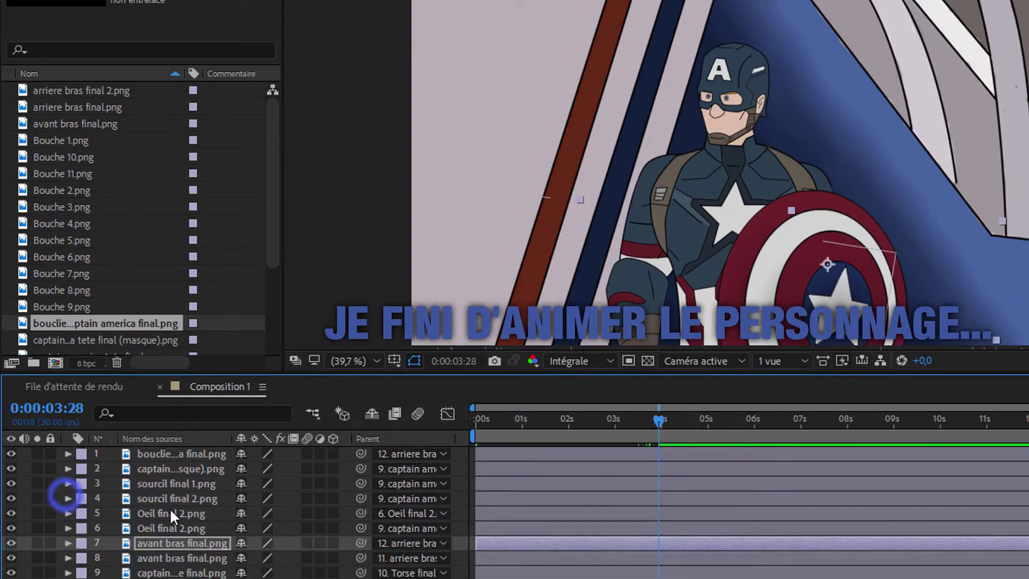
left_click(68, 543)
key("Home")
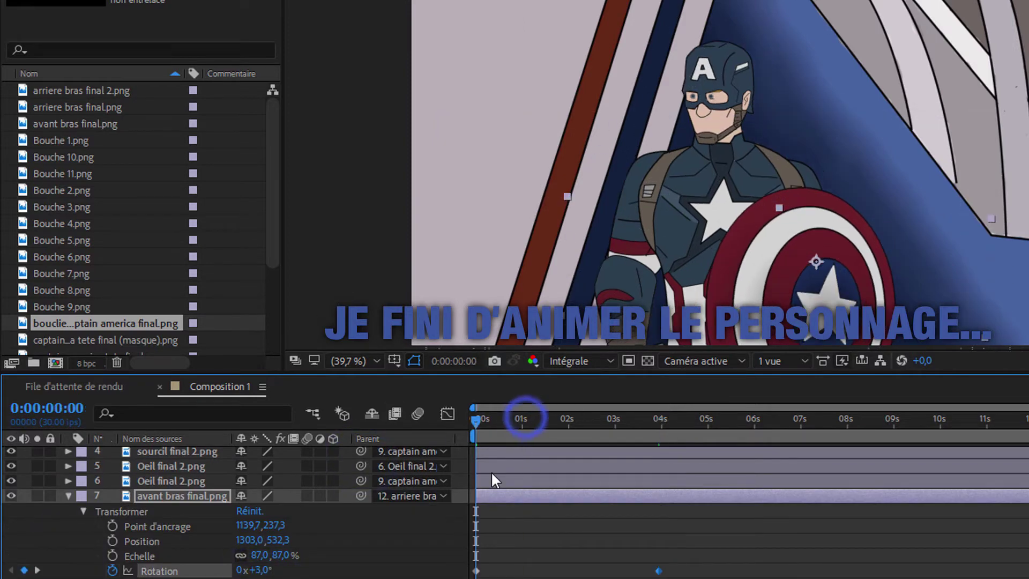
key("space")
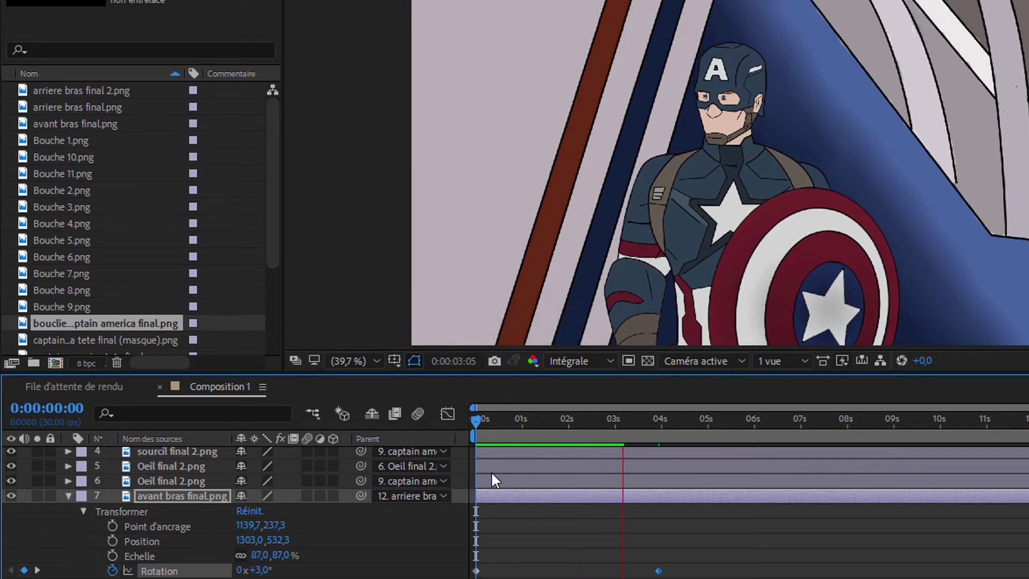
left_click(525, 418)
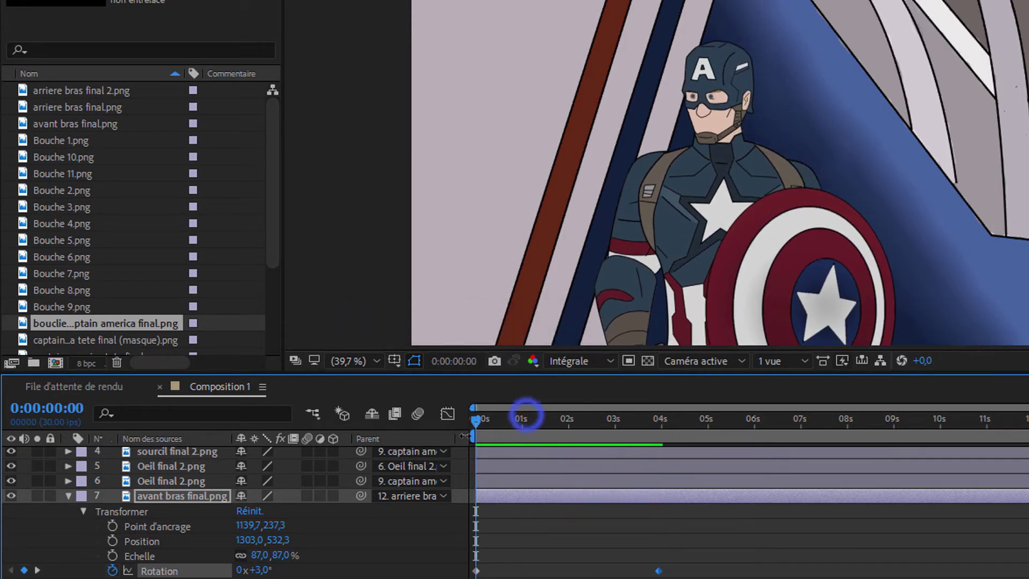
key("space")
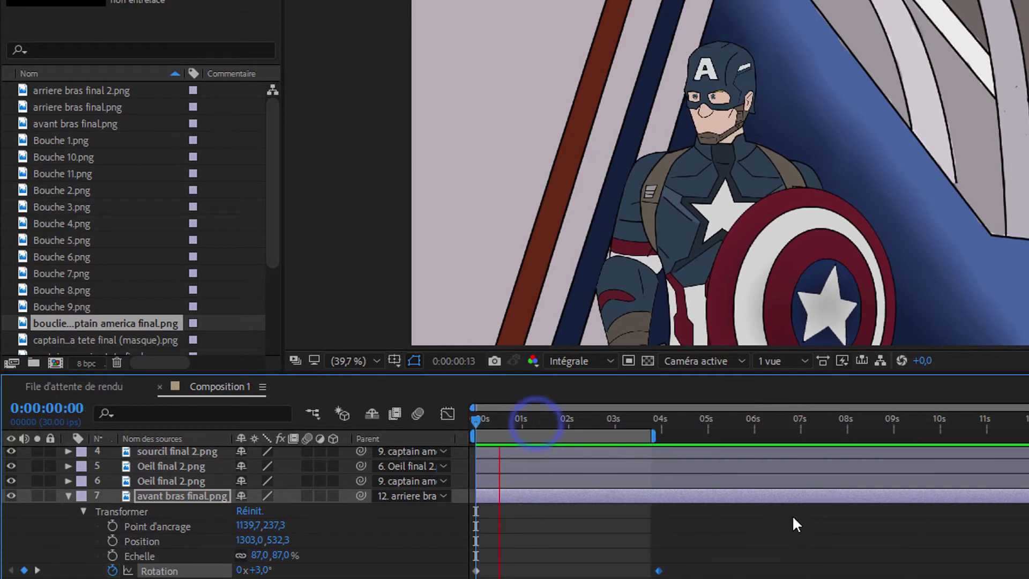
left_click_drag(654, 436, 681, 439)
left_click(672, 425)
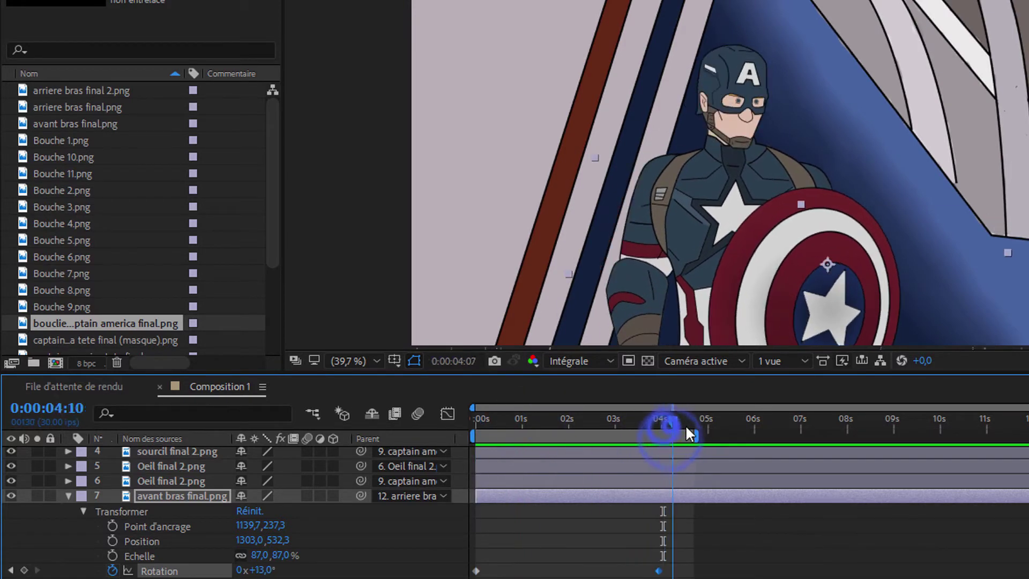
left_click(70, 496)
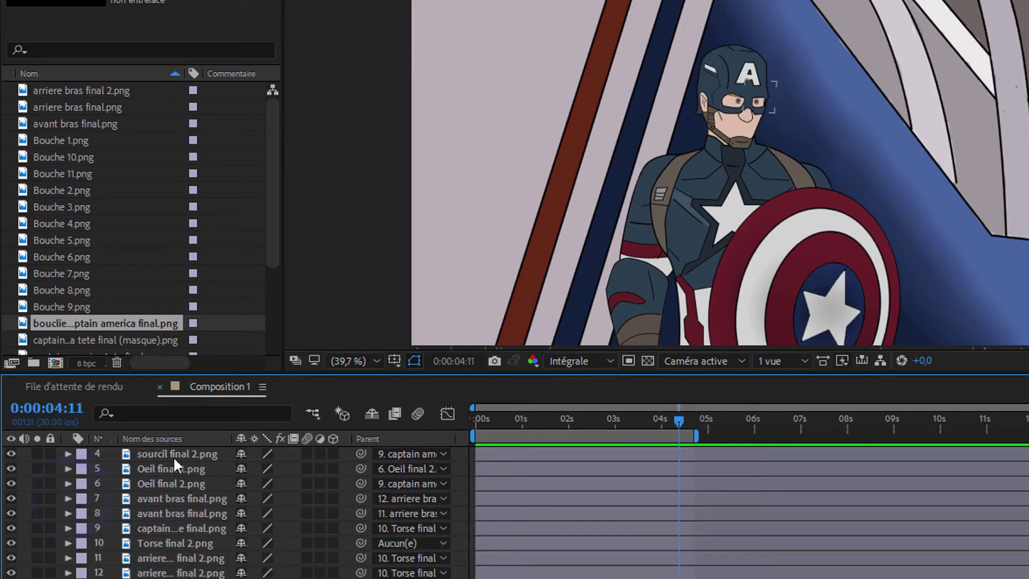
- Turn on composition motion blur and start the work area at 0:00:03:19
scroll(183, 530, "up", 3)
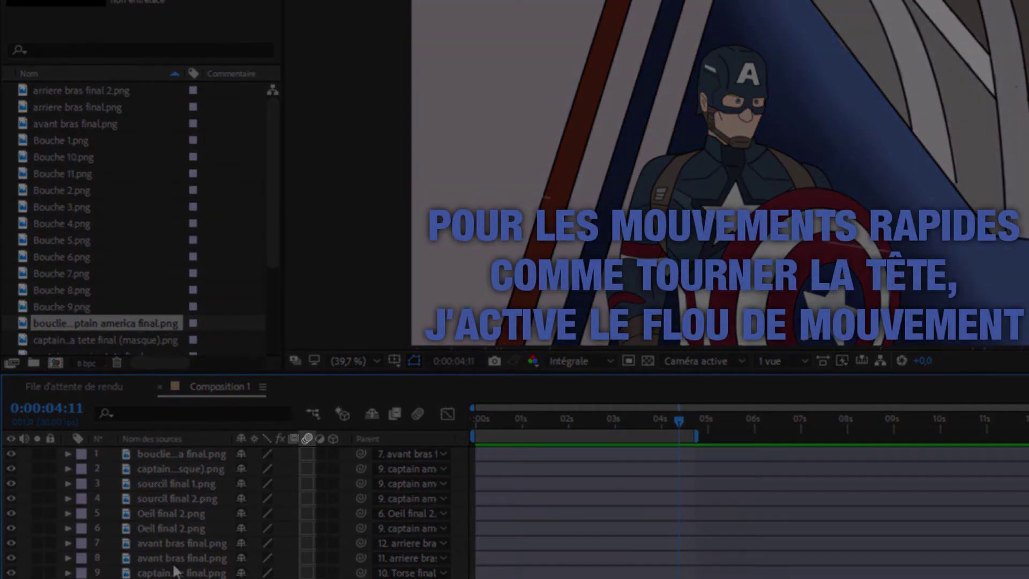
left_click(175, 572)
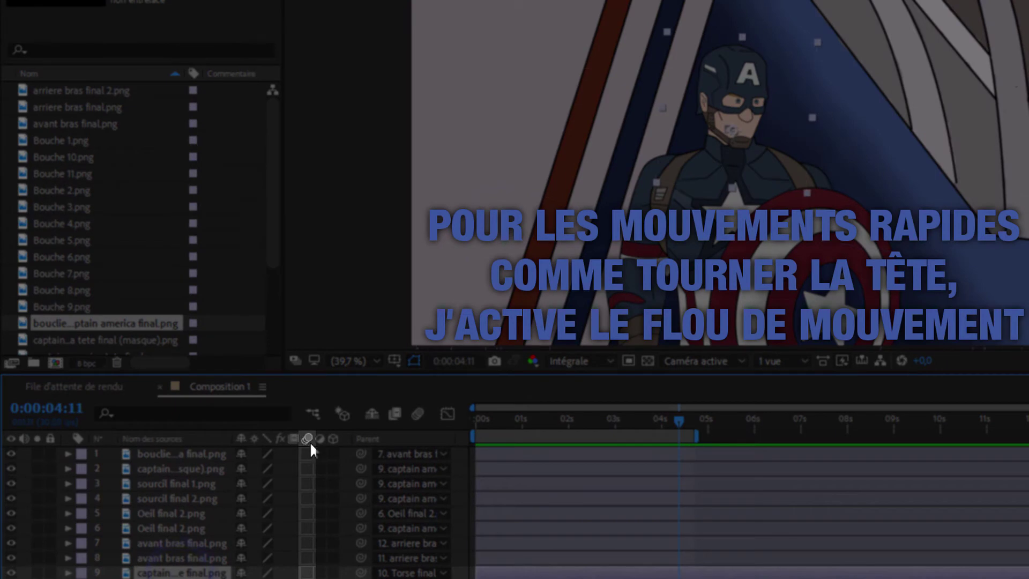
left_click_drag(643, 421, 667, 422)
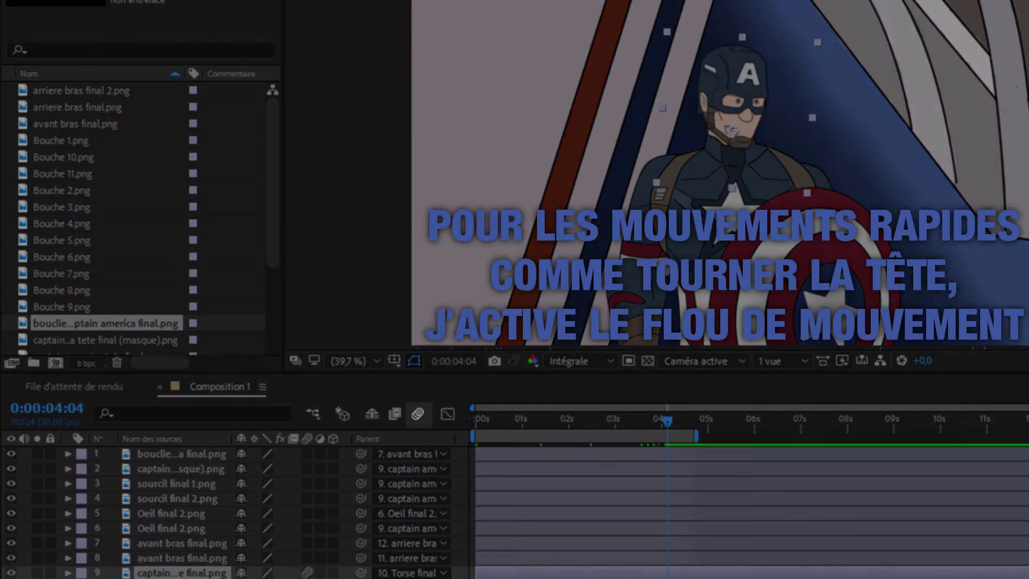
left_click(417, 413)
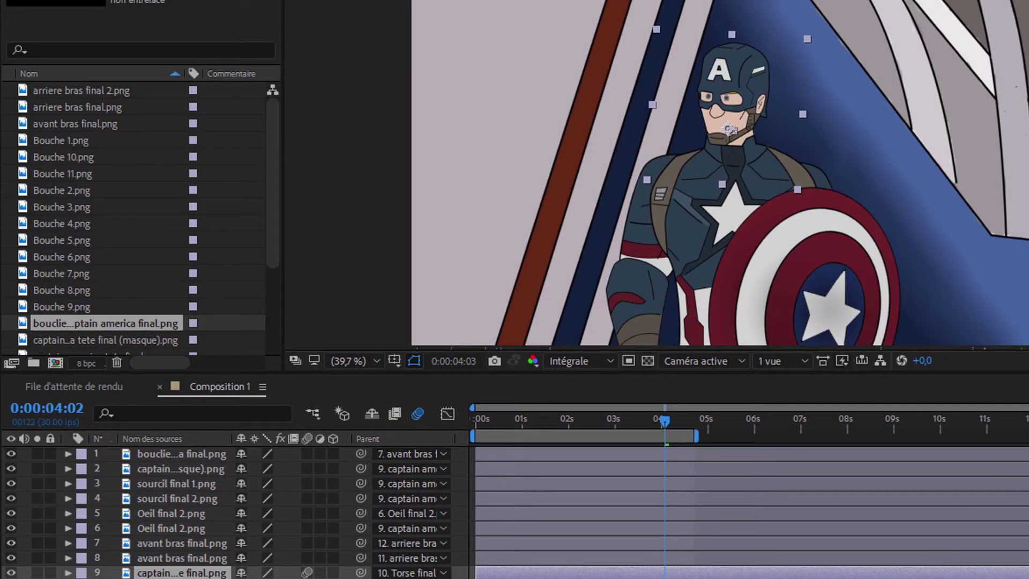
key("Page_Down")
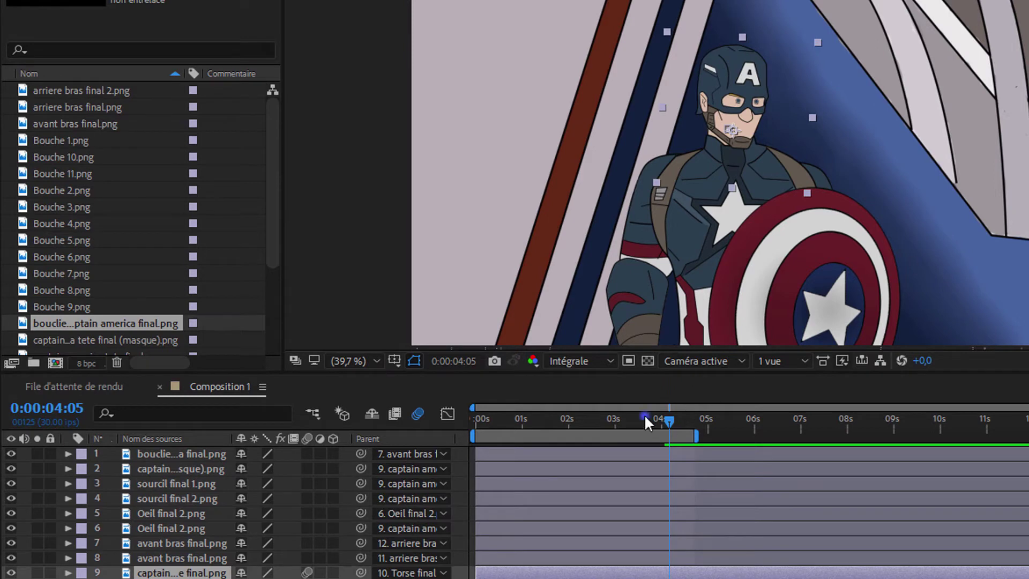
left_click(645, 418)
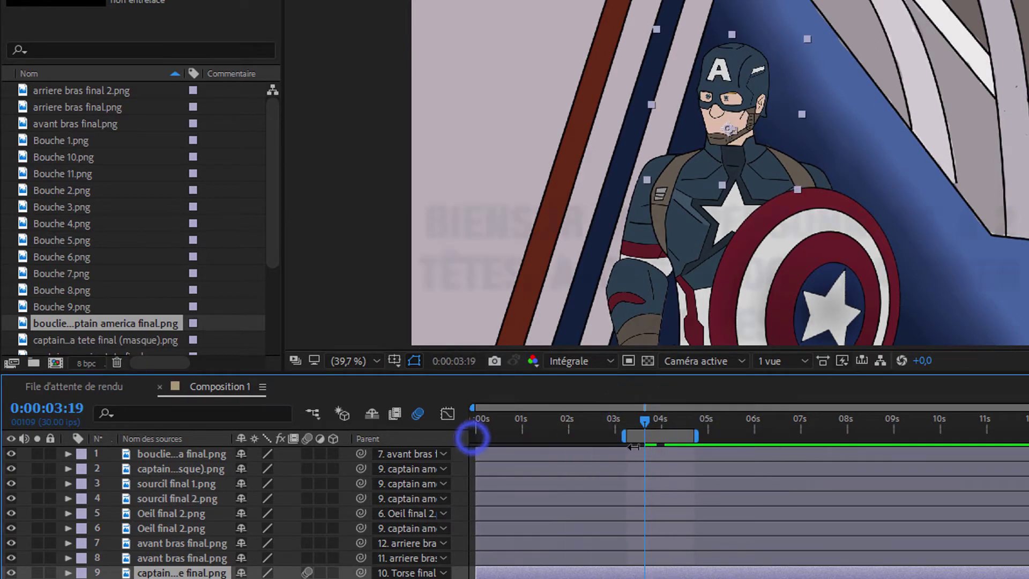
left_click_drag(472, 436, 644, 435)
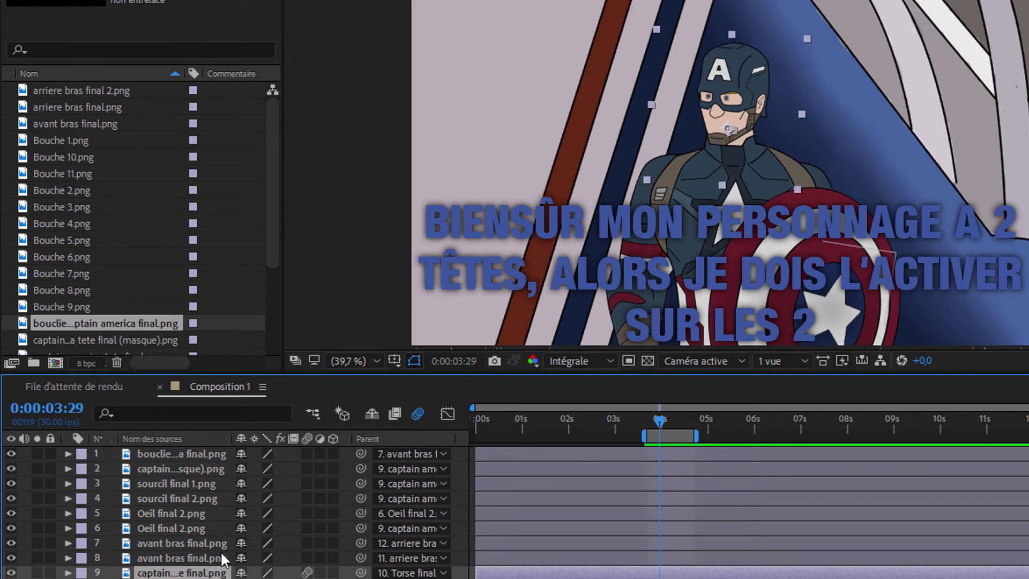
- Show source names, preview the head turn on layer 2, and save the project
left_click(187, 437)
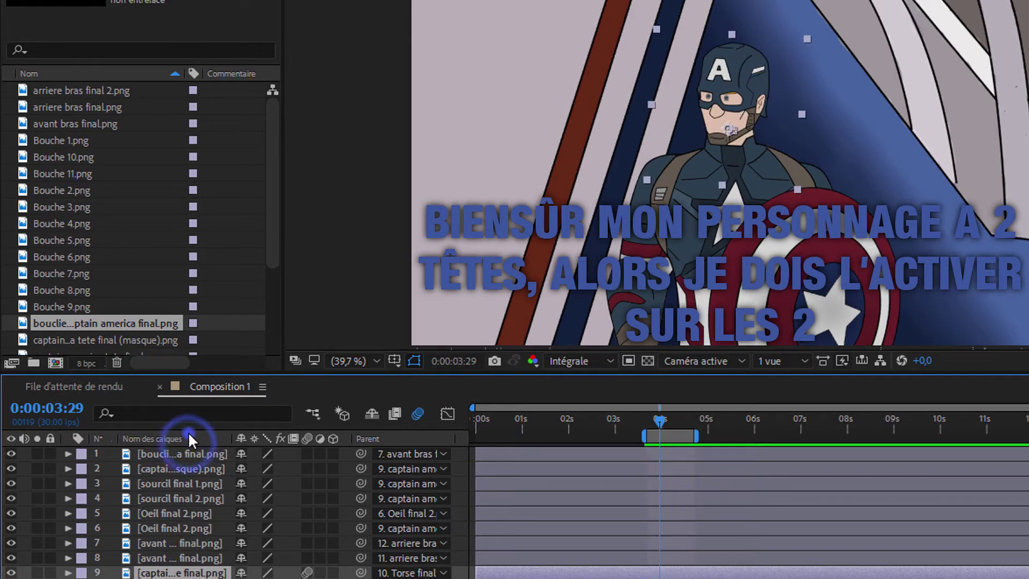
left_click(182, 469)
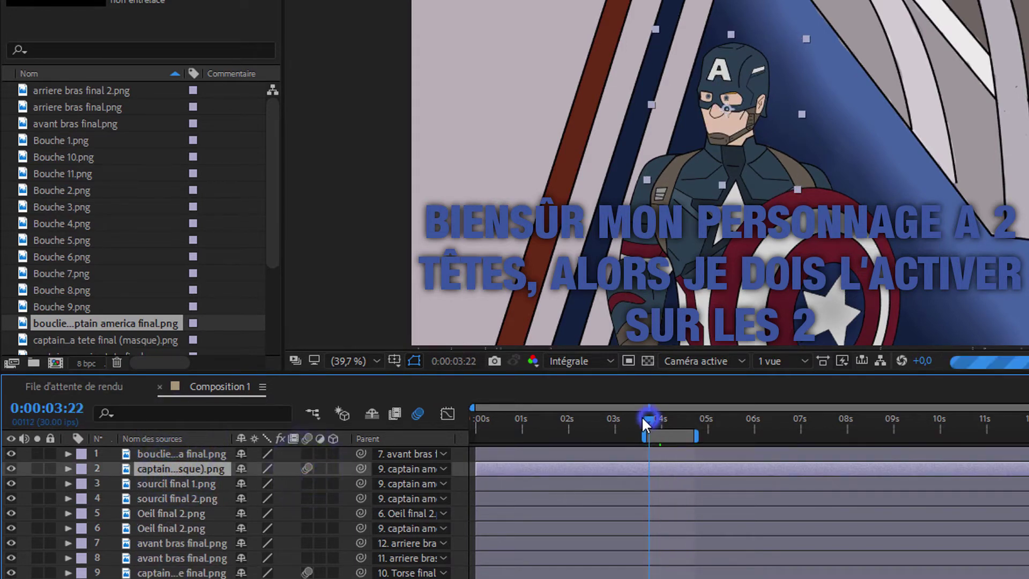
key("space")
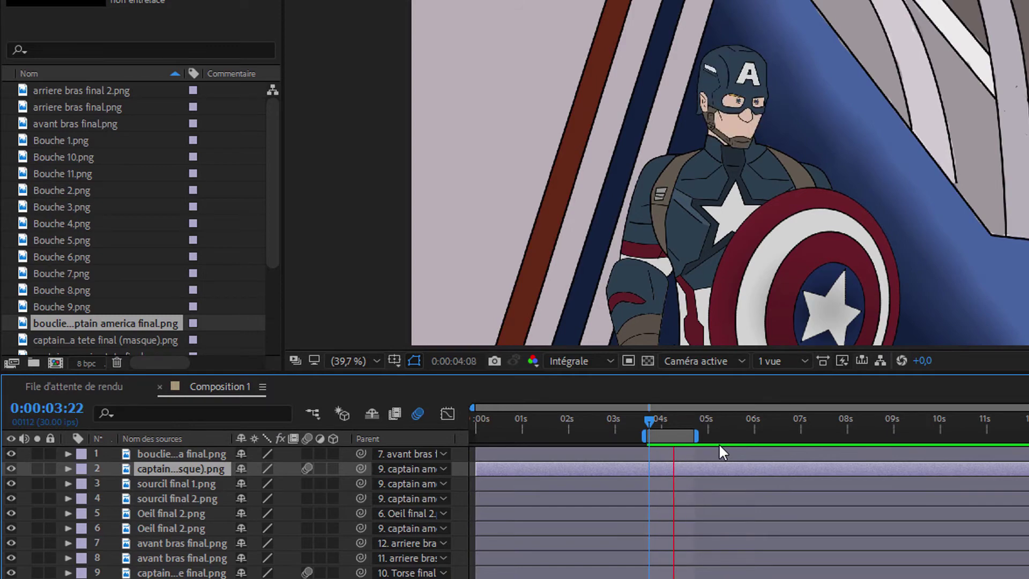
key("space")
key("ctrl+s")
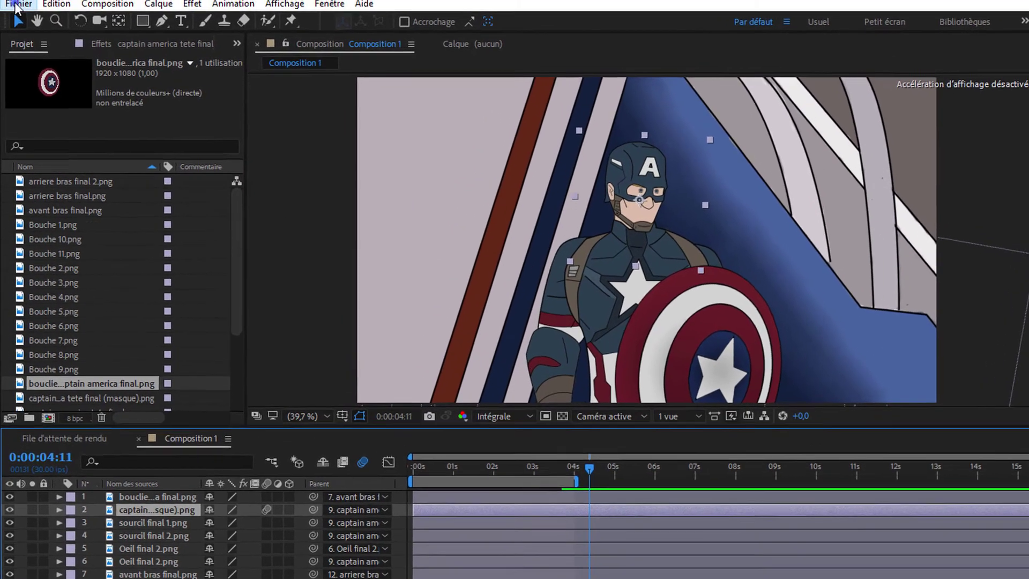
- Create Composition 2 at 1920×1080, 30 fps, with a 0:00:05:00 duration and open it
left_click(76, 25)
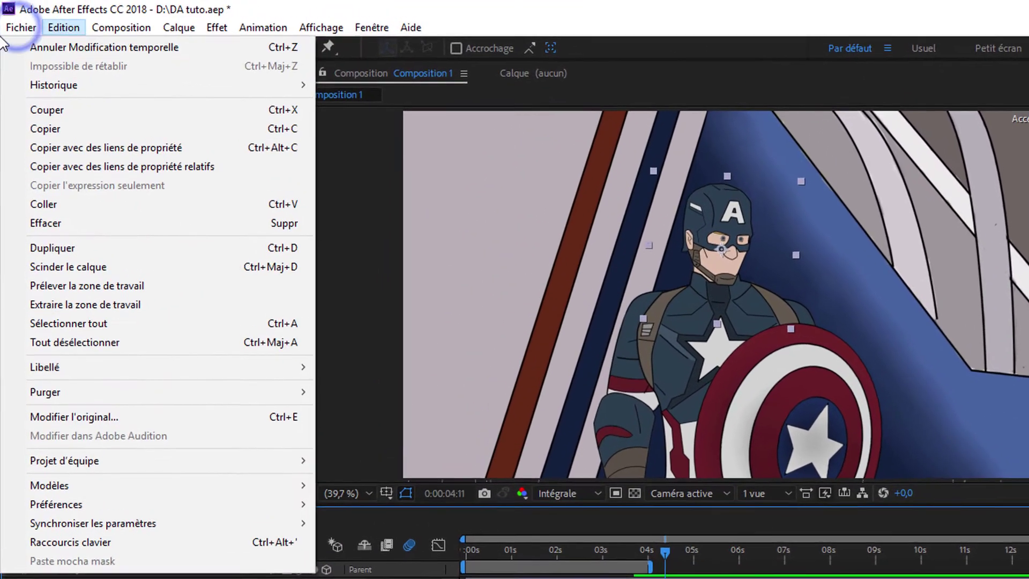
left_click(104, 38)
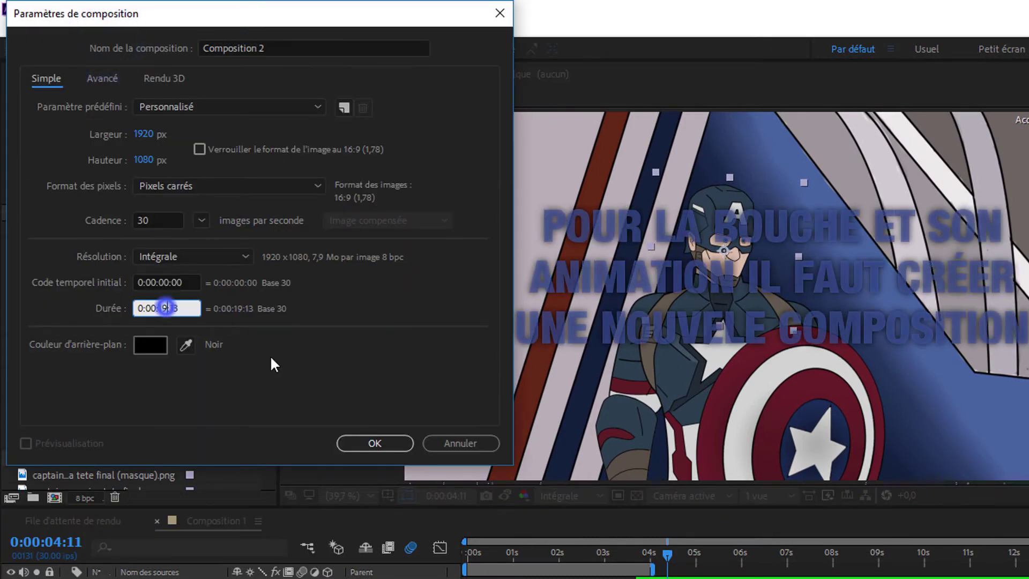
type("513")
key("BackSpace")
key("BackSpace")
type("00")
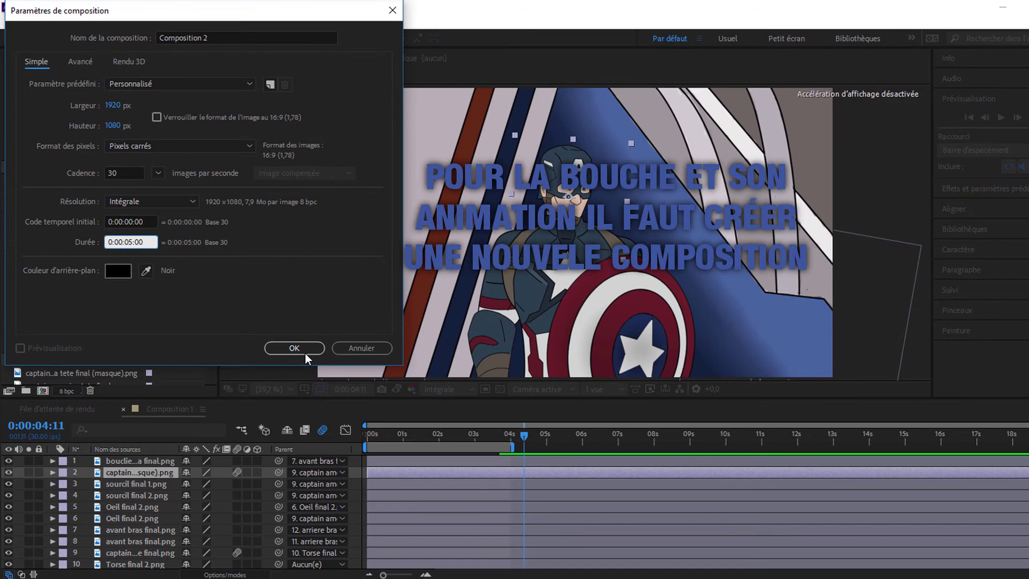
left_click(295, 348)
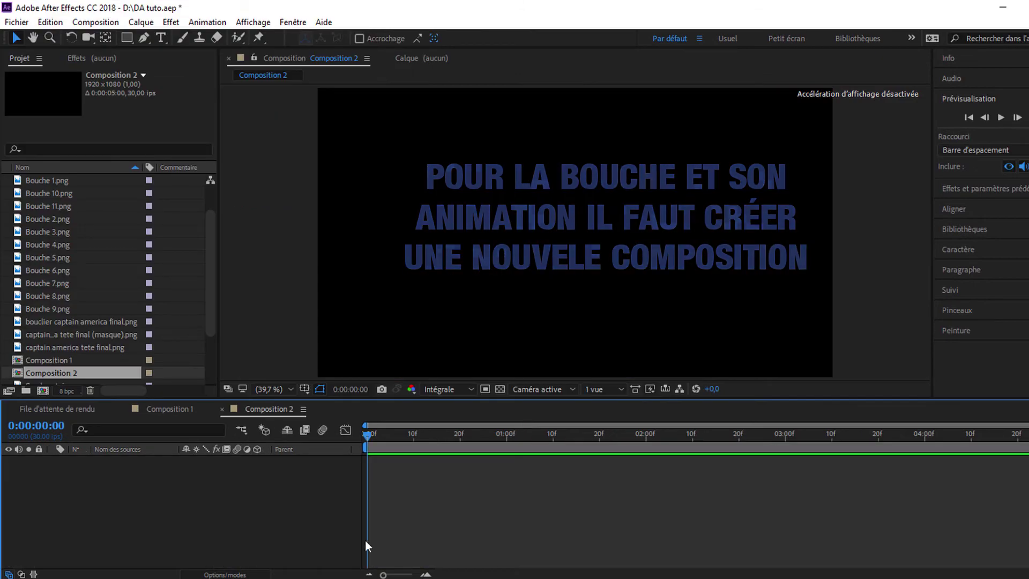
left_click(174, 408)
left_click(282, 410)
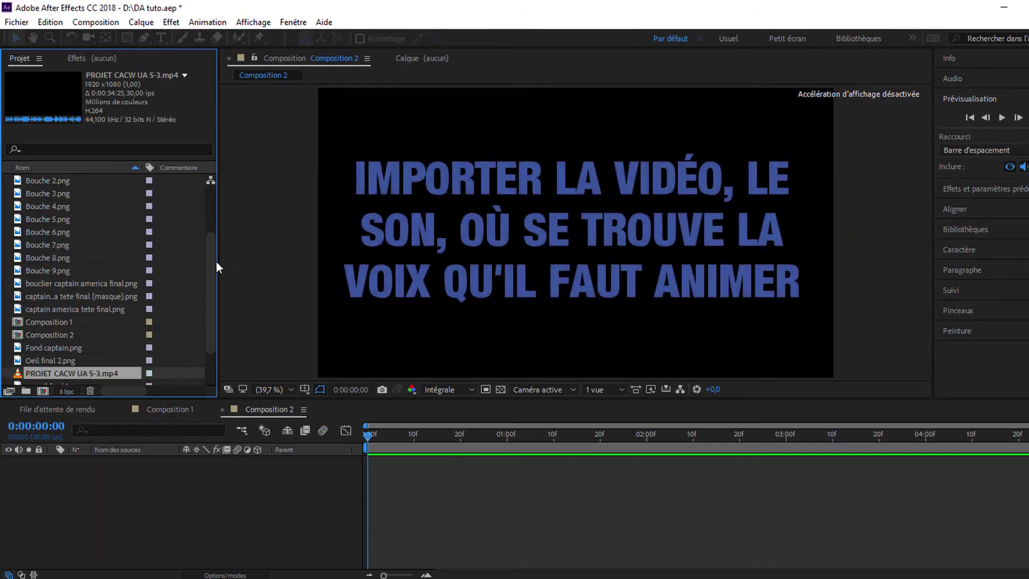
- Add PROJET CACW UA S-3.mp4 to Composition 2, trim it, and split it at 0:00:00:29
left_click_drag(187, 481, 188, 481)
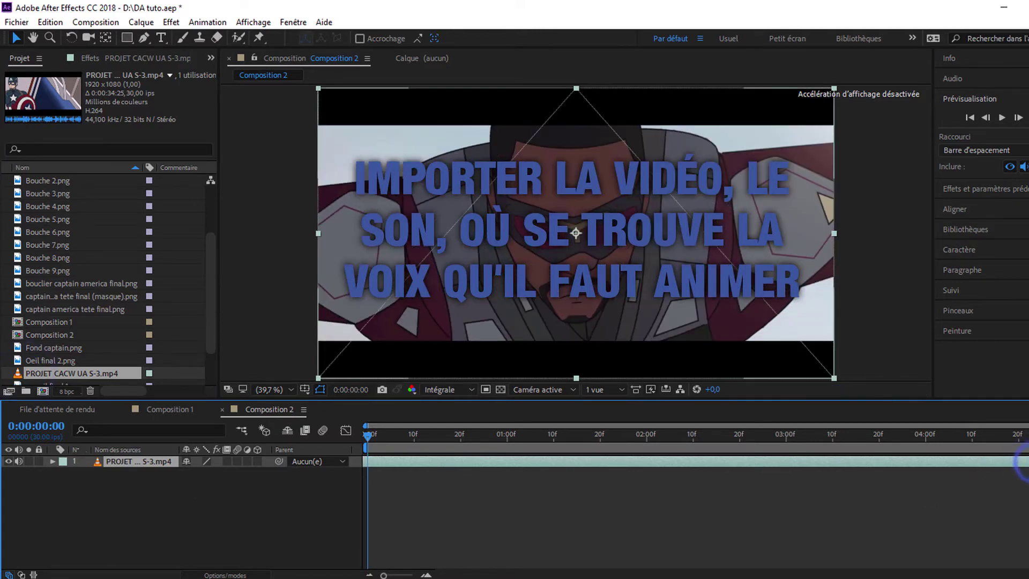
left_click_drag(1012, 464, 529, 462)
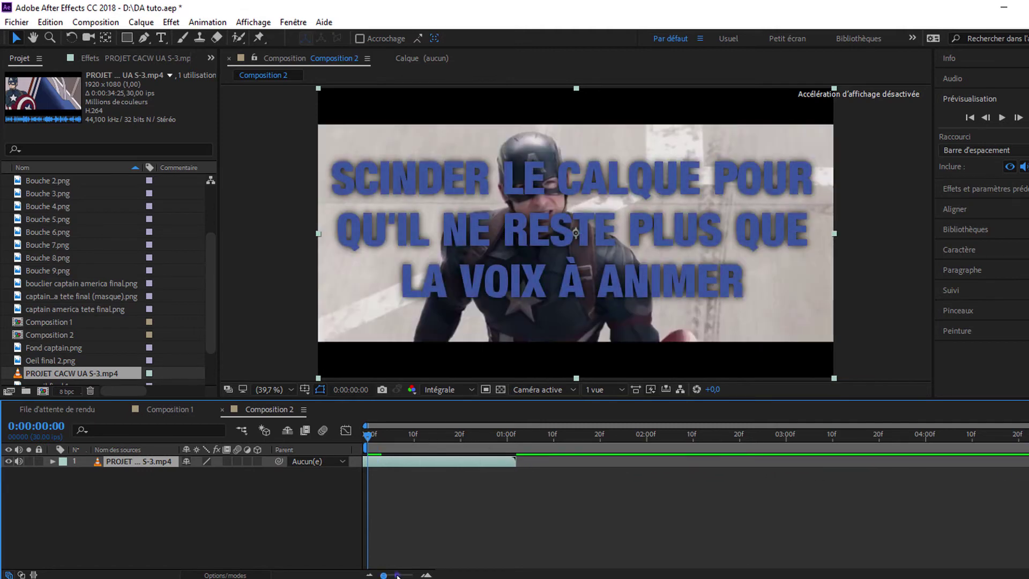
left_click_drag(383, 575, 404, 575)
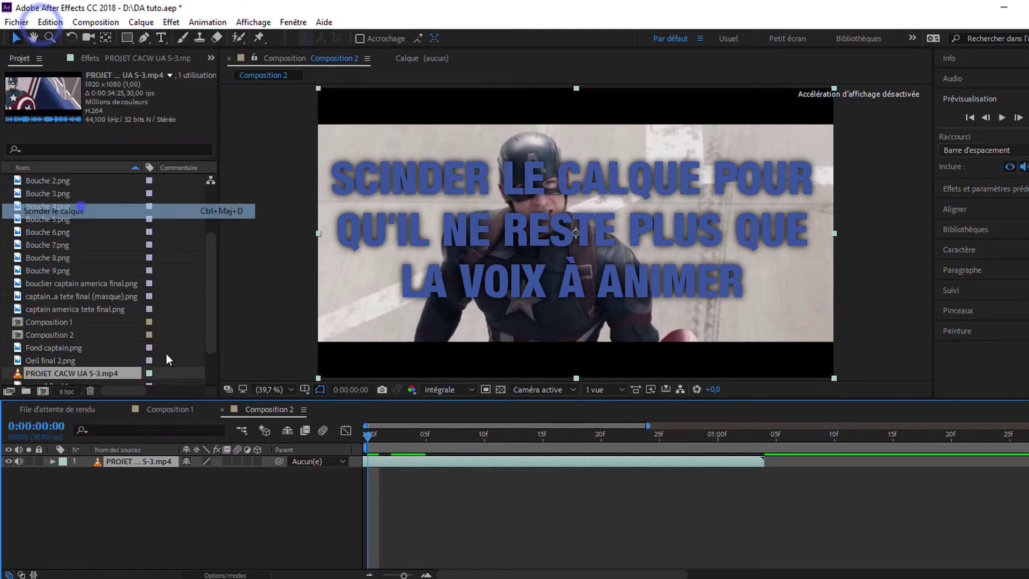
left_click_drag(369, 434, 715, 446)
left_click(121, 461)
left_click(50, 22)
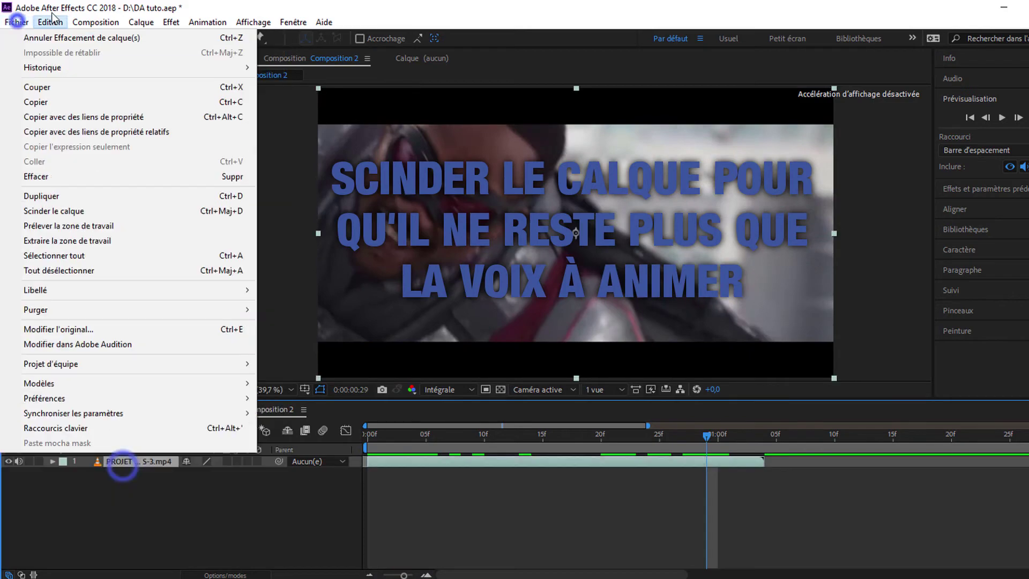
left_click(370, 435)
- Preview the shortened voice clip from the first frame and select the Bouche 9.png image
left_click_drag(648, 424, 528, 425)
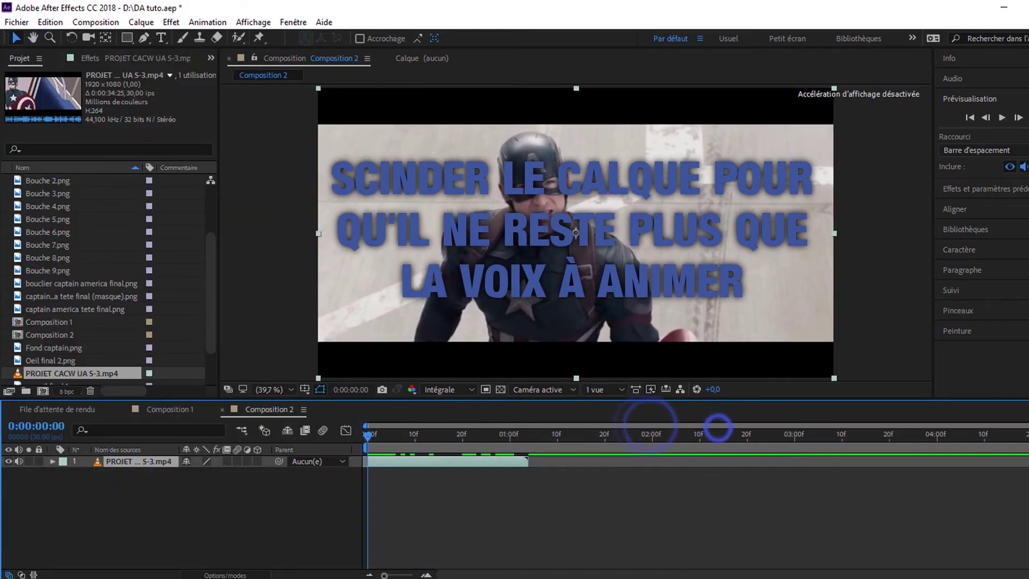
key("space")
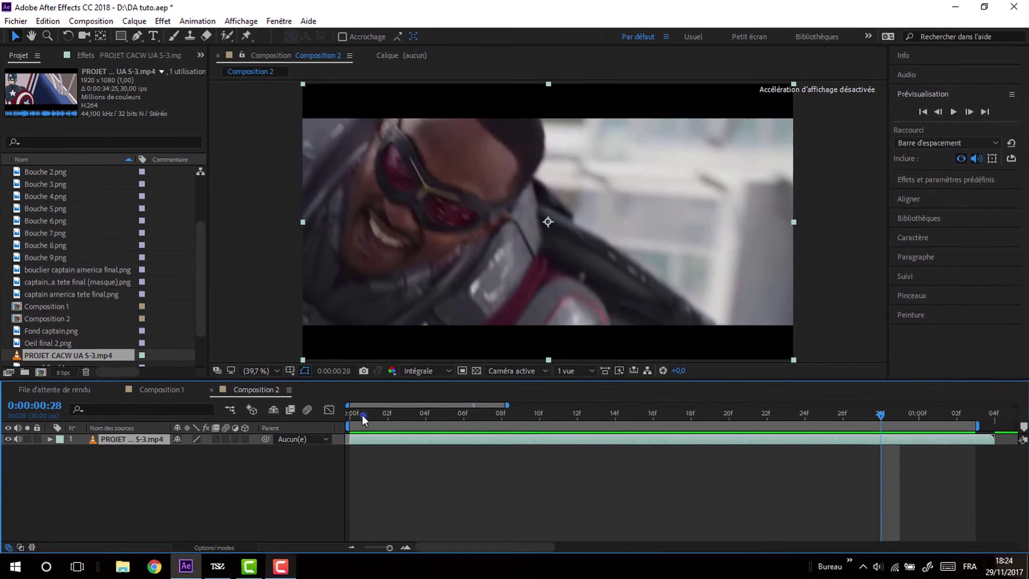
left_click(362, 415)
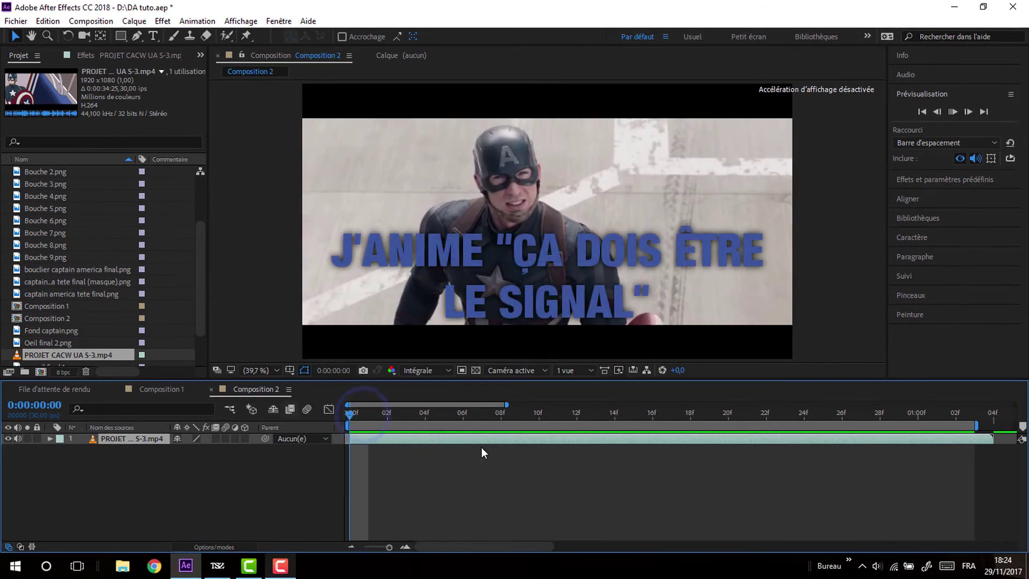
key("space")
left_click(445, 438)
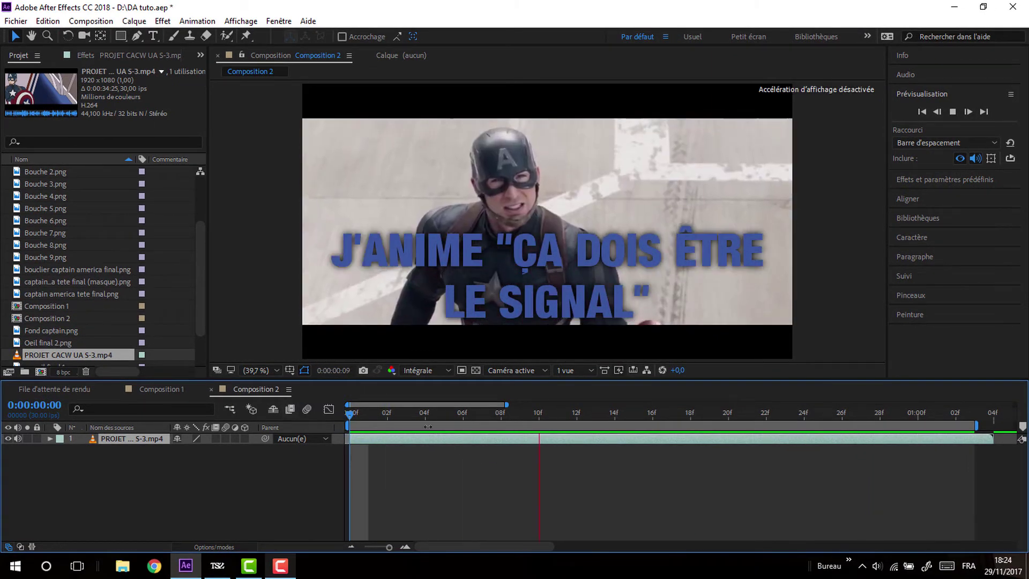
key("Home")
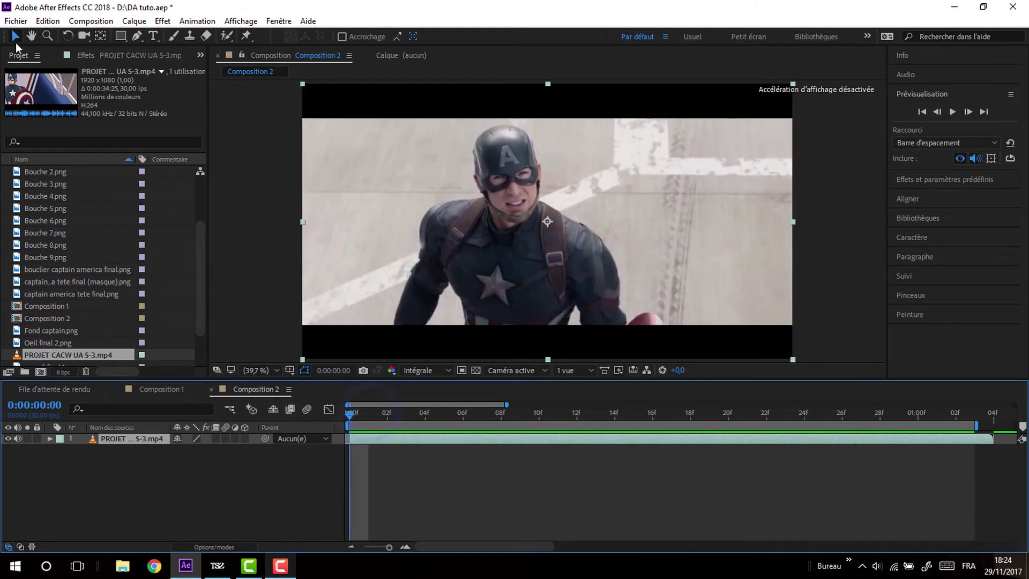
left_click(40, 256)
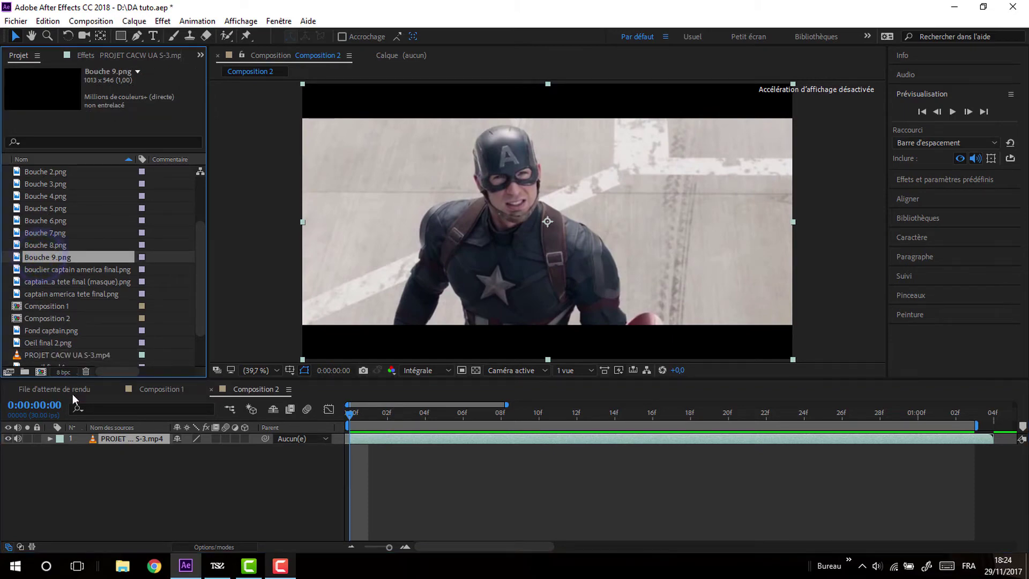
- Add a green solid layer, shrink it, and place it at the frame's upper right
right_click(140, 485)
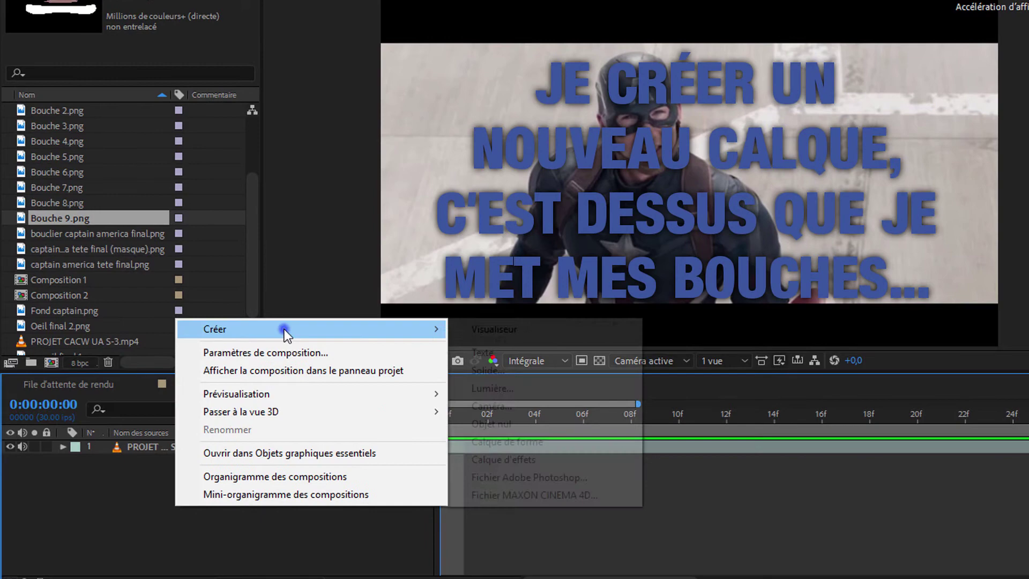
left_click(283, 330)
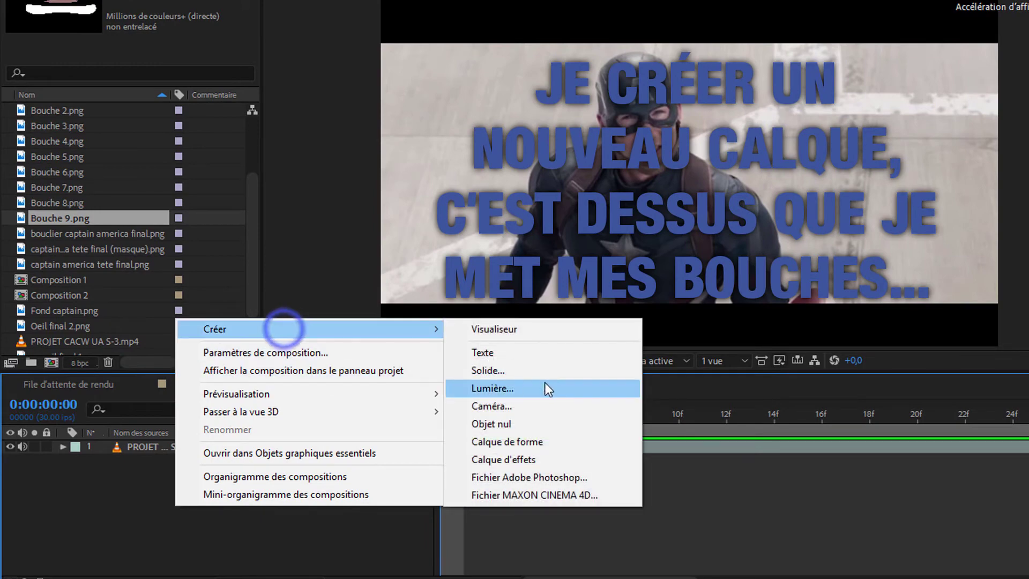
left_click(545, 385)
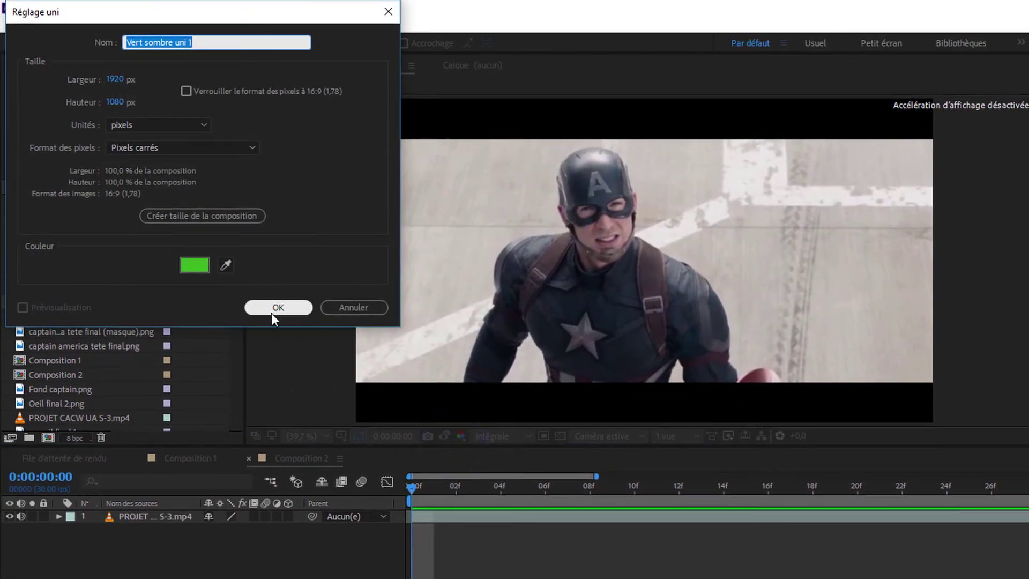
left_click(272, 305)
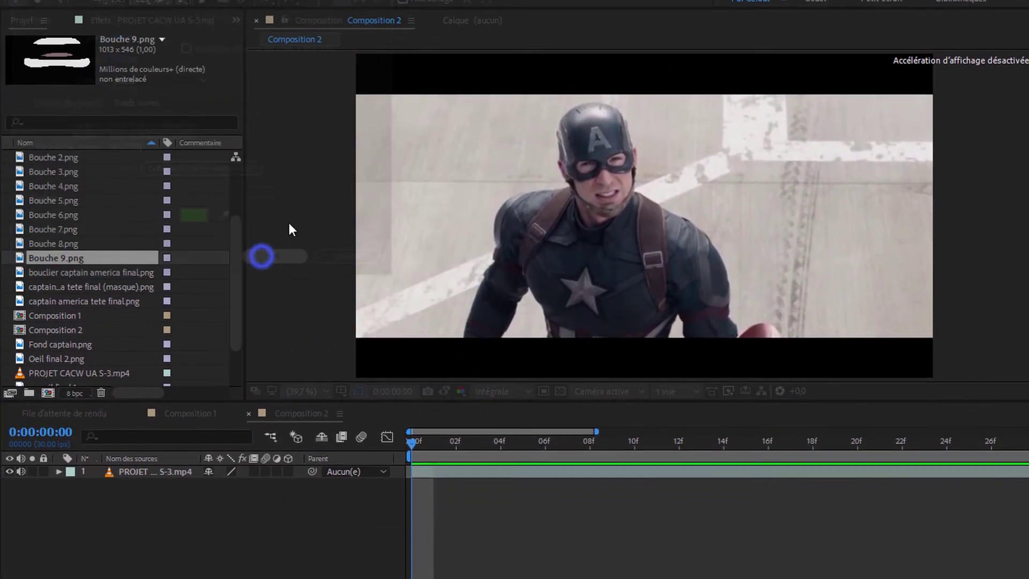
left_click_drag(357, 41, 588, 161)
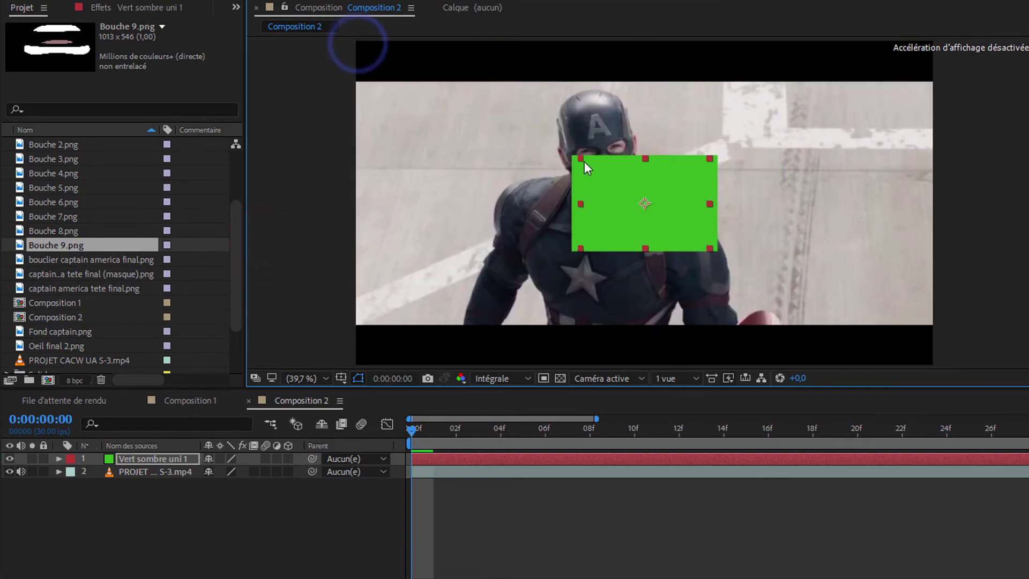
left_click_drag(617, 193, 747, 140)
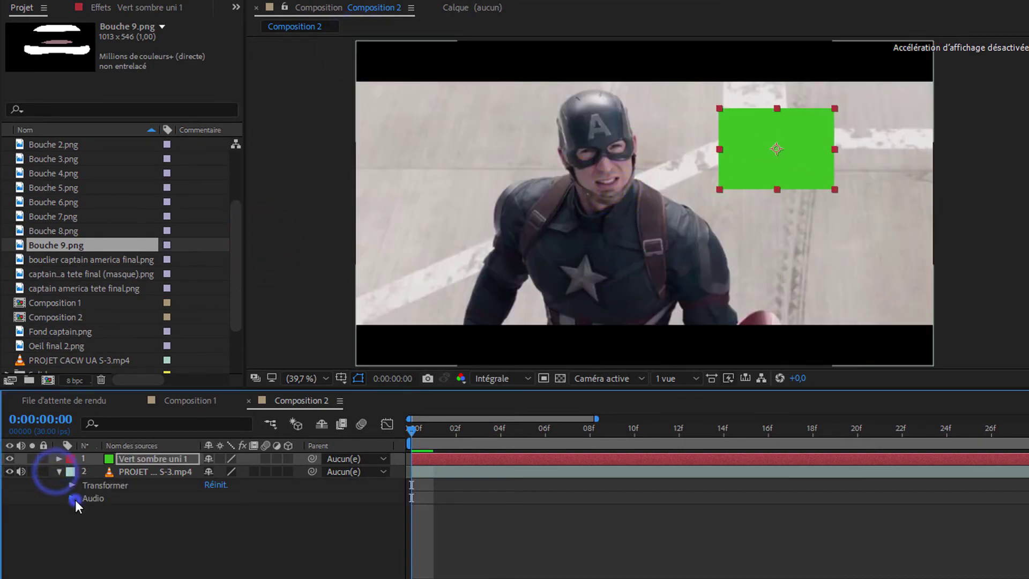
- Display the video clip's audio waveform, preview the voice, and select the Bouche mouth files
left_click(74, 499)
left_click(84, 522)
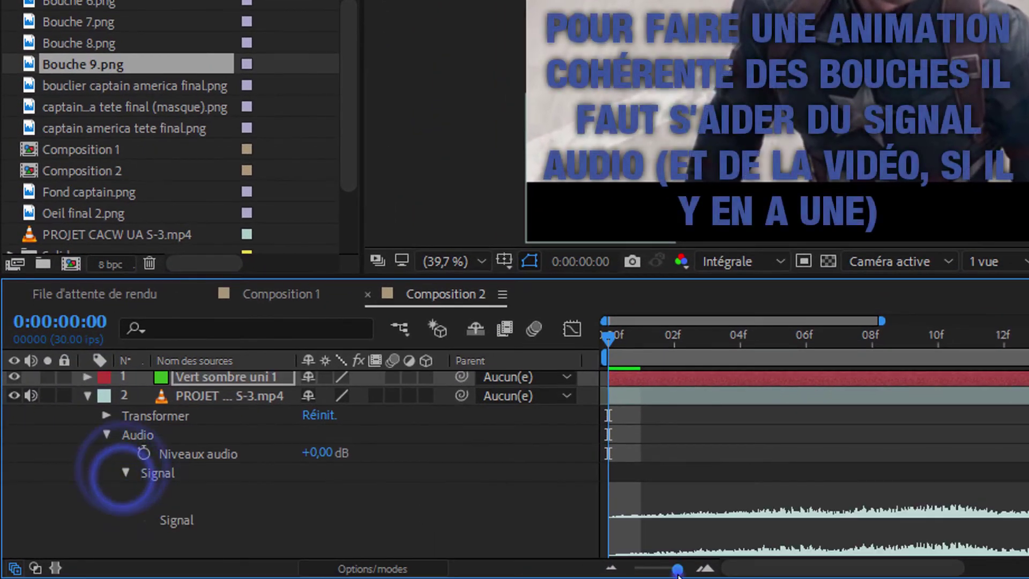
left_click_drag(678, 569, 676, 569)
key("space")
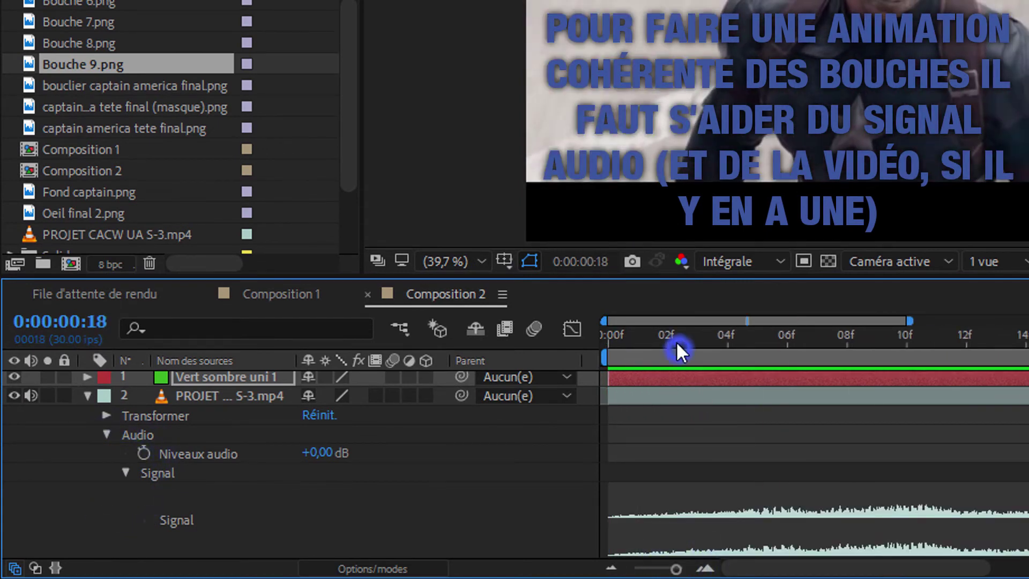
mouse_move(676, 341)
left_mouse_down()
mouse_move(731, 340)
mouse_move(682, 339)
left_mouse_up()
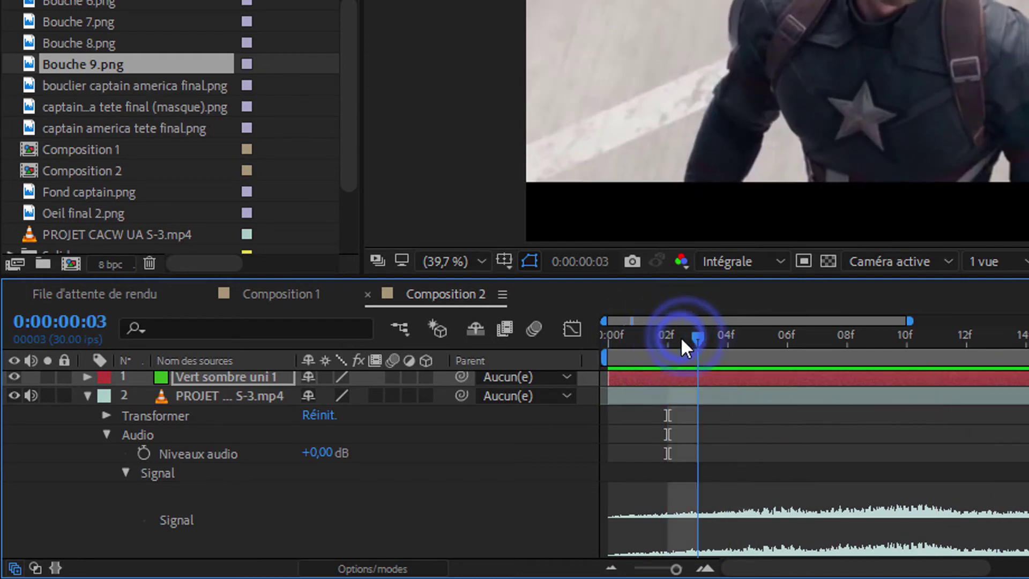
left_click(685, 343)
left_click(87, 395)
left_click(94, 64, "shift")
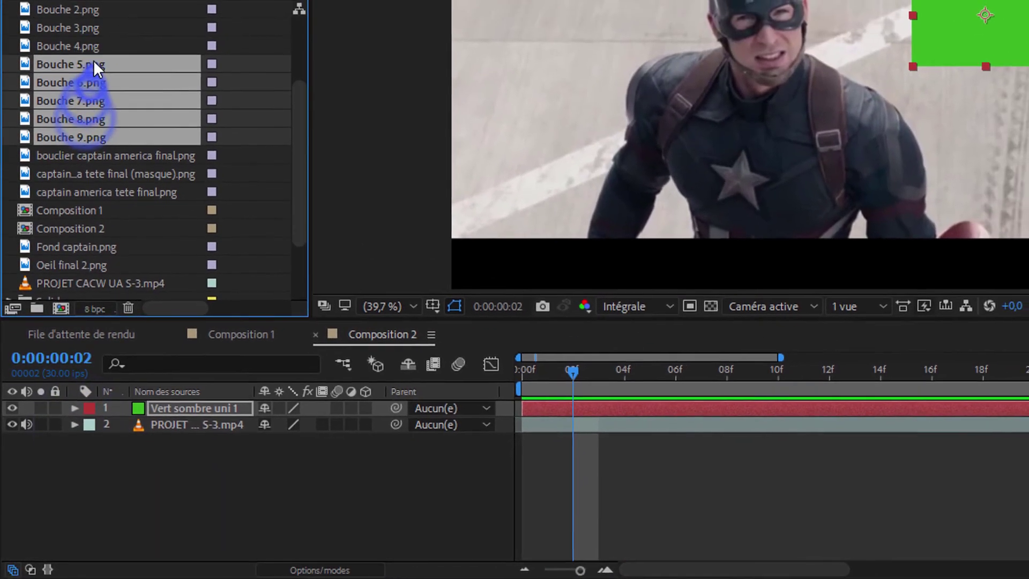
- Add the Bouche 1–11 mouth images to Composition 2 and label them yellow (Jaune)
left_click(92, 11, "shift")
mouse_move(297, 98)
left_mouse_down()
mouse_move(99, 50)
mouse_move(205, 401)
left_mouse_up()
left_click(100, 49, "shift")
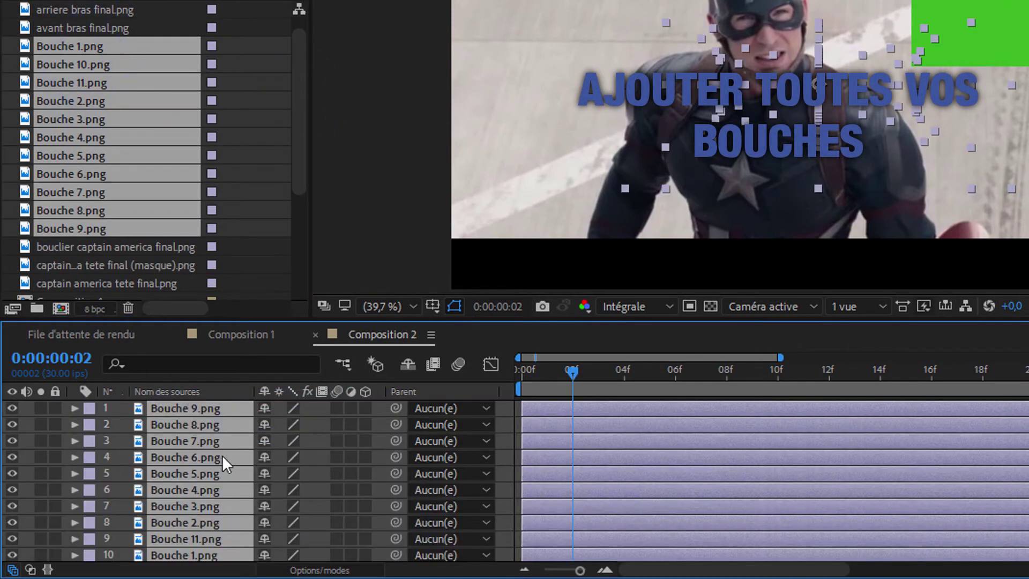
left_click(89, 453)
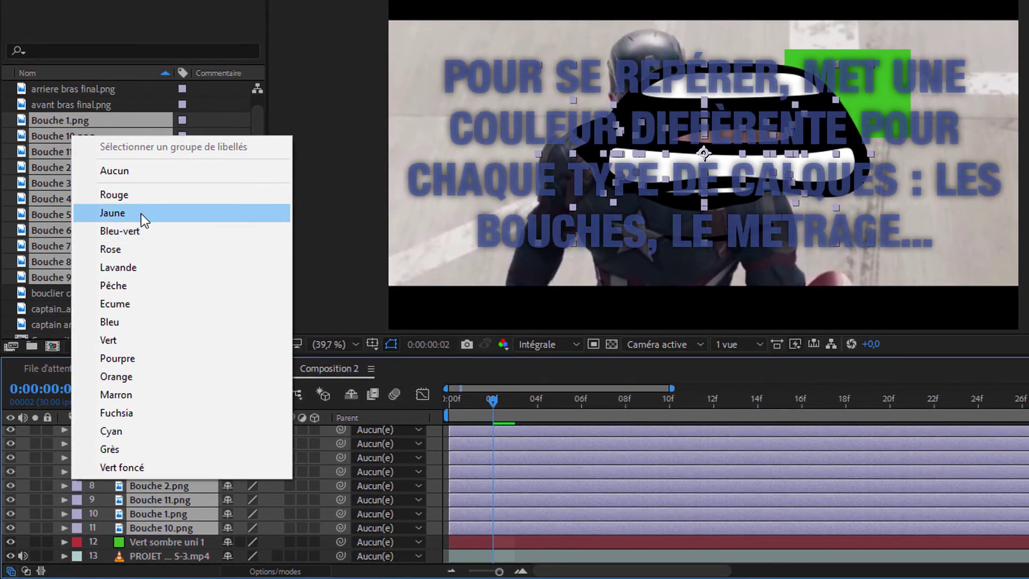
left_click(140, 213)
- Shrink the mouth layers to about 29% and line them up in a left-side column
scroll(8, 462, "up", 2)
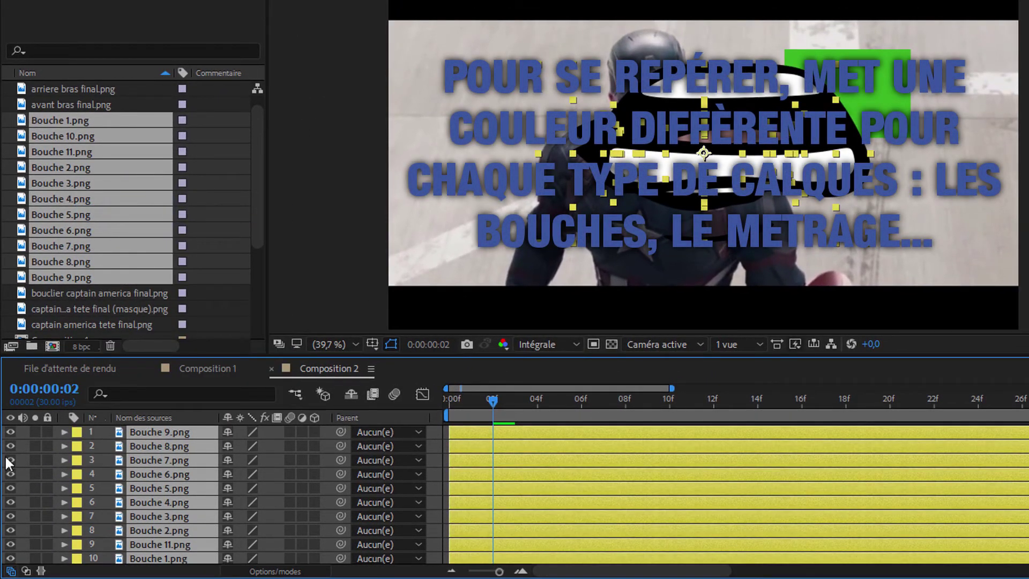
left_click(64, 432)
left_click(79, 446)
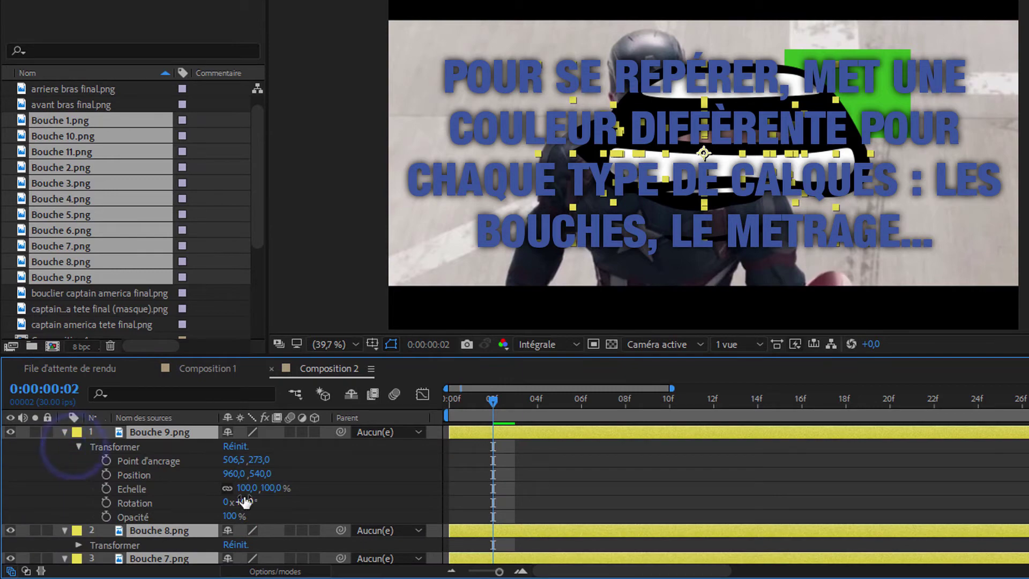
left_click_drag(242, 488, 177, 490)
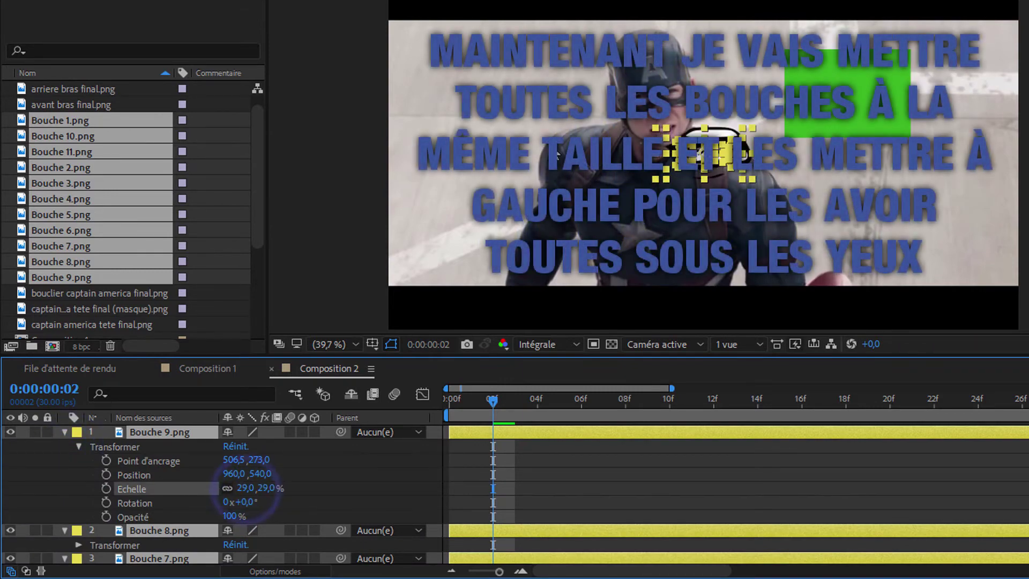
left_click_drag(246, 474, 273, 469)
left_click(64, 432)
left_click(436, 124)
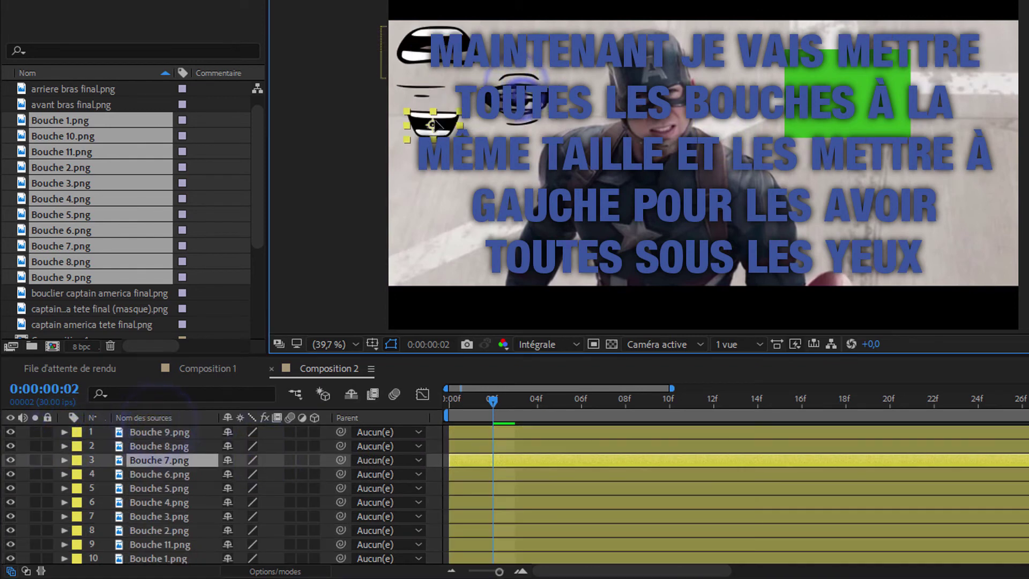
mouse_move(514, 150)
left_mouse_down()
mouse_move(423, 161)
mouse_move(453, 258)
left_mouse_up()
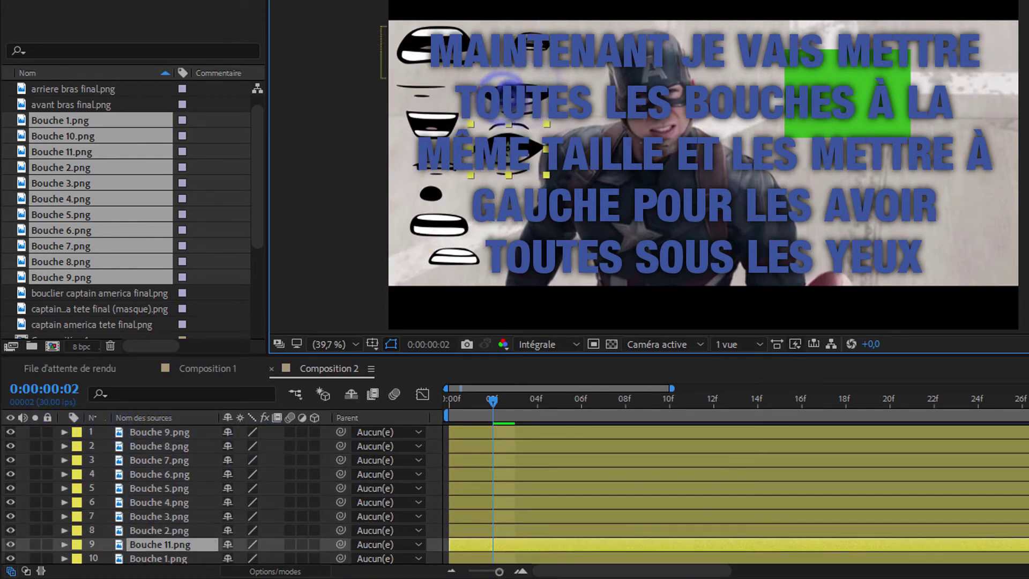
- Fine-tune the scale of individual mouths, including Bouche 3, the top-right mouth and Bouche 10
left_click(448, 245)
left_click(64, 516)
left_click_drag(242, 528, 252, 527)
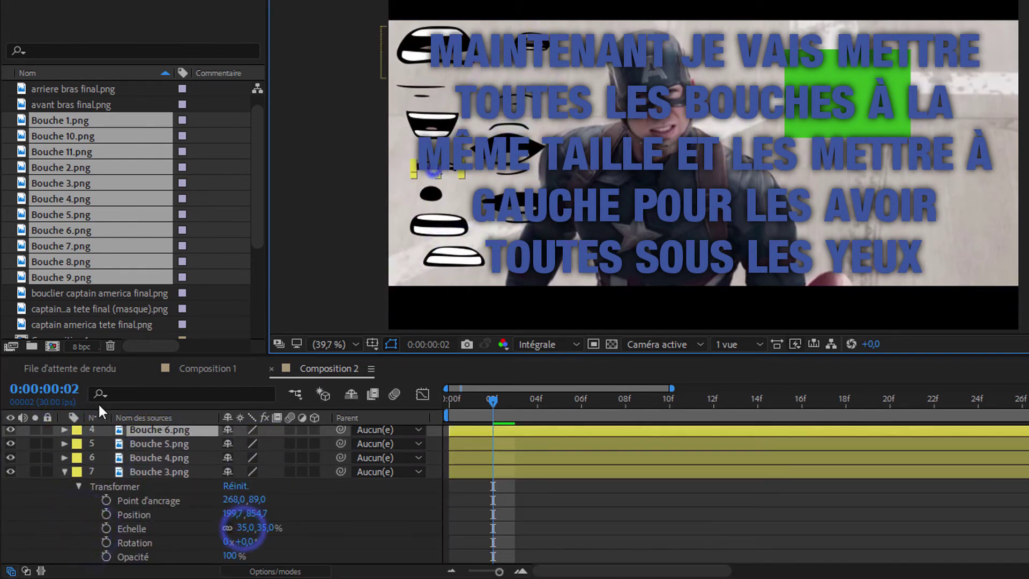
left_click(64, 472)
left_click(64, 432)
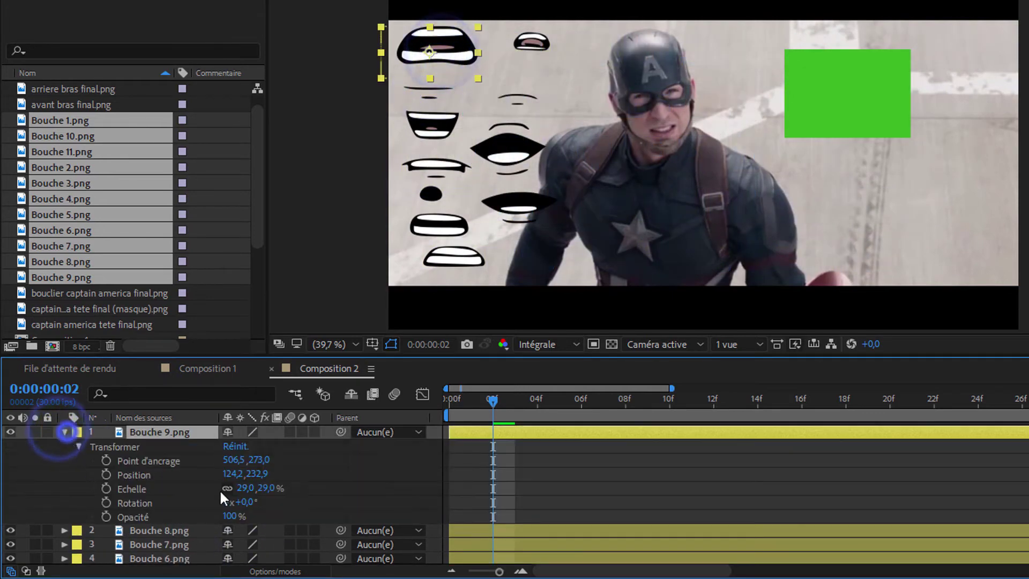
left_click(524, 44)
mouse_move(244, 519)
left_mouse_down()
mouse_move(257, 519)
mouse_move(236, 528)
mouse_move(249, 528)
mouse_move(231, 515)
left_mouse_up()
left_click(512, 101)
left_click(65, 472)
left_click(65, 472)
left_click(64, 471)
left_click(63, 528)
left_click(64, 470)
- Save the project and paste a copy of Bouche 3 lower in the layer stack
left_click(168, 473)
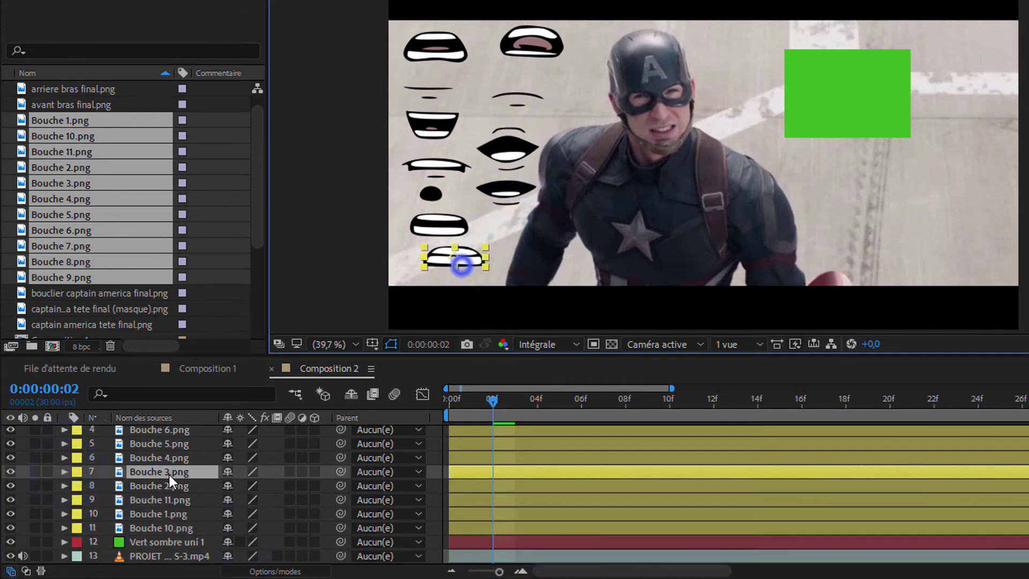
key("ctrl+s")
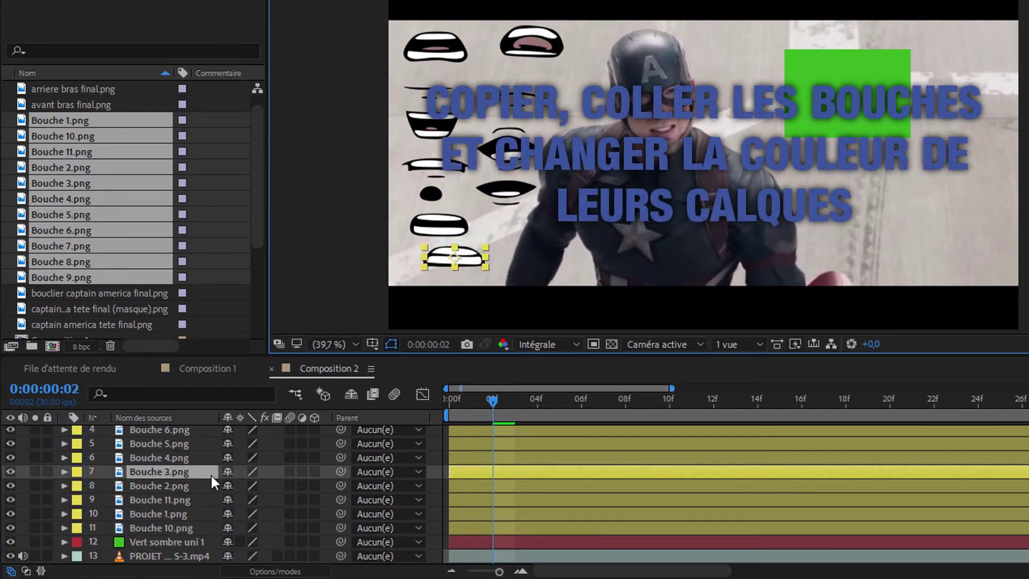
key("ctrl+c")
key("ctrl+v")
left_click_drag(159, 472, 156, 529)
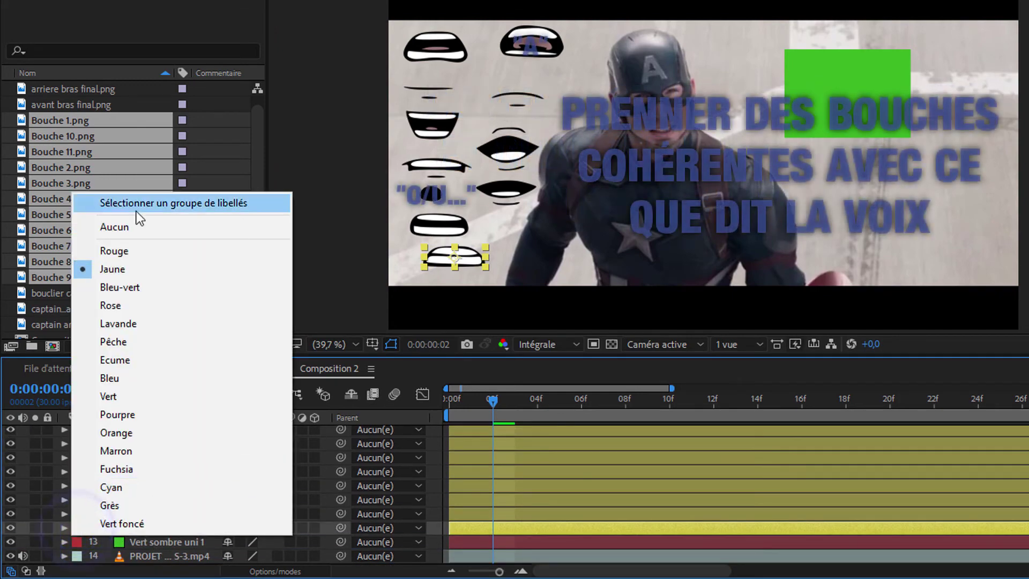
- Label the Bouche 3 copy red and the solid green, fit it in the rectangle, and split it at 06f
left_click(117, 252)
left_click(120, 541)
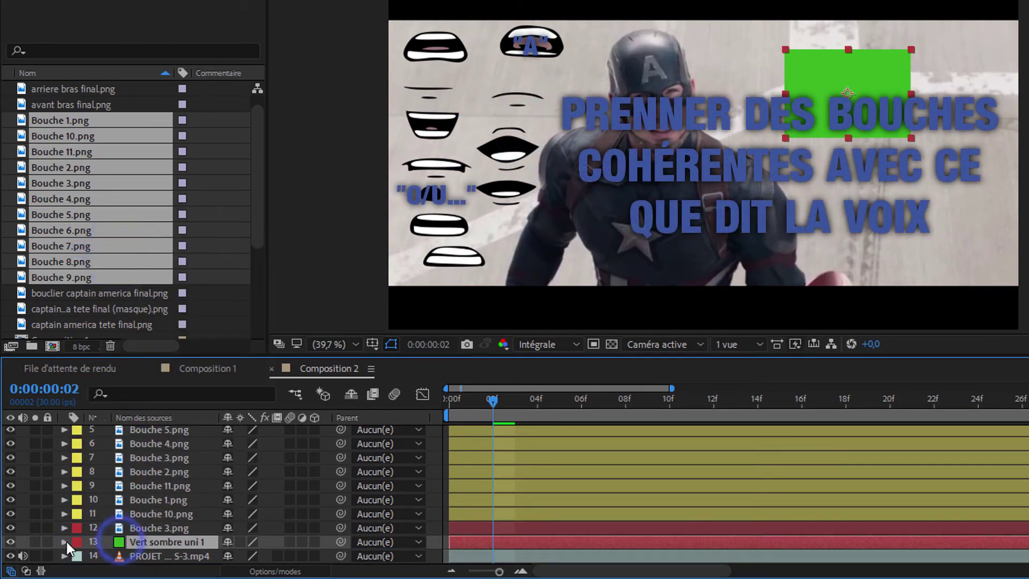
left_click(74, 542)
left_click(127, 403)
left_click(145, 528)
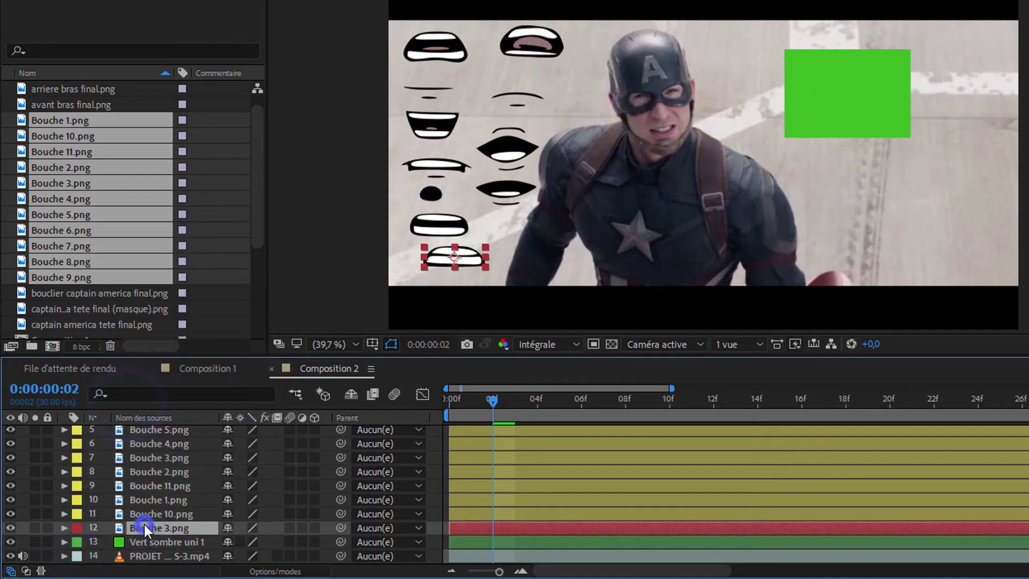
left_click_drag(440, 251, 829, 90)
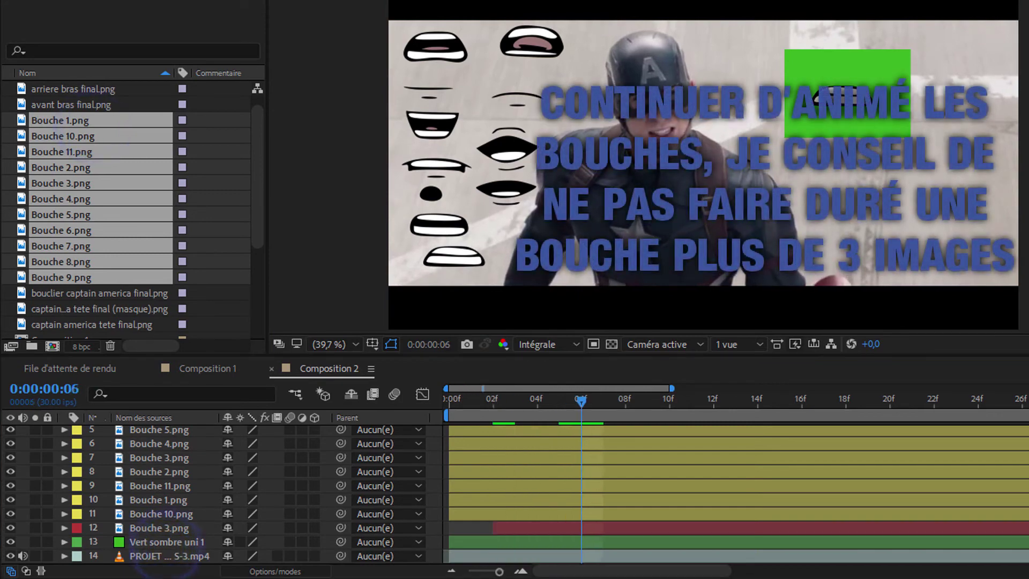
left_click(33, 1)
left_click(93, 148)
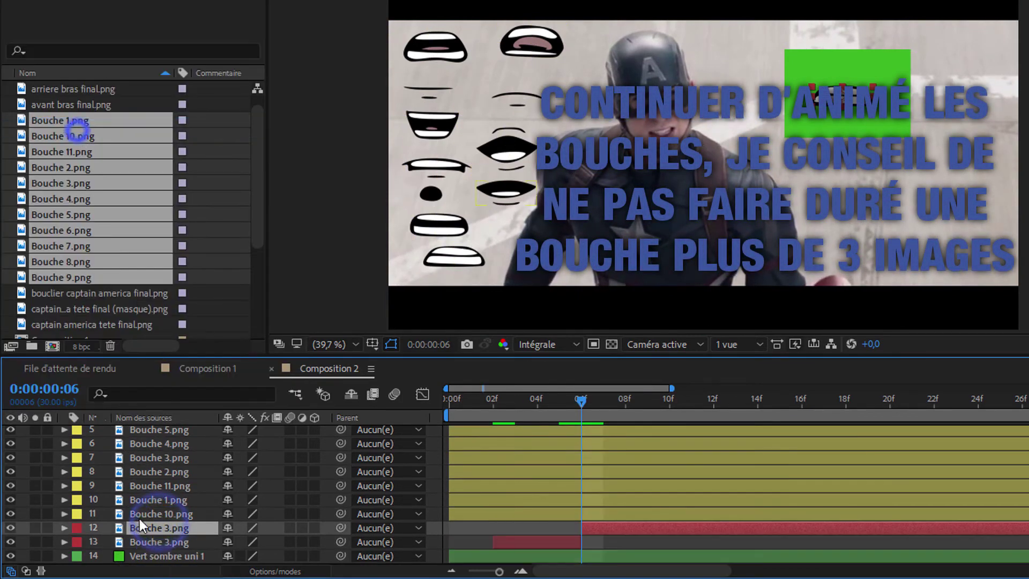
- Paste a copy of the Bouche 1 mouth and trim it to end at 02f
left_click(432, 89)
key("ctrl+c")
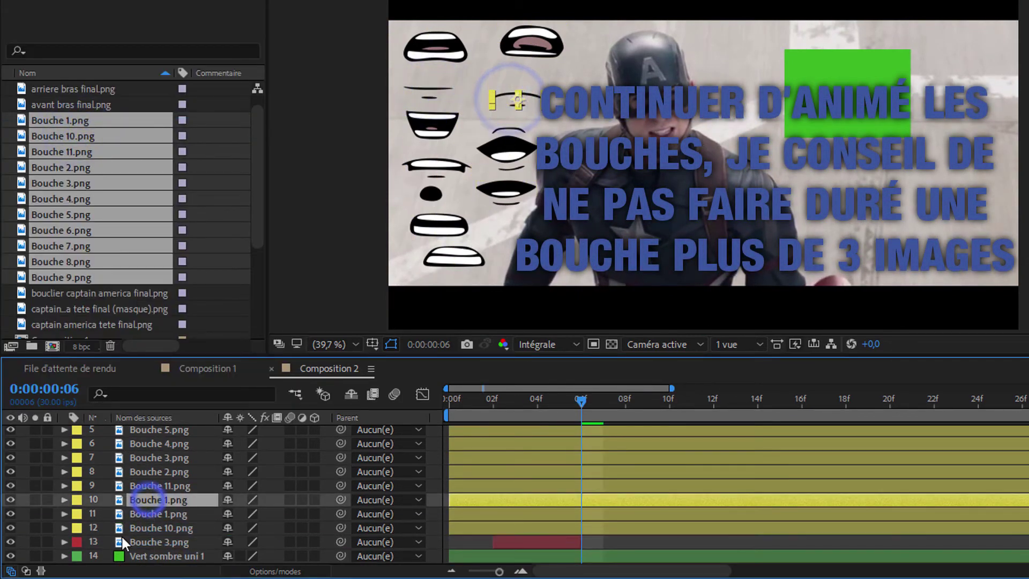
left_click(70, 527)
key("ctrl+v")
left_click(498, 407)
left_click(32, 1)
left_click(92, 138)
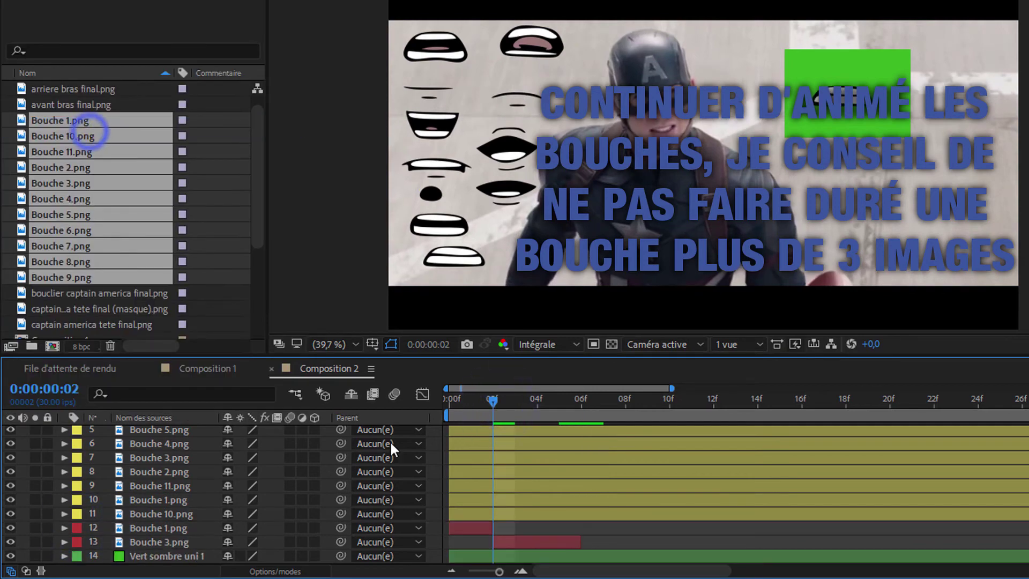
left_click(467, 402)
- Preview the lip-sync and trim the Bouche 3 copy to end at 04f
key("space")
left_click(523, 402)
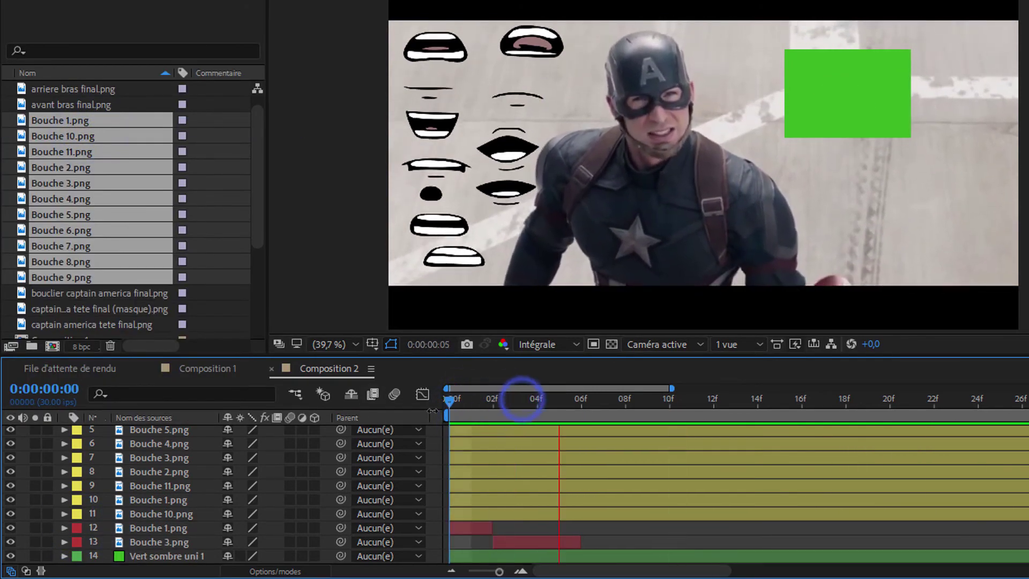
left_click_drag(499, 394, 515, 399)
left_click_drag(579, 541, 512, 547)
- Paste a red-labelled Bouche 2 copy and delete its split-off first part
left_click(526, 41)
key("ctrl+c")
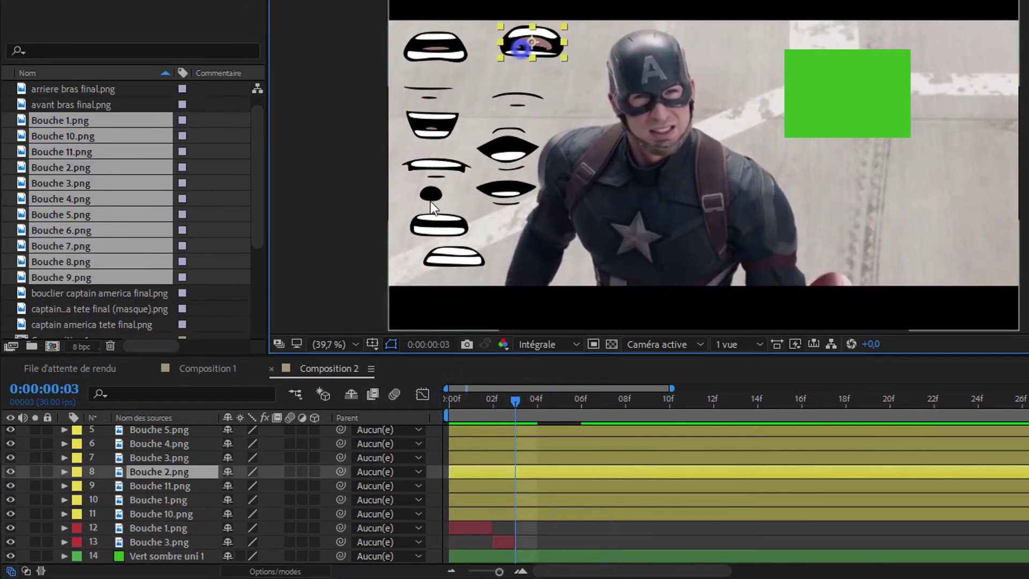
left_click(70, 528)
key("ctrl+v")
left_click(75, 528)
left_click(124, 251)
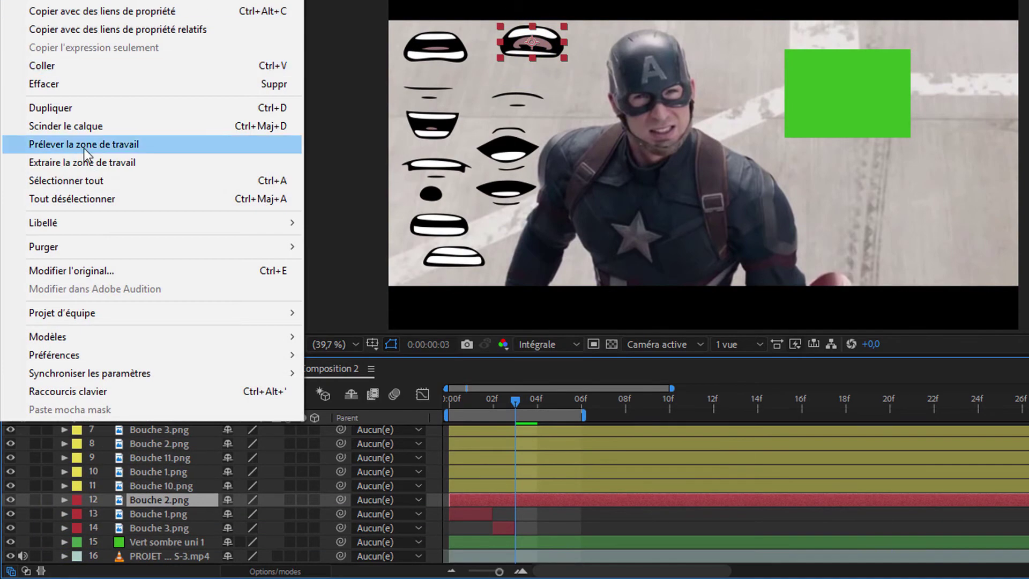
left_click(94, 125)
key("alt+]")
left_click(159, 513)
key("Delete")
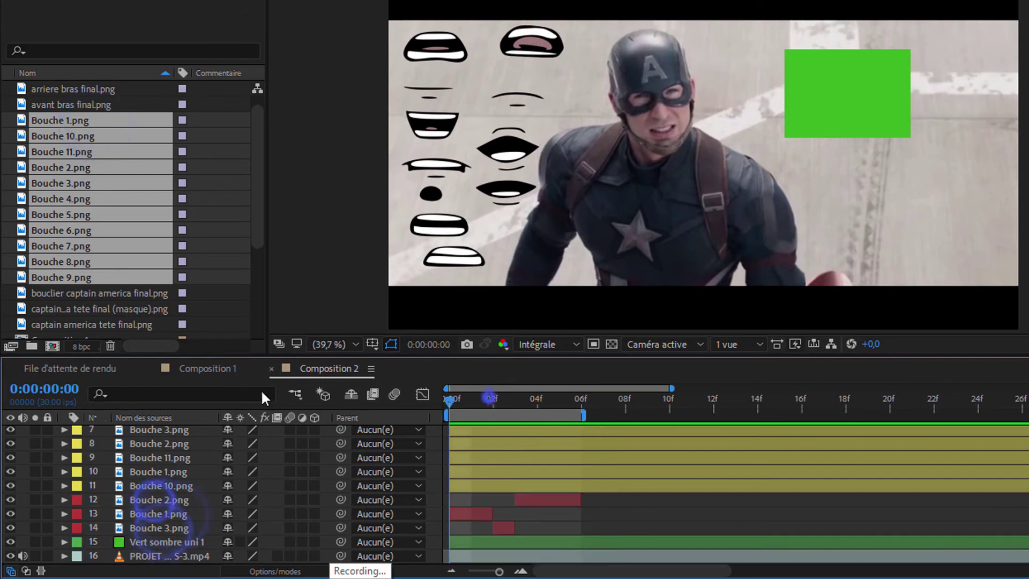
- Move Bouche 3 above Bouche 1 and extend the preview range to 14f
left_click(471, 400)
left_click_drag(158, 528, 155, 513)
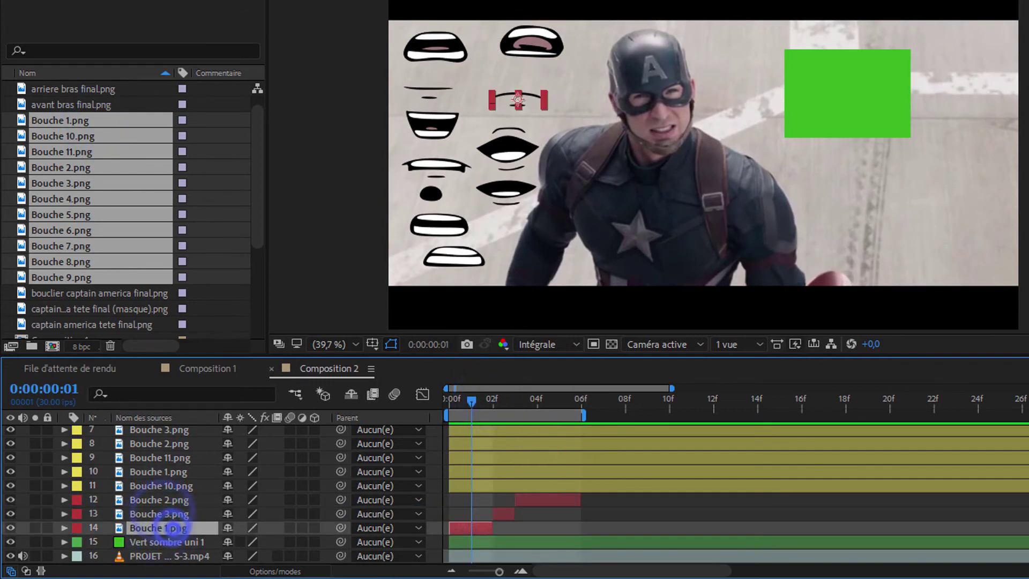
left_click(536, 500)
left_click(556, 400)
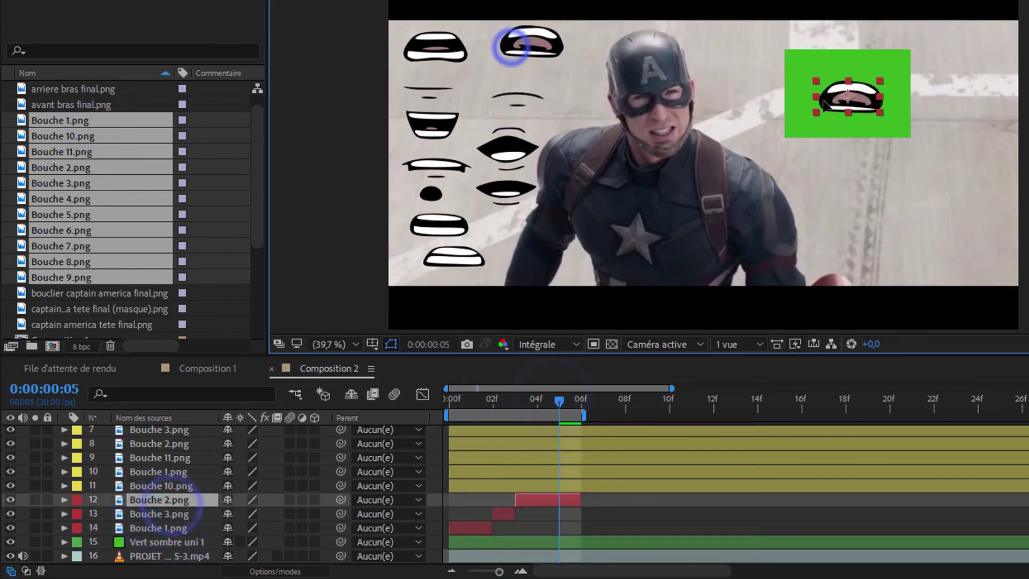
left_click_drag(469, 399, 492, 399)
left_click_drag(582, 414, 759, 416)
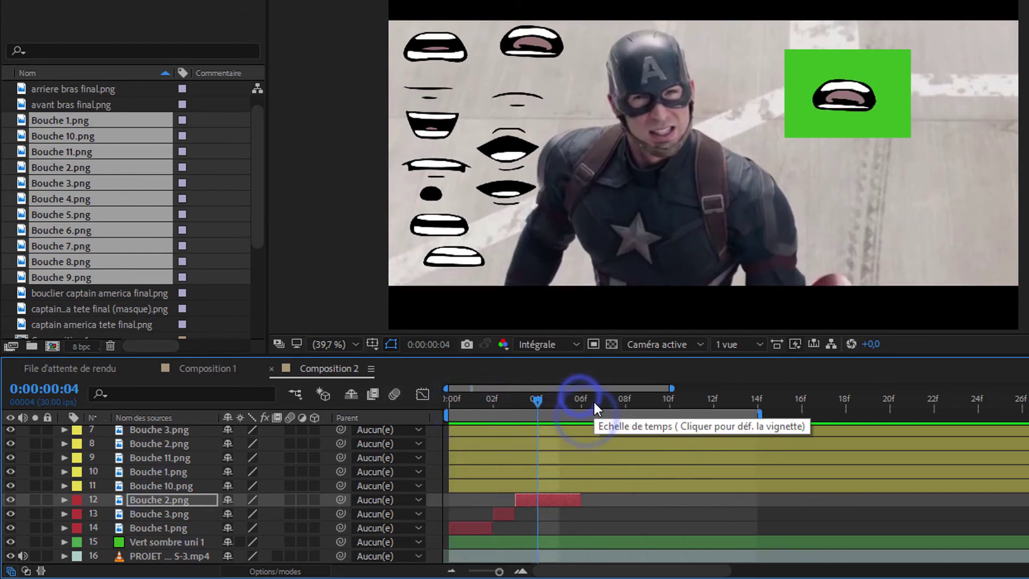
left_click(580, 400)
- Duplicate the Bouche 3 copy and move the duplicate to start at 06f
left_click(166, 485)
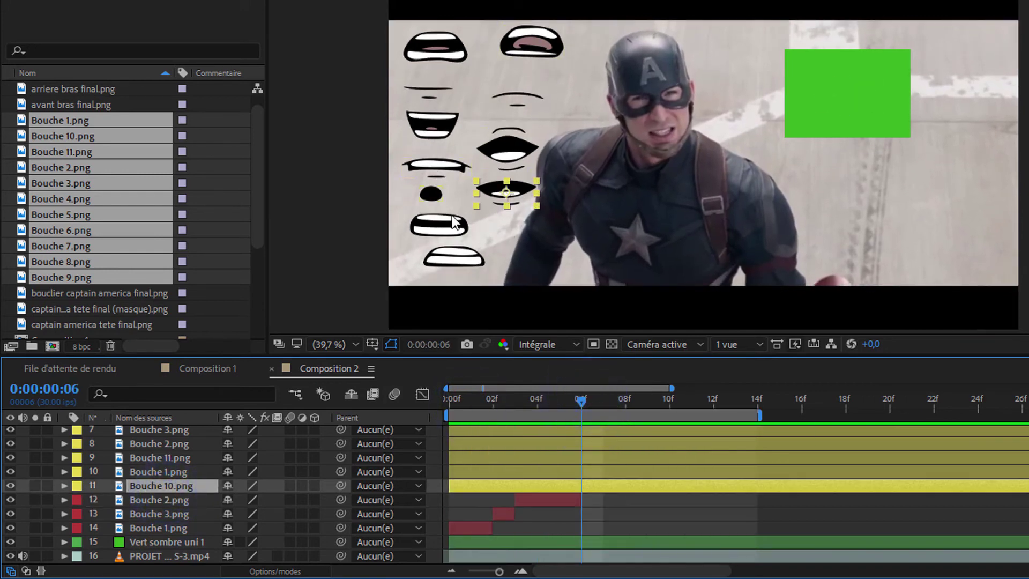
left_click(452, 254)
left_click(170, 511)
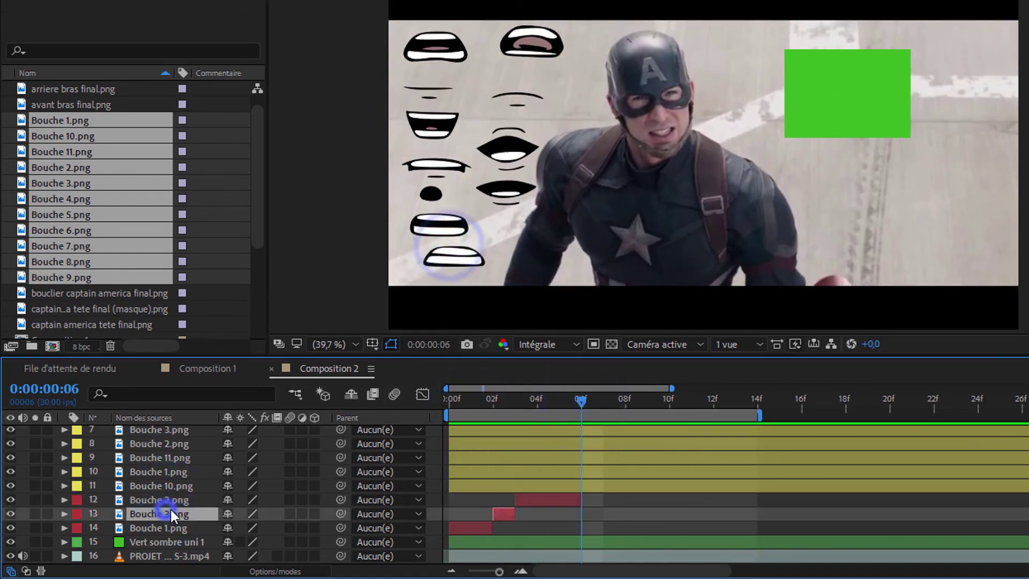
key("ctrl+d")
left_click_drag(504, 513, 592, 513)
- Label the black-dot Bouche 5 mouth red, split it at the playhead, and fit it in the rectangle
left_click(430, 193)
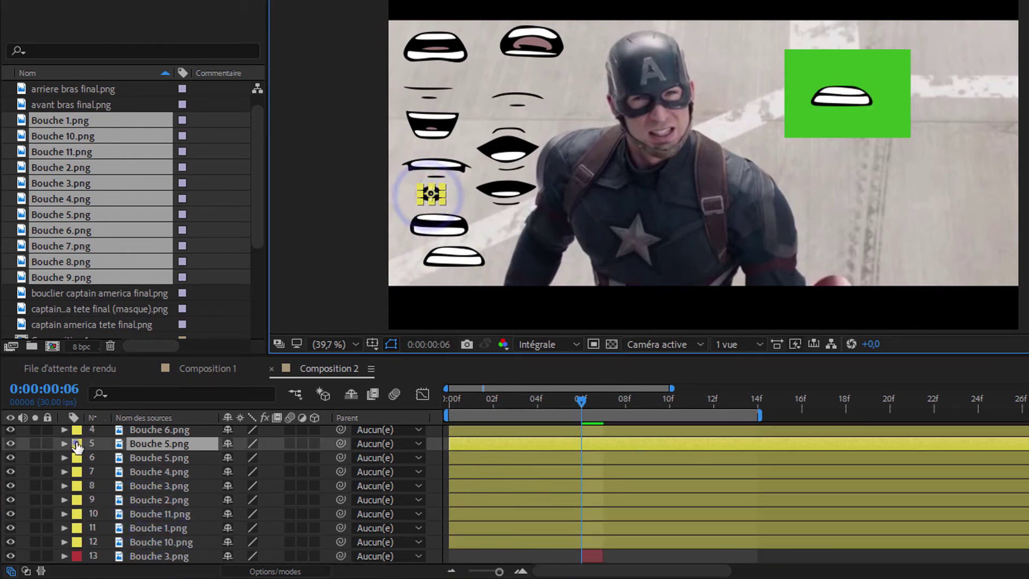
left_click(77, 443)
left_click(149, 166)
left_click(80, 126)
left_click(649, 406)
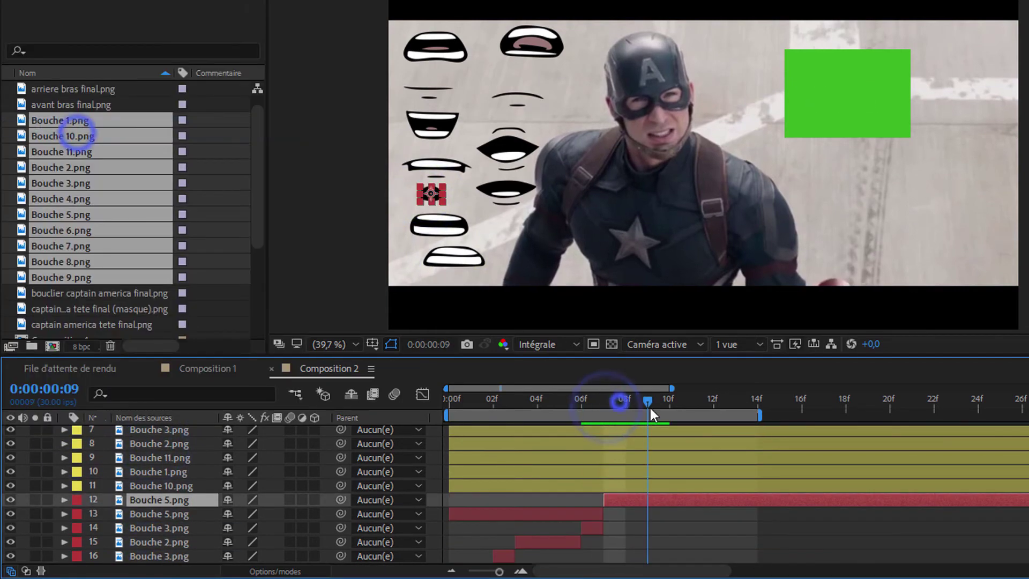
left_click(80, 129)
left_click_drag(501, 399, 625, 401)
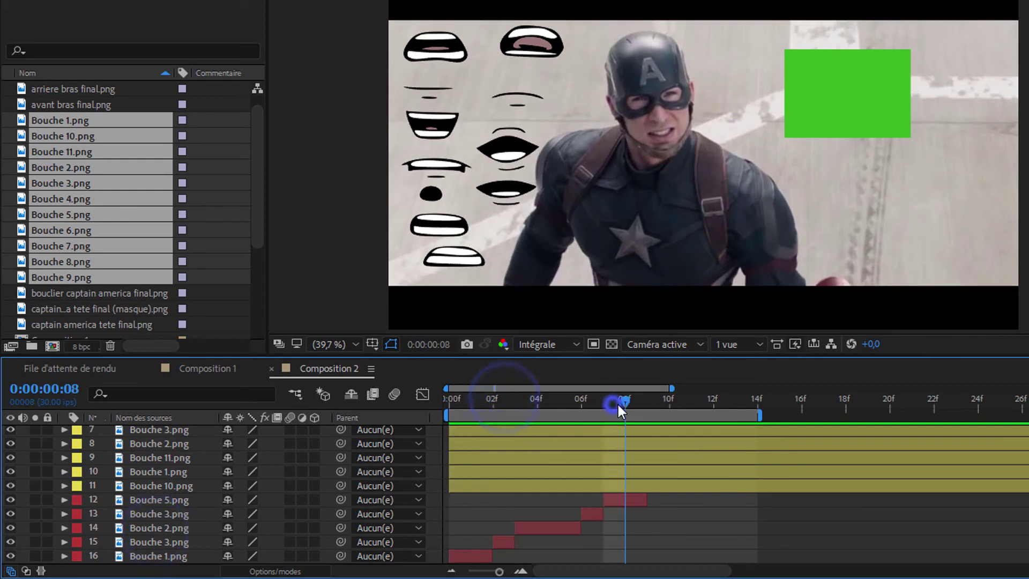
left_click_drag(434, 199, 846, 98)
- Paste another Bouche 2 copy trimmed to 09f–12f and scrub to check the timing
key("space")
left_click(650, 399)
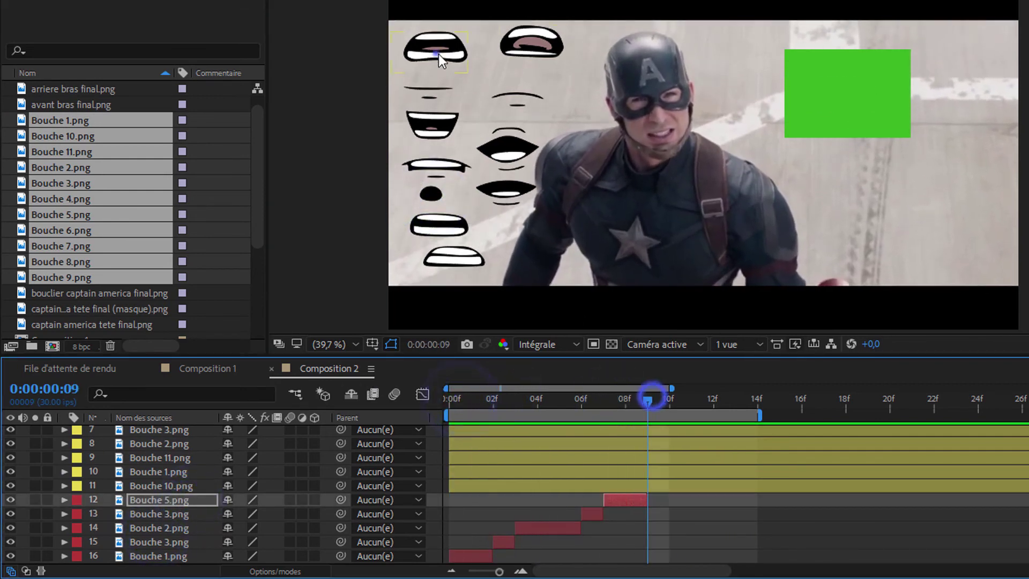
left_click(532, 42)
left_click(152, 528)
key("ctrl+c")
left_click(554, 499)
key("ctrl+v")
key("bracketleft")
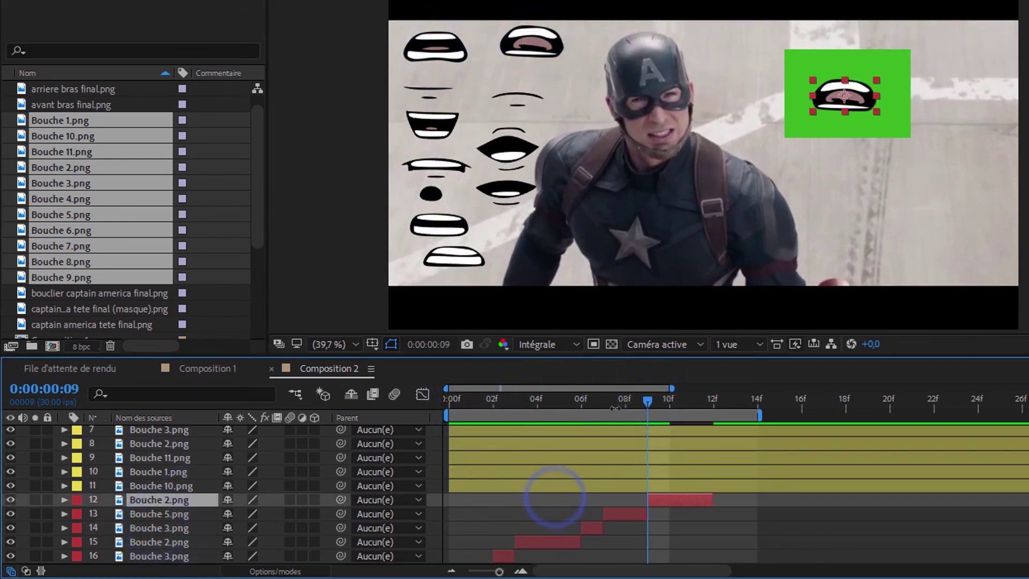
left_click_drag(653, 402, 699, 403)
mouse_move(536, 399)
left_mouse_down()
mouse_move(442, 399)
mouse_move(647, 402)
left_mouse_up()
- Hide every layer except the red mouth layers and green solid, then preview the animation
left_click(182, 477)
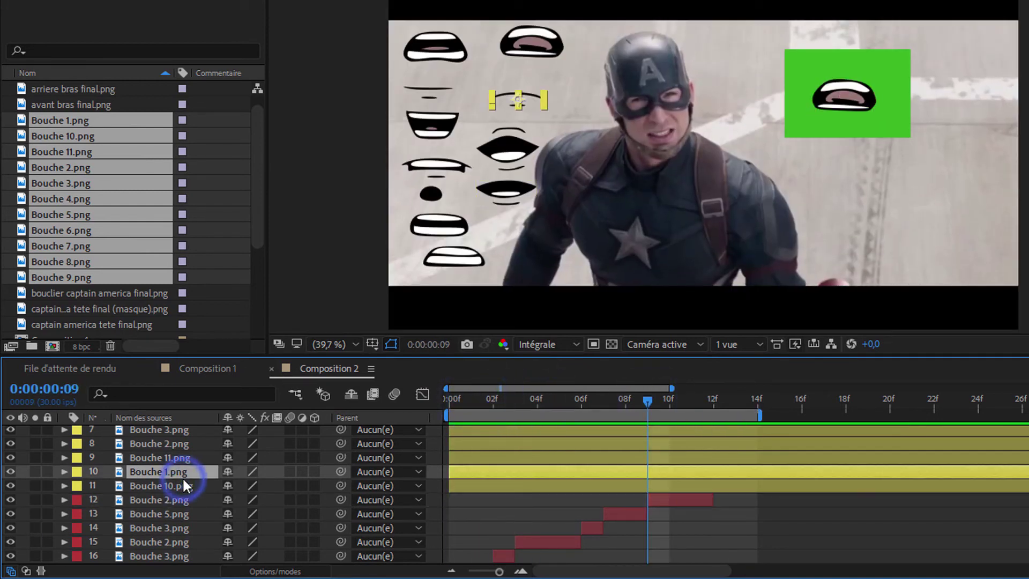
key("ctrl+a")
left_click(134, 501, "ctrl")
left_click(149, 513, "ctrl")
left_click(145, 528, "ctrl")
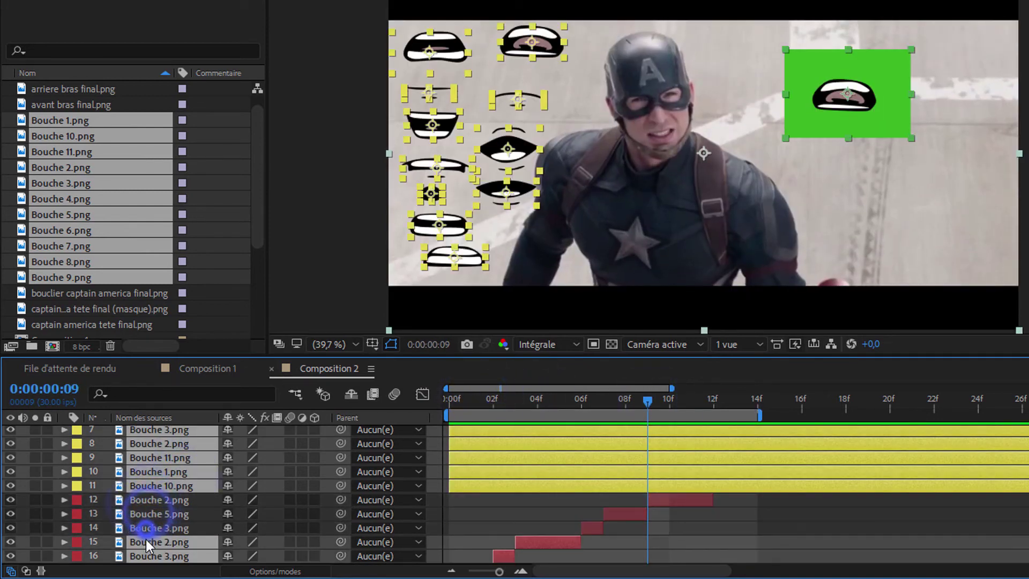
left_click(145, 542, "ctrl")
left_click(146, 556, "ctrl")
scroll(144, 552, "down", 3)
left_click(144, 542, "ctrl")
left_click(157, 528, "ctrl")
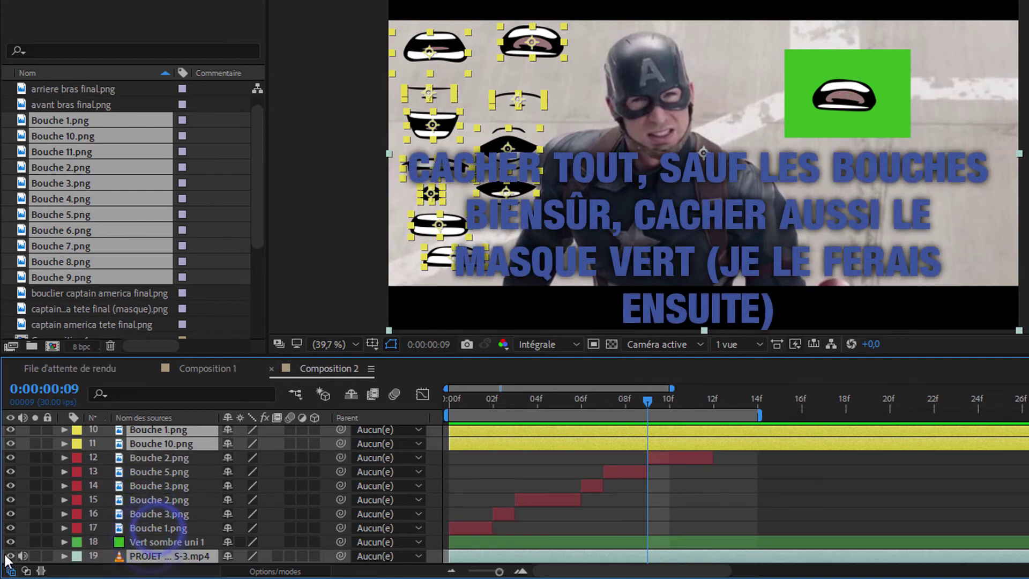
left_click(10, 556)
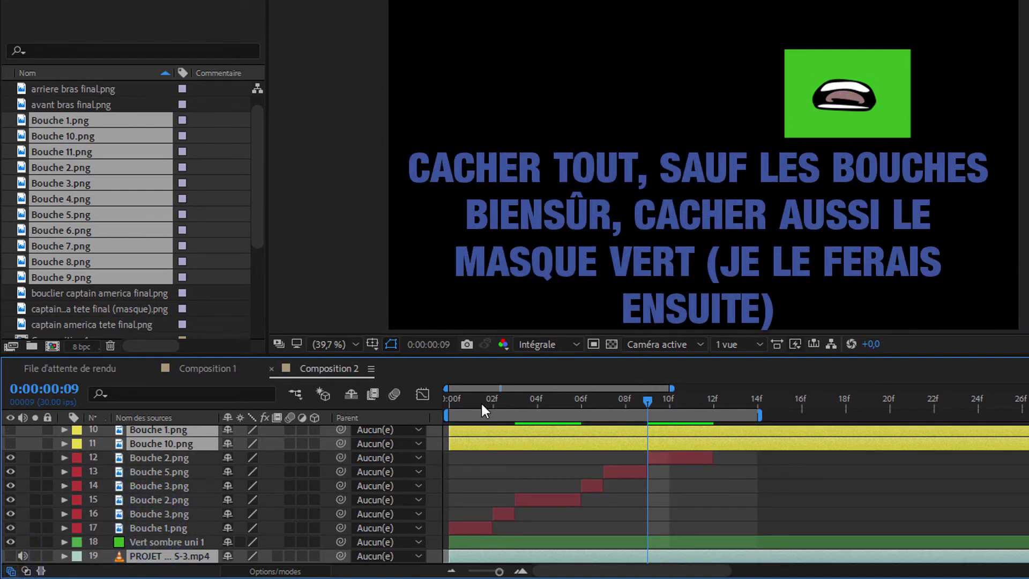
key("space")
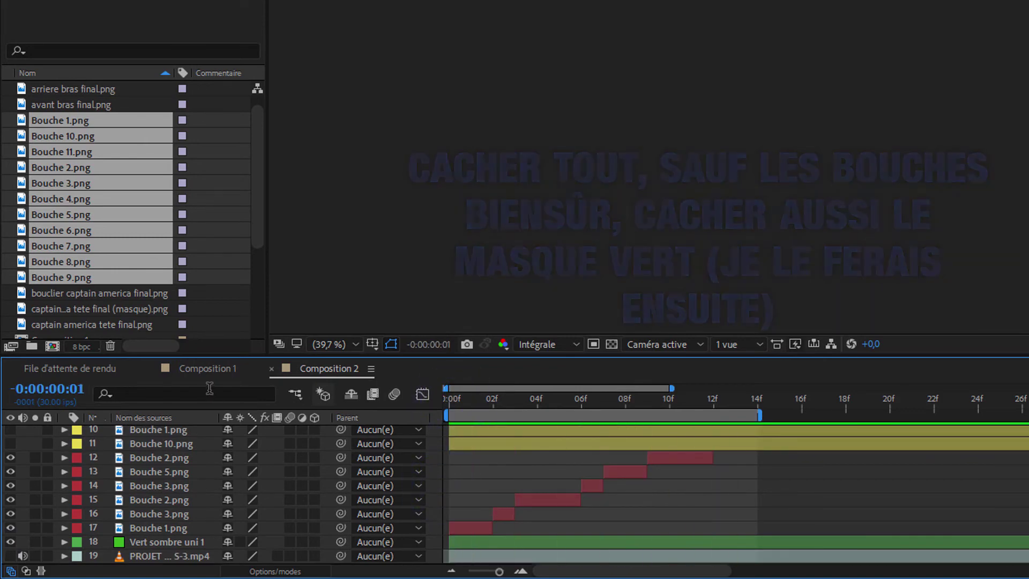
- Drag Composition 2 into Composition 1 as its top layer
left_click(209, 368)
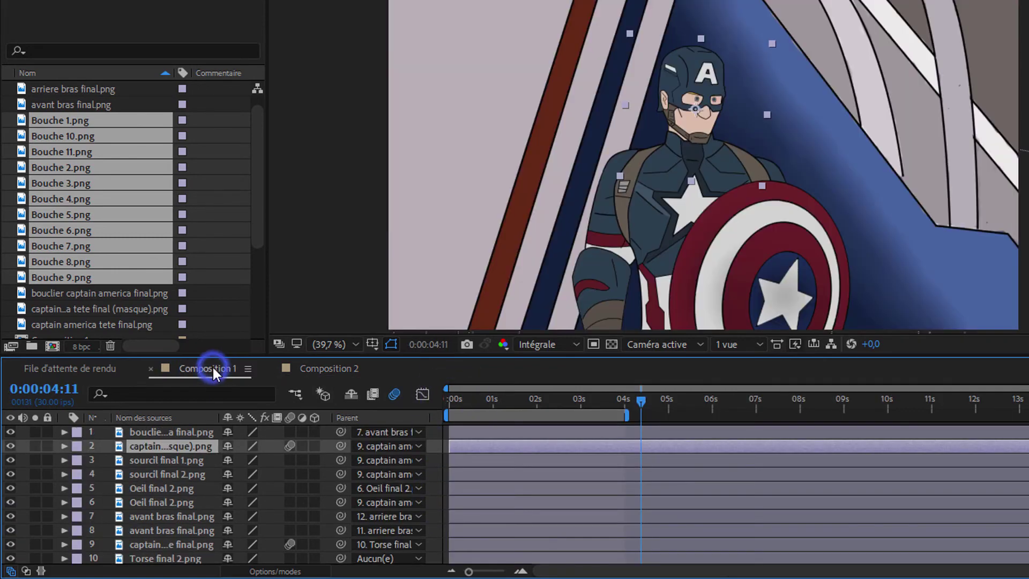
left_click_drag(256, 203, 255, 223)
scroll(254, 299, "down", 3)
left_click_drag(42, 198, 168, 430)
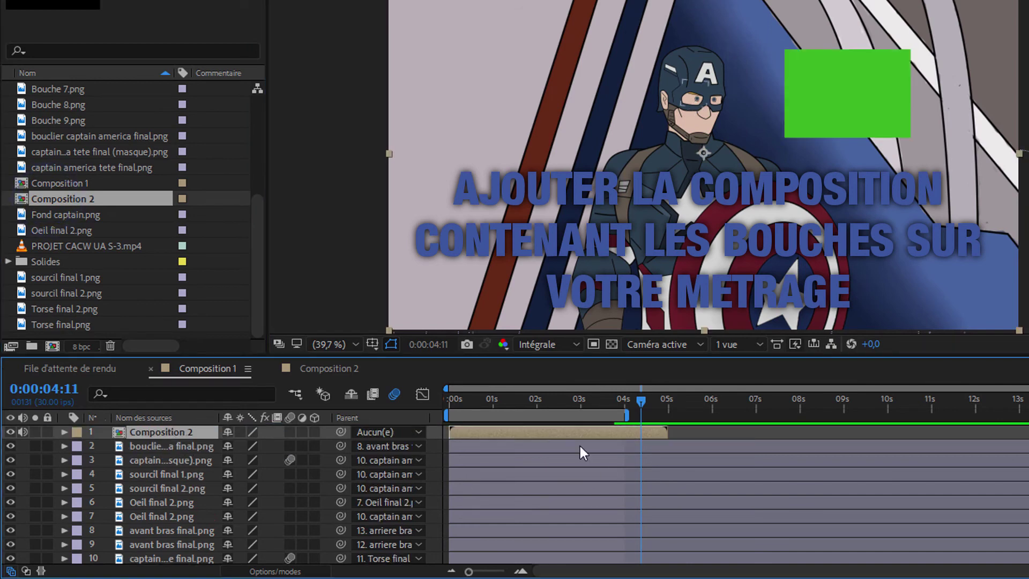
left_click(452, 399)
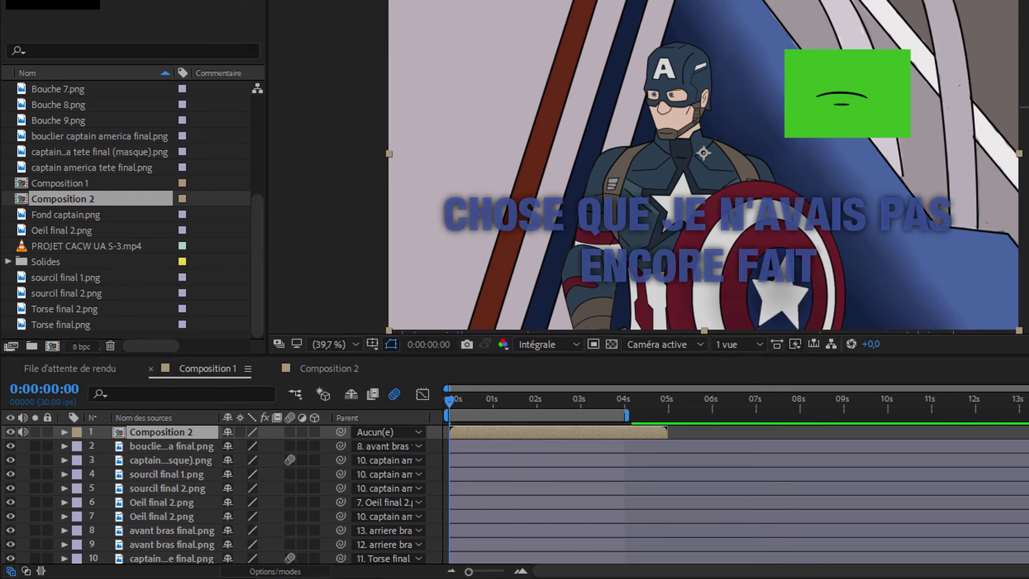
left_click(333, 369)
left_click(208, 370)
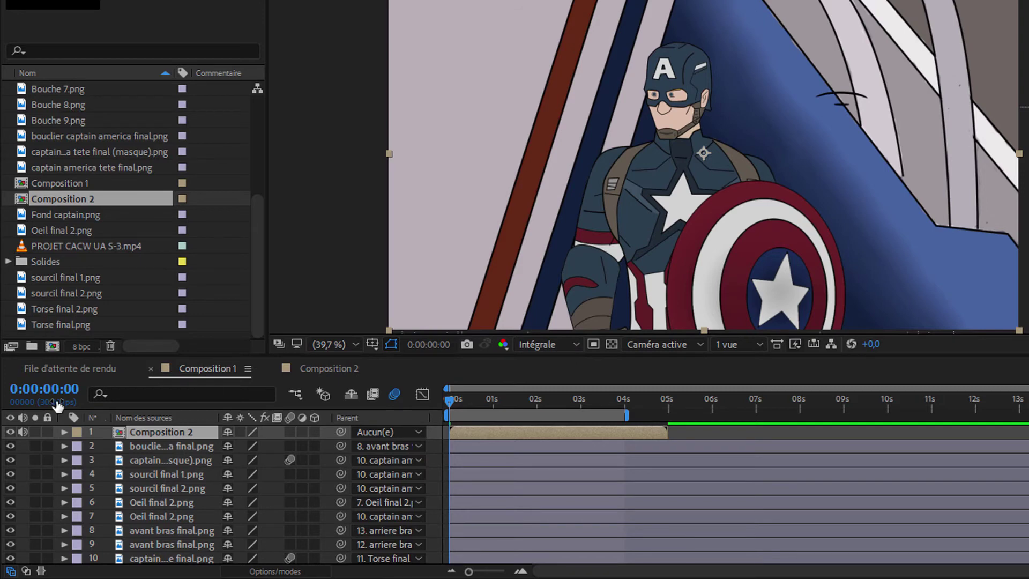
- Position the mouth composition over Captain America's lips and scale it to about 25 %
left_click(64, 432)
left_click(79, 446)
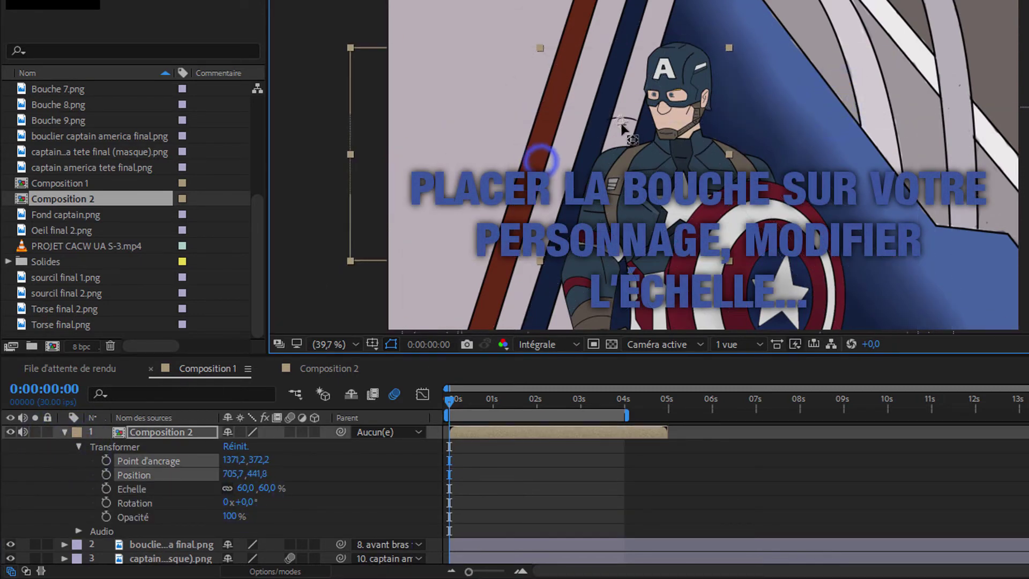
left_click(331, 344)
left_click(368, 242)
left_click_drag(367, 242, 392, 172)
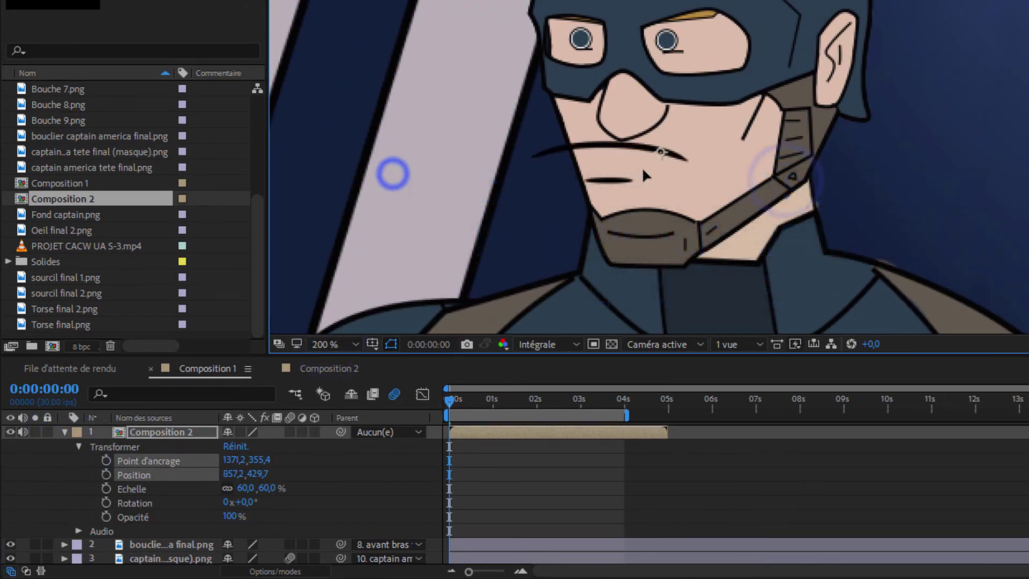
left_click_drag(244, 489, 228, 489)
left_click_drag(664, 164, 632, 179)
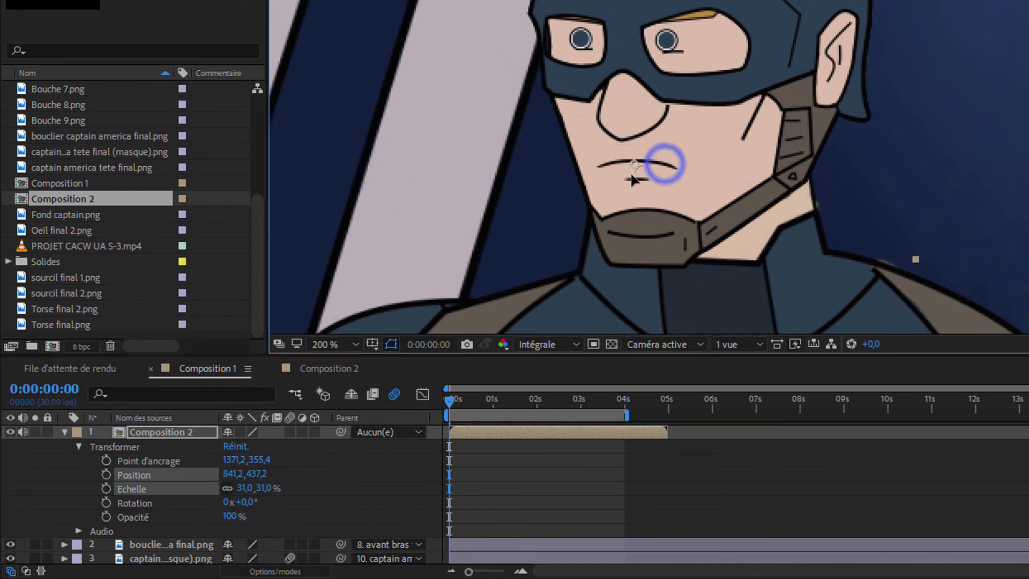
left_click_drag(246, 489, 240, 488)
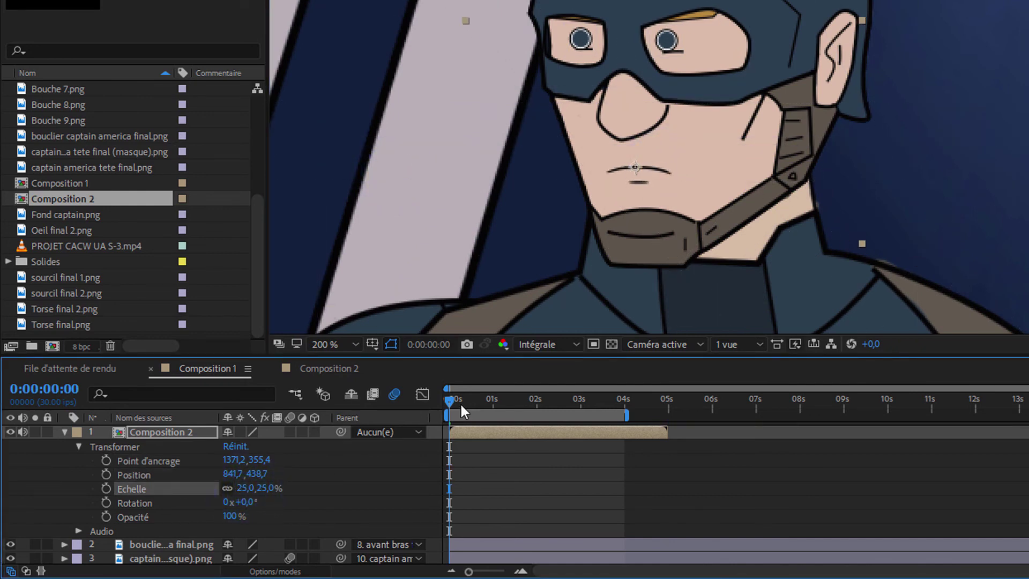
left_click(64, 432)
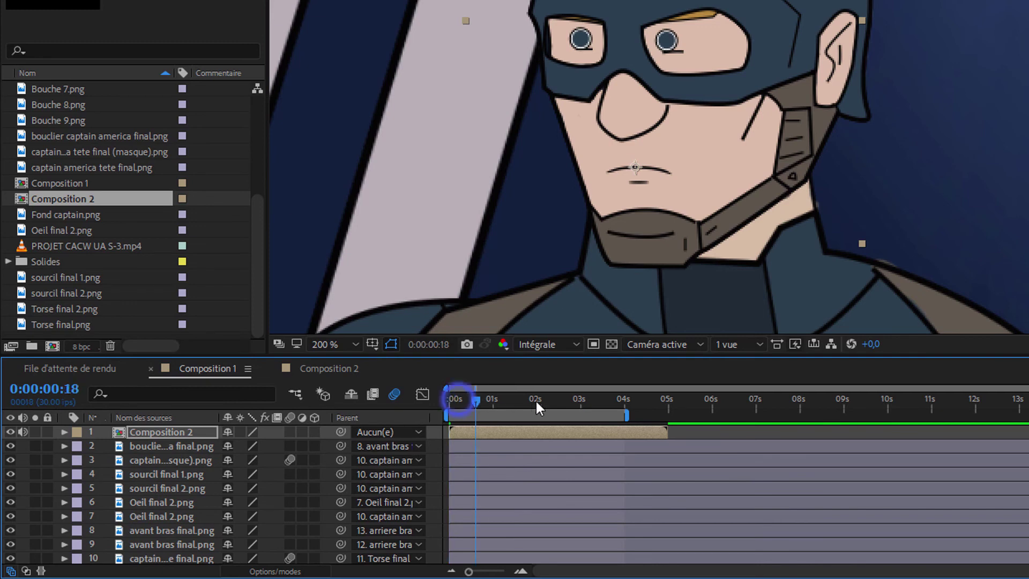
left_click_drag(535, 400, 604, 406)
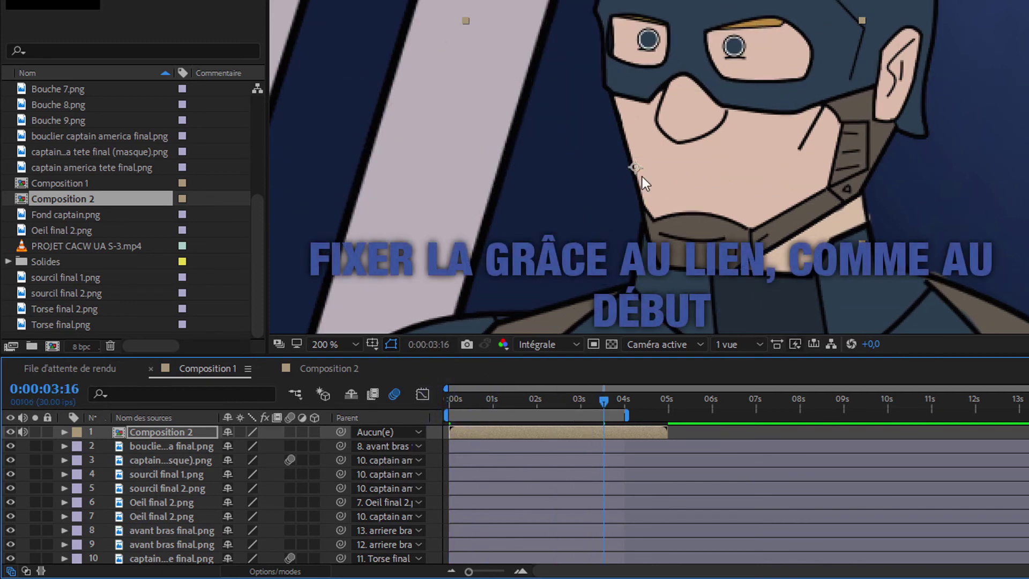
- Parent the mouth layer to layer 10 and set the work area to 00f–11f
key("Home")
mouse_move(341, 432)
left_mouse_down()
mouse_move(179, 573)
mouse_move(161, 558)
left_mouse_up()
left_click_drag(518, 398, 449, 400)
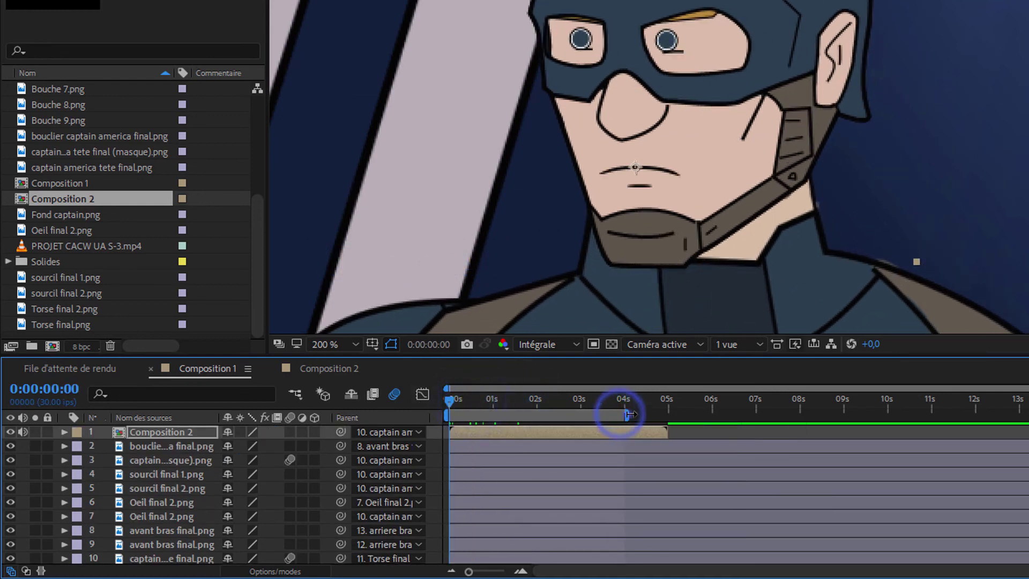
left_click_drag(626, 415, 461, 415)
left_click_drag(487, 572, 503, 572)
left_click_drag(652, 399, 906, 408)
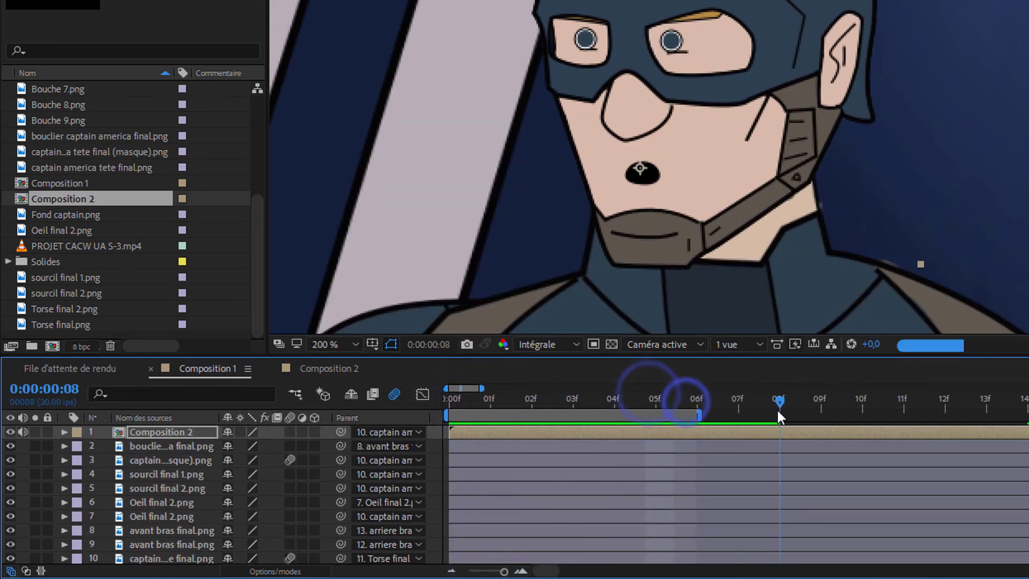
left_click_drag(700, 416, 809, 421)
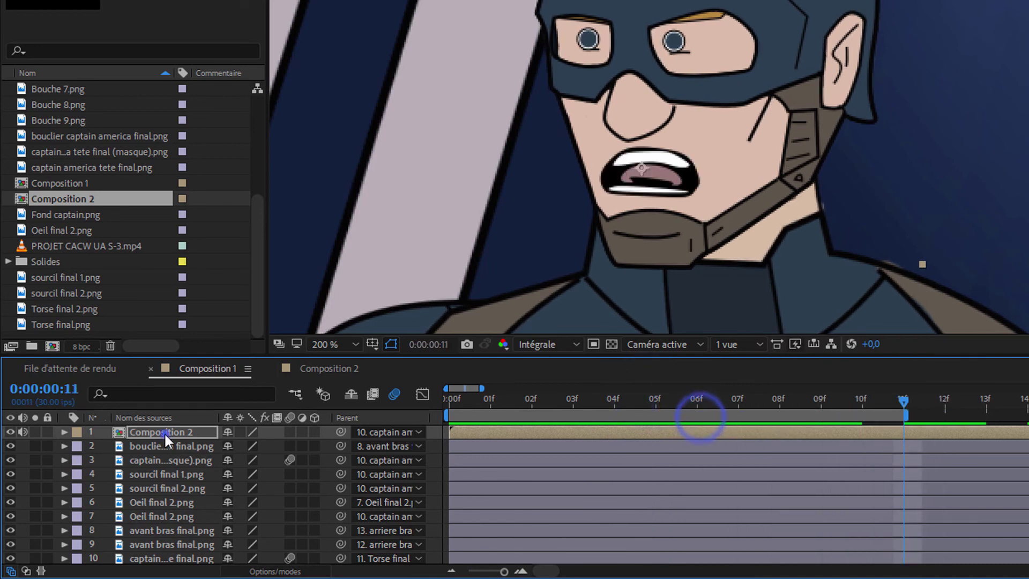
- Enlarge the mouth to 86,9 %, nudge it onto the face, and preview the lip-sync
left_click(65, 432)
left_click_drag(241, 488, 251, 488)
left_click(670, 191)
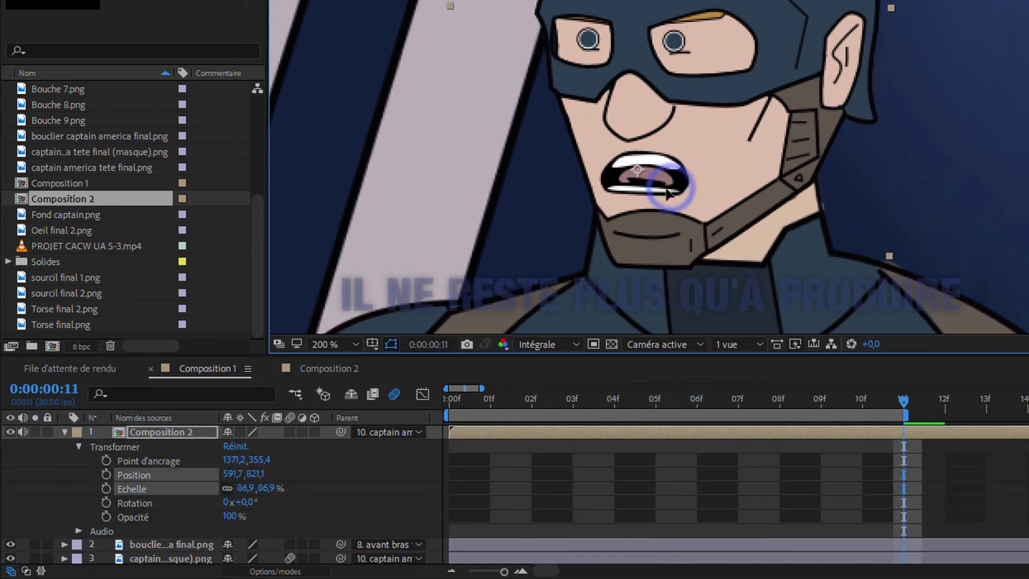
left_click_drag(668, 193, 676, 201)
key("space")
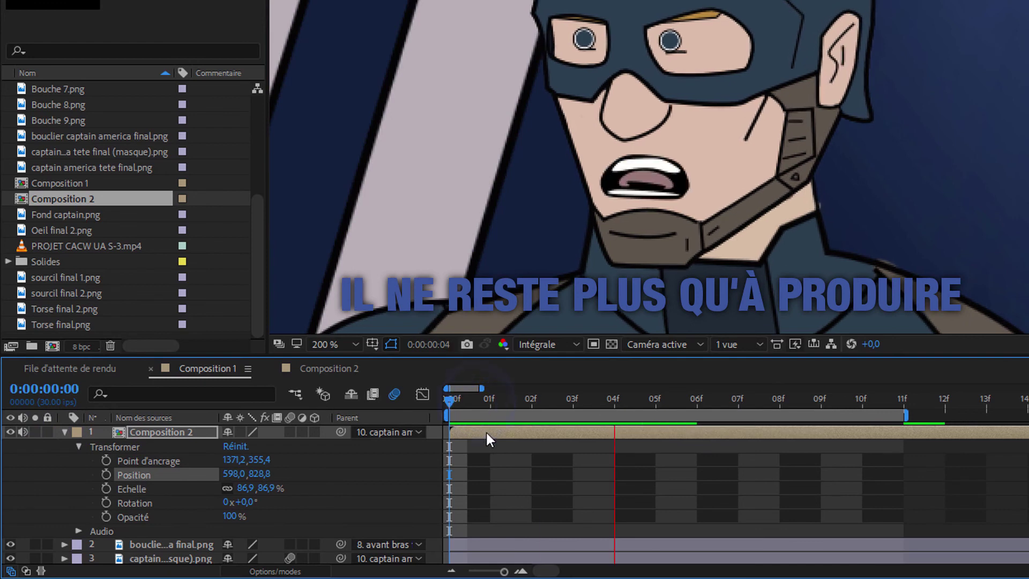
left_click(348, 345)
left_click(402, 62)
left_click(332, 294)
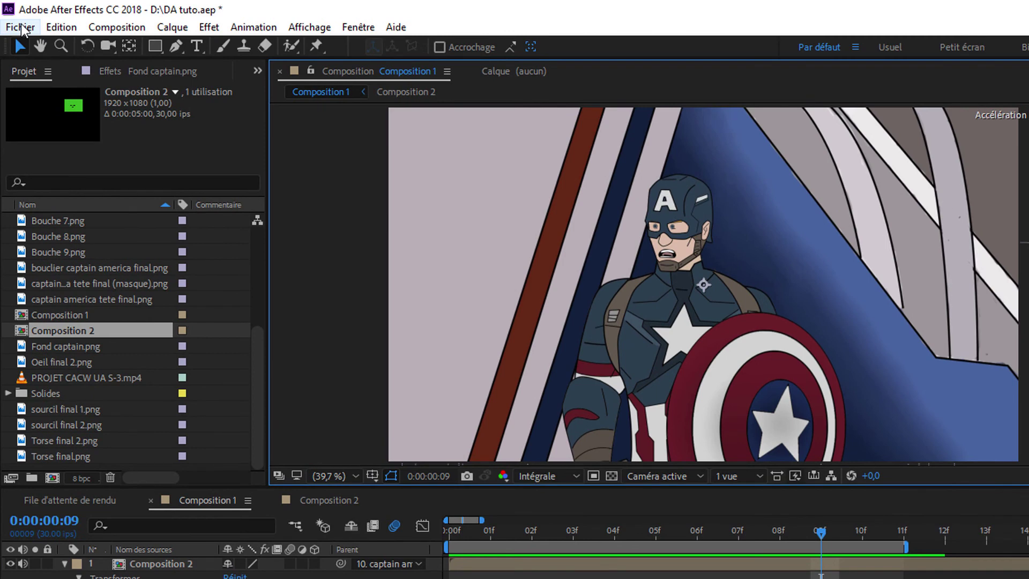
- Queue Composition 1 for rendering with customised Rendu optimal settings and AVI output, then set the destination
left_click(21, 28)
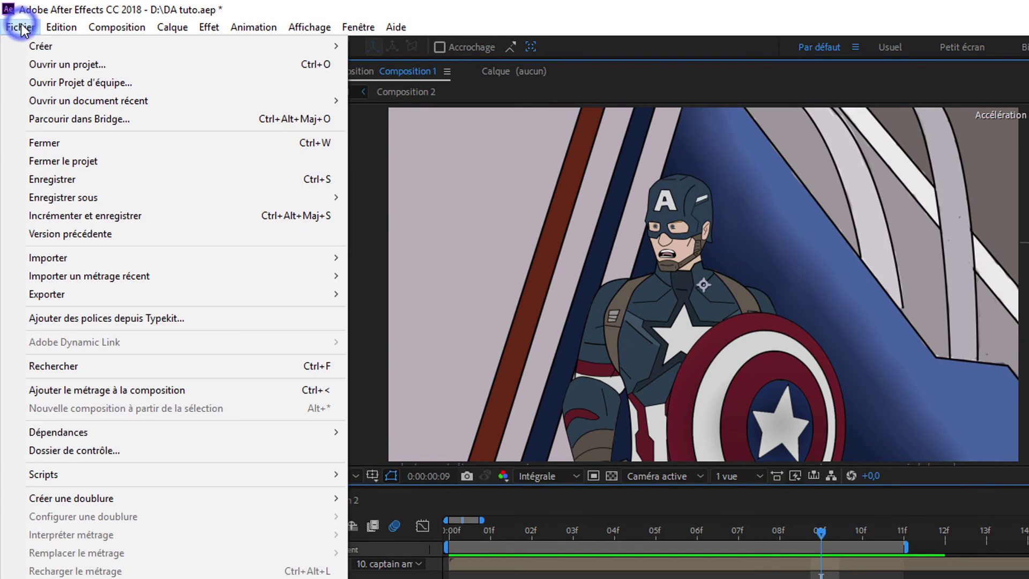
left_click(287, 297)
left_click(377, 314)
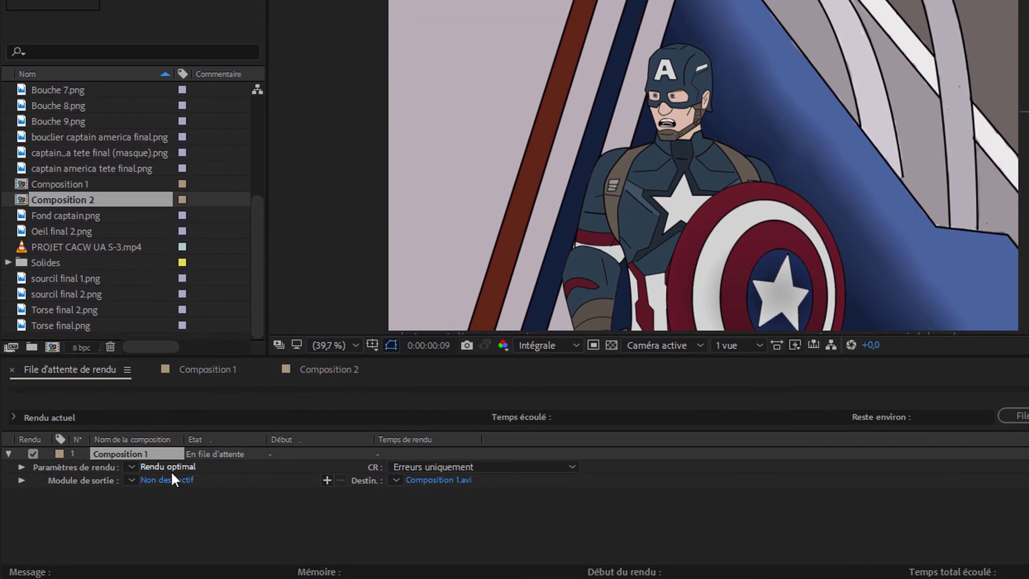
left_click(169, 467)
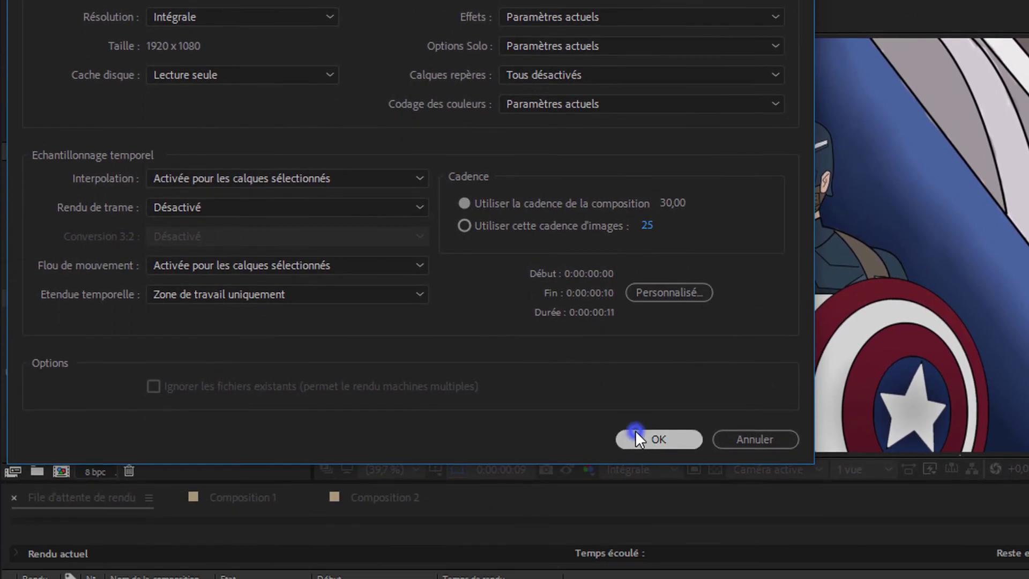
left_click(658, 526)
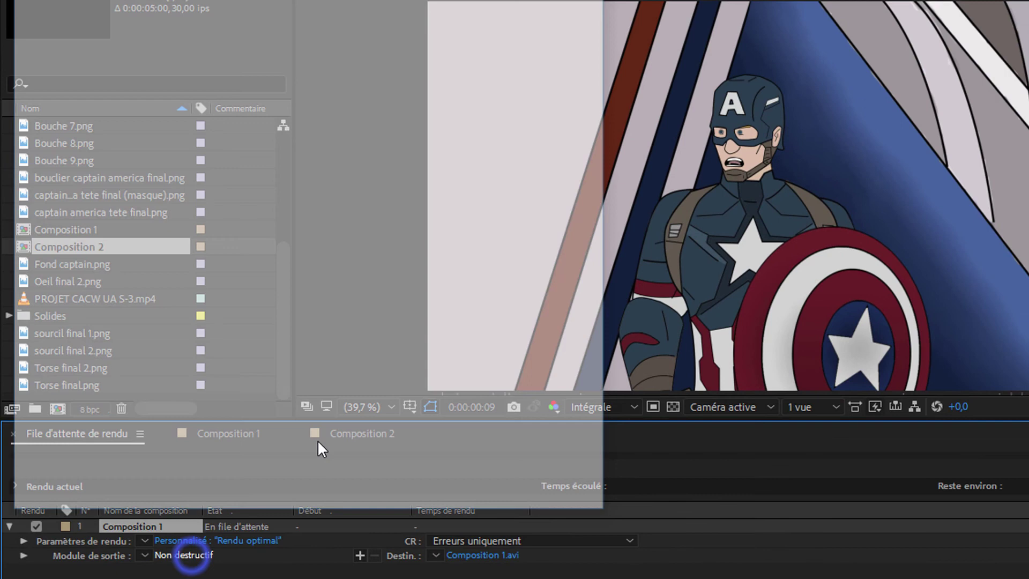
left_click(192, 555)
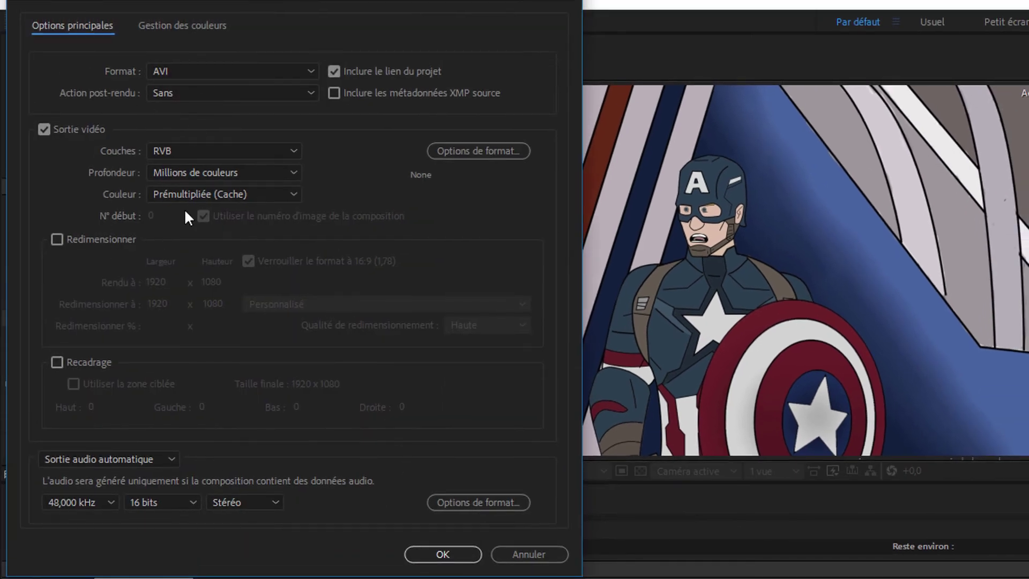
left_click(462, 558)
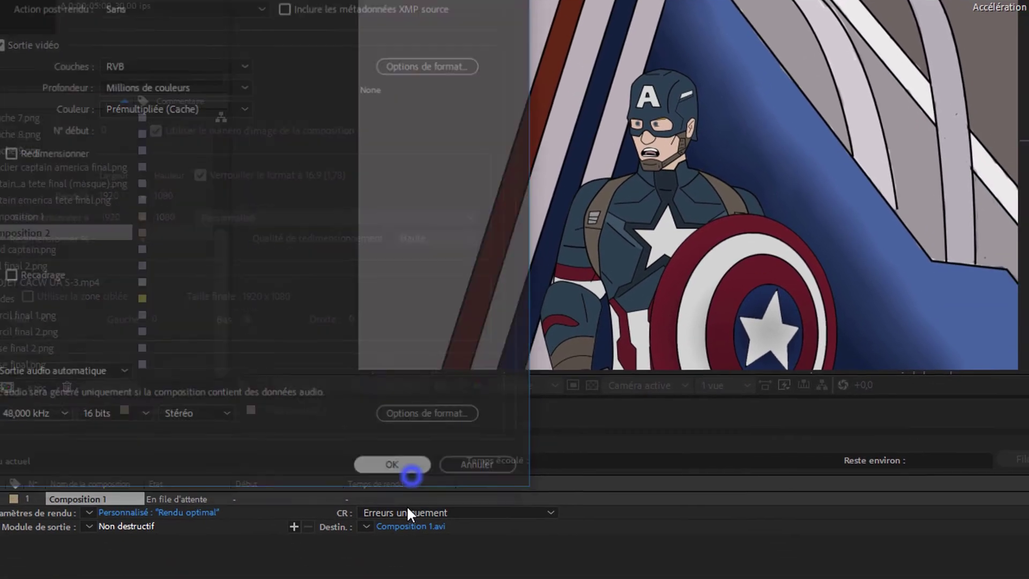
left_click(385, 483)
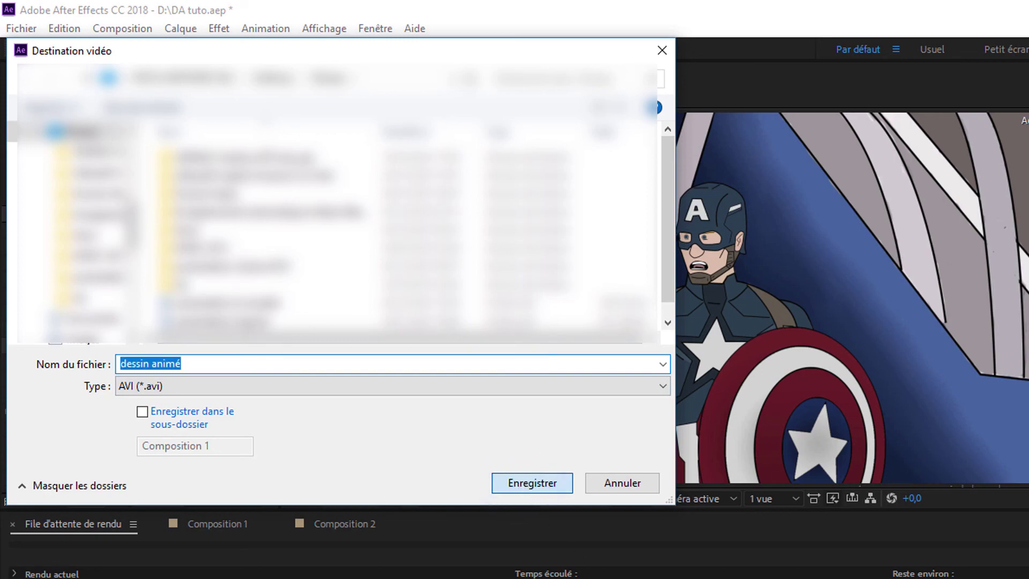
- Save the output as dessin animé.avi and start the render
key("Return")
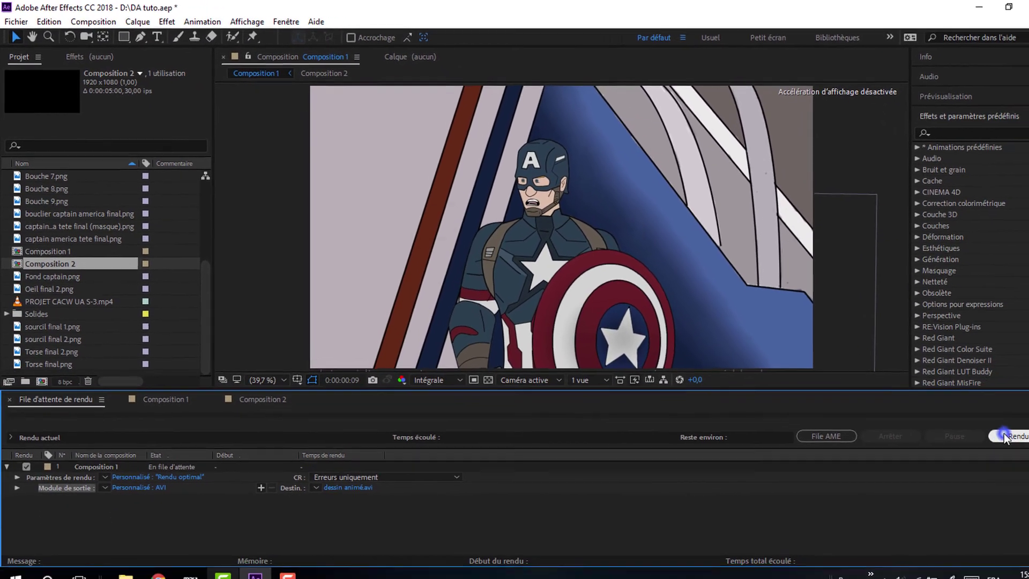
left_click(1005, 436)
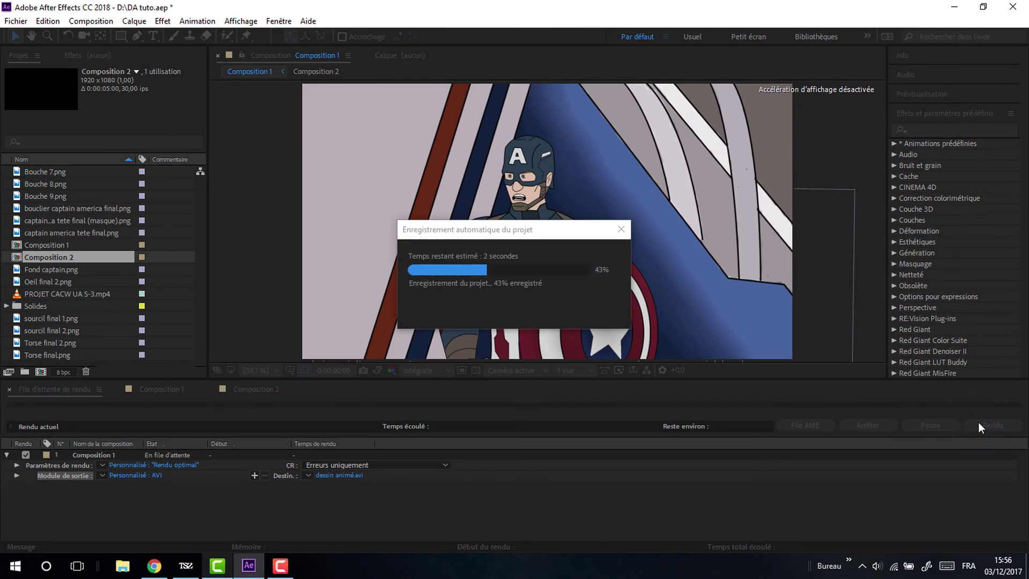